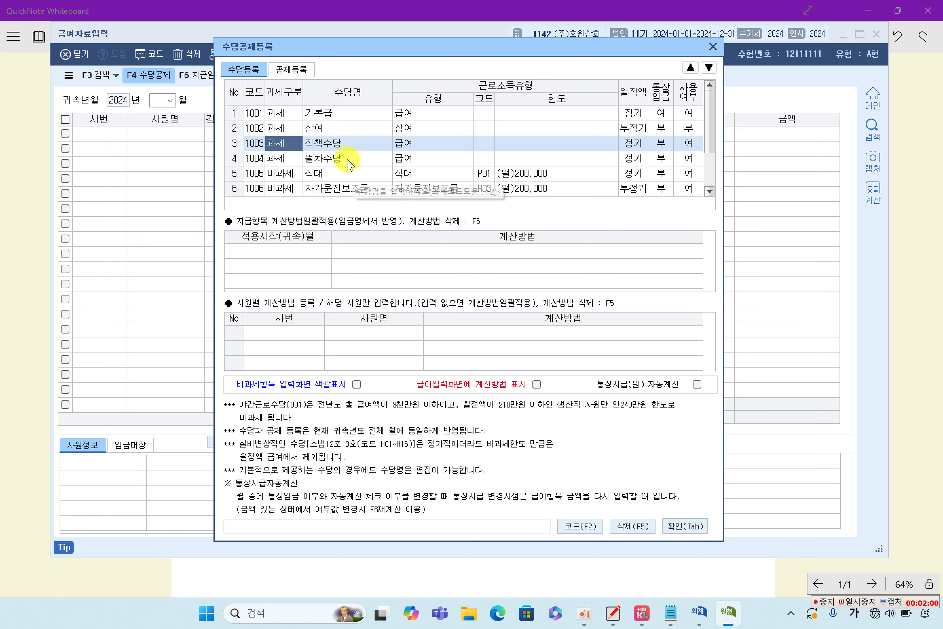
Step: Set the use status (사용여부) of the 월차수당 allowance to 부
click(347, 160)
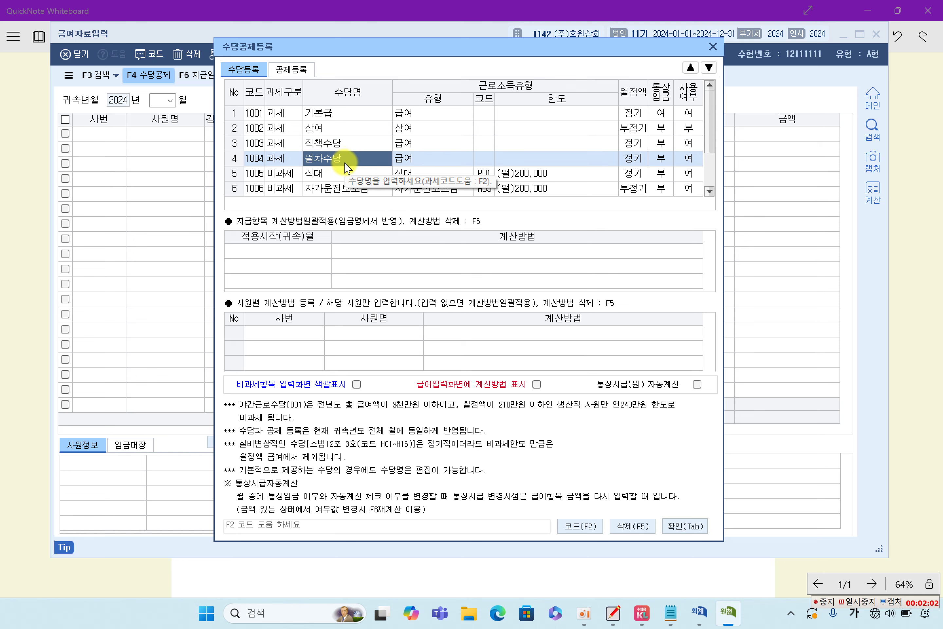
click(661, 159)
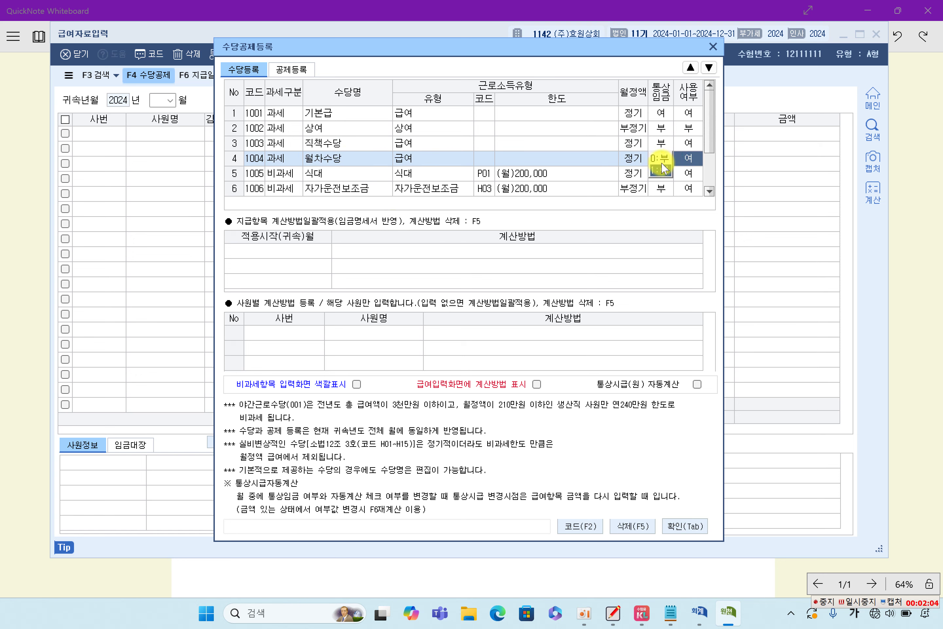
click(663, 160)
scroll(343, 159, down, 1)
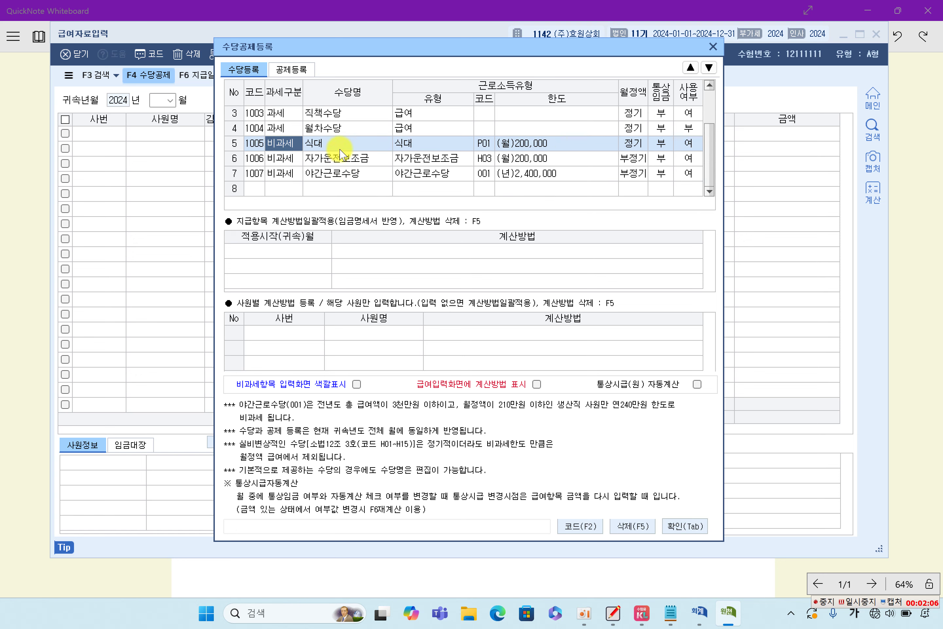
Step: Add a 비과세 allowance named 출산보육수당 in the eighth row of the allowance list
click(339, 160)
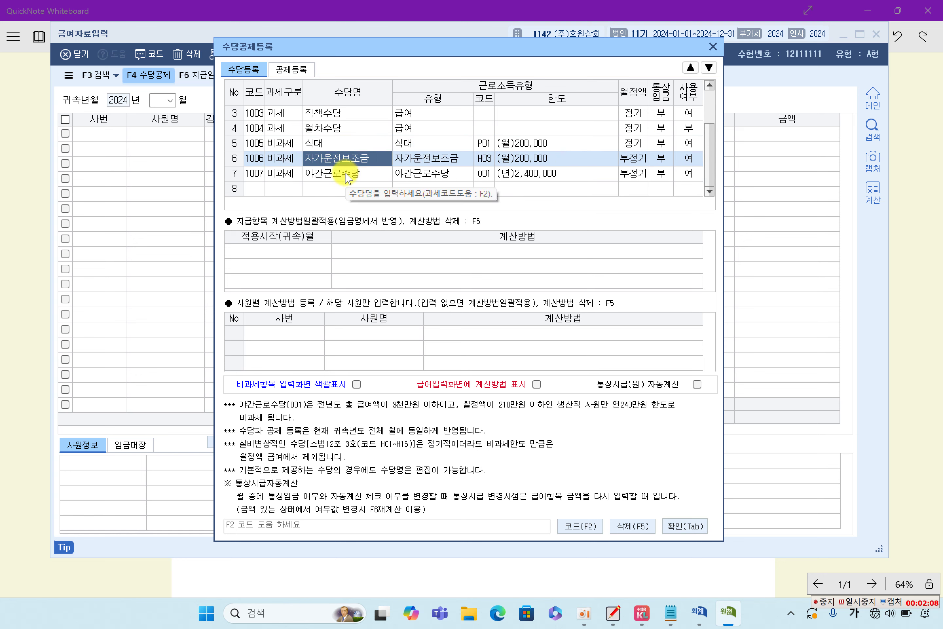
click(344, 175)
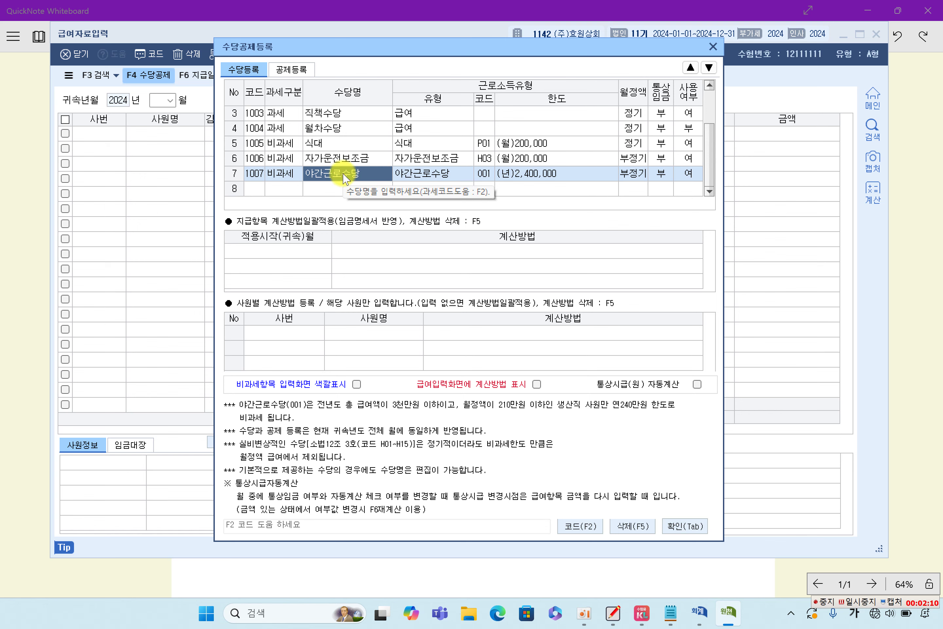
click(913, 335)
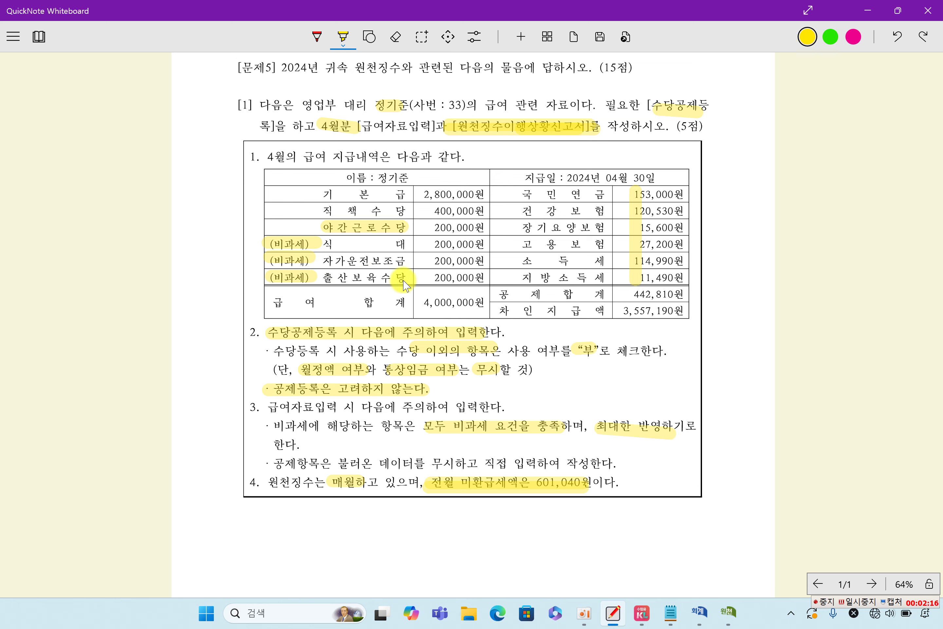
click(729, 616)
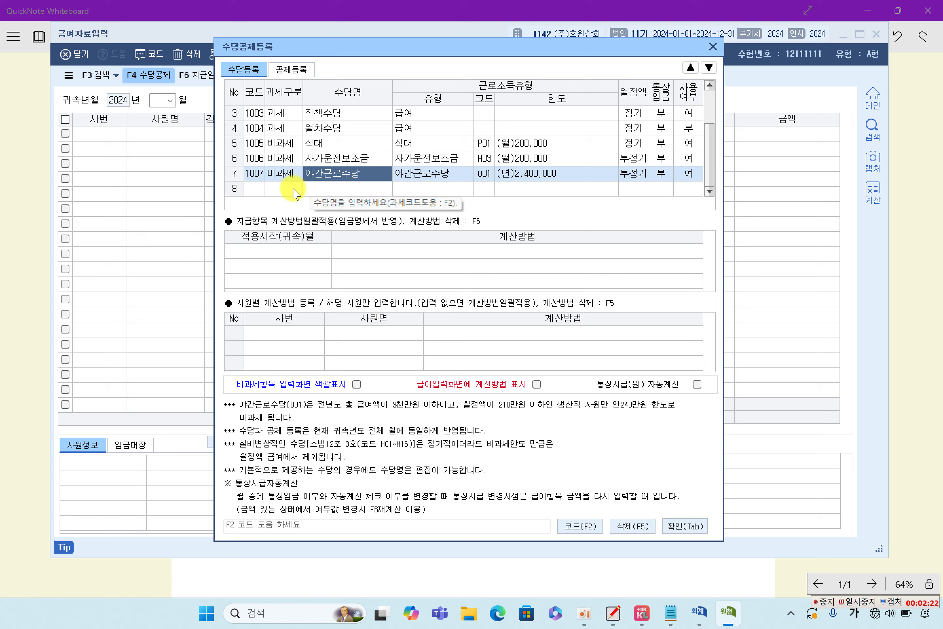
click(325, 189)
click(326, 193)
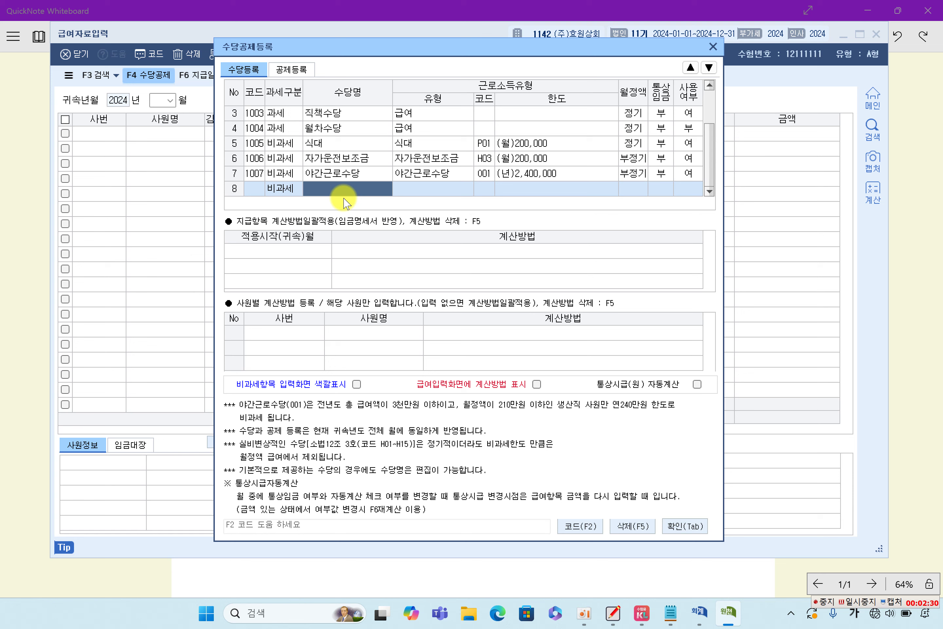
text(ㅊ)
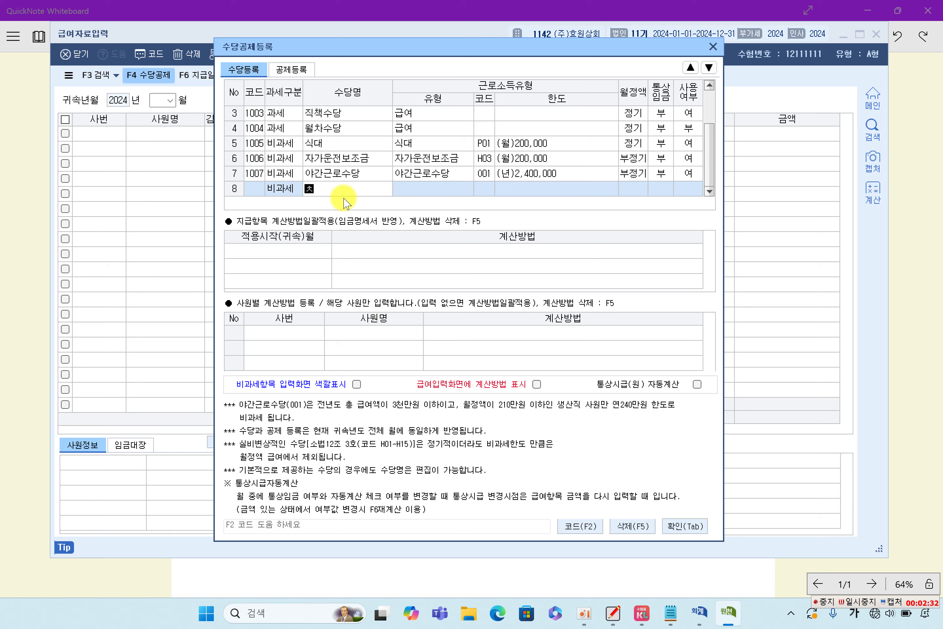
text(사)
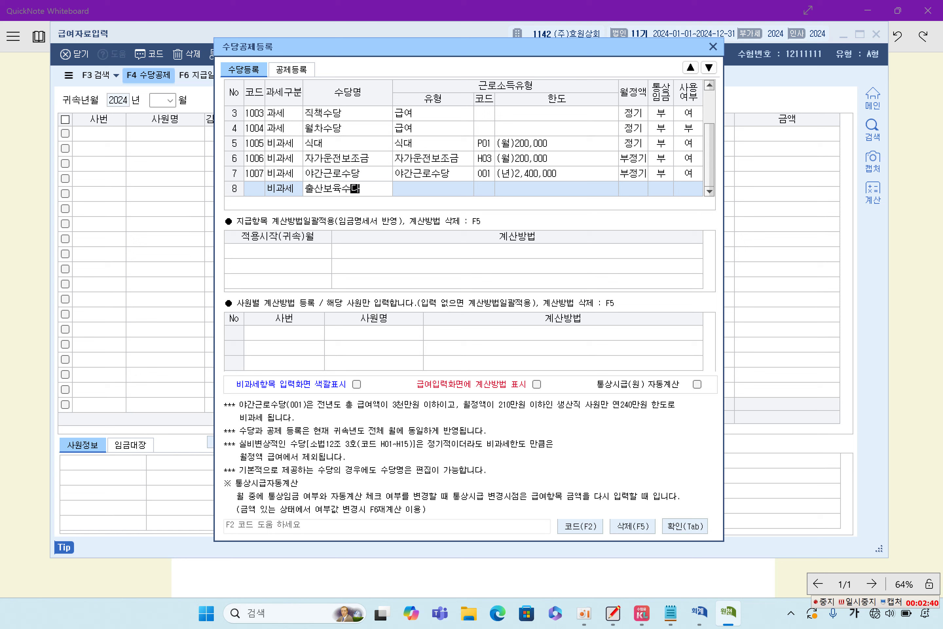
text(보육수당)
key(Return)
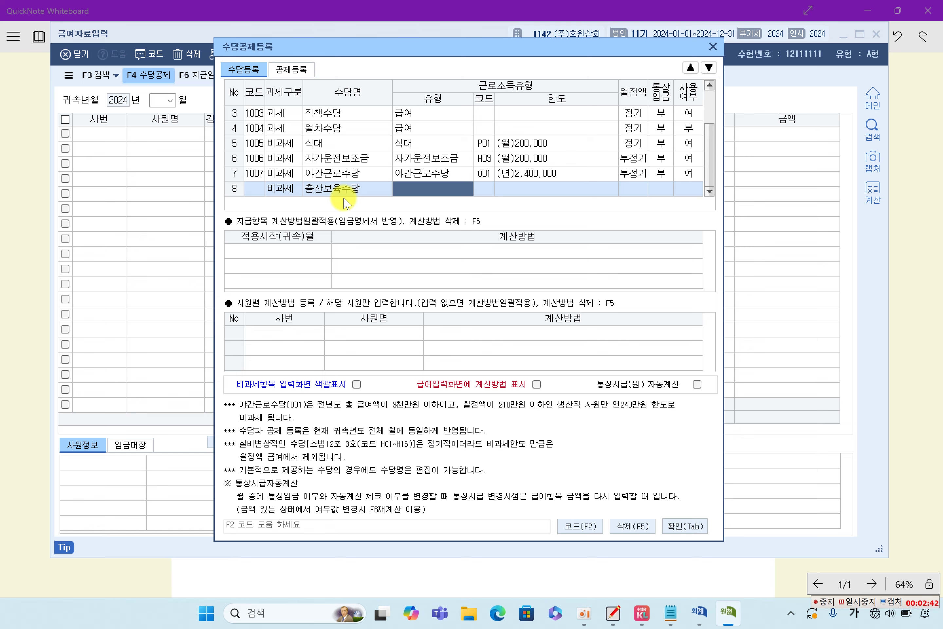
Step: Assign 출산보육수당 the non-taxable code Q01 출산.보육수당(육아수당) and confirm the allowance and deduction registration
click(901, 239)
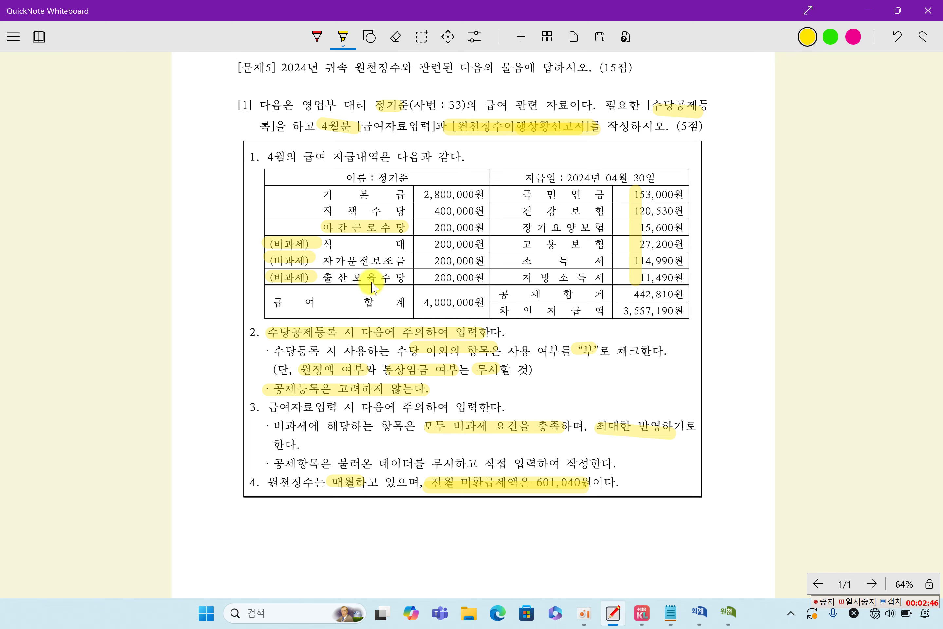
click(727, 612)
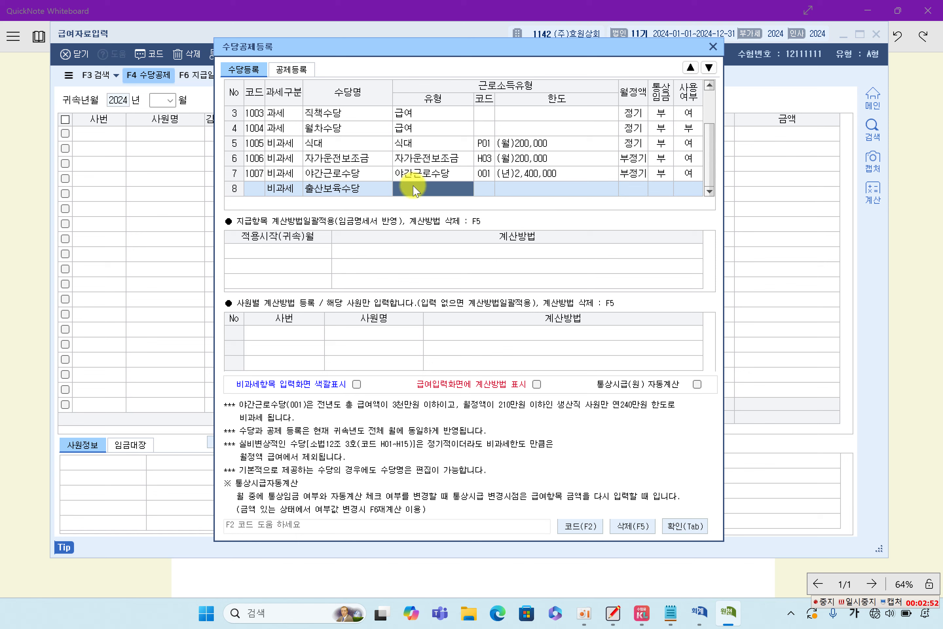
key(F2)
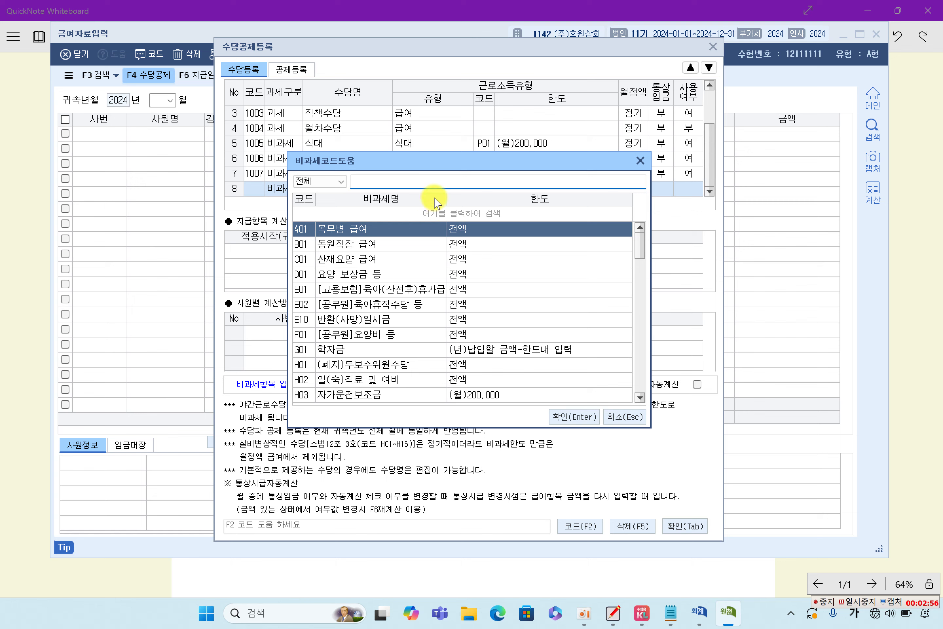
text(육)
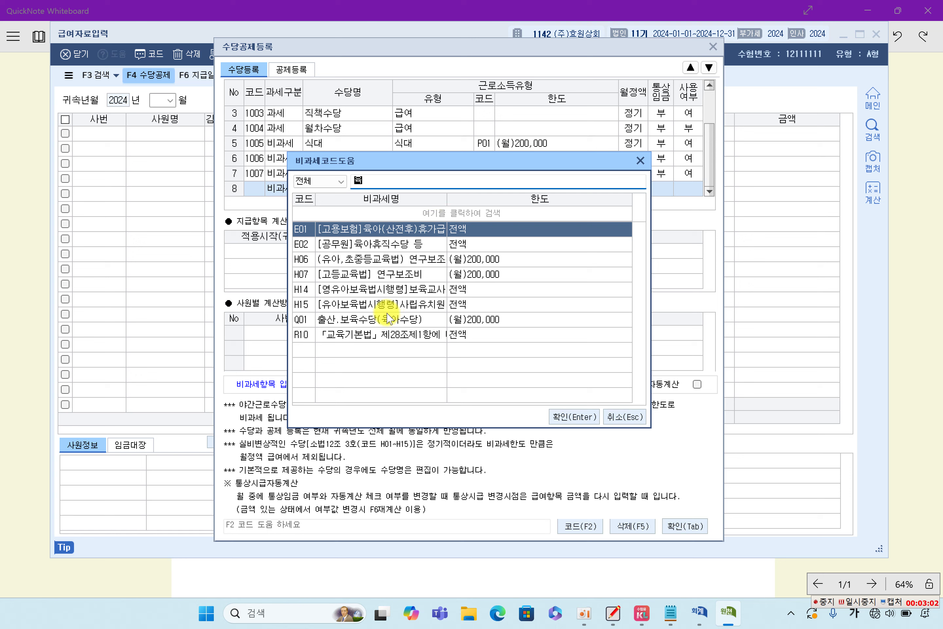
click(371, 319)
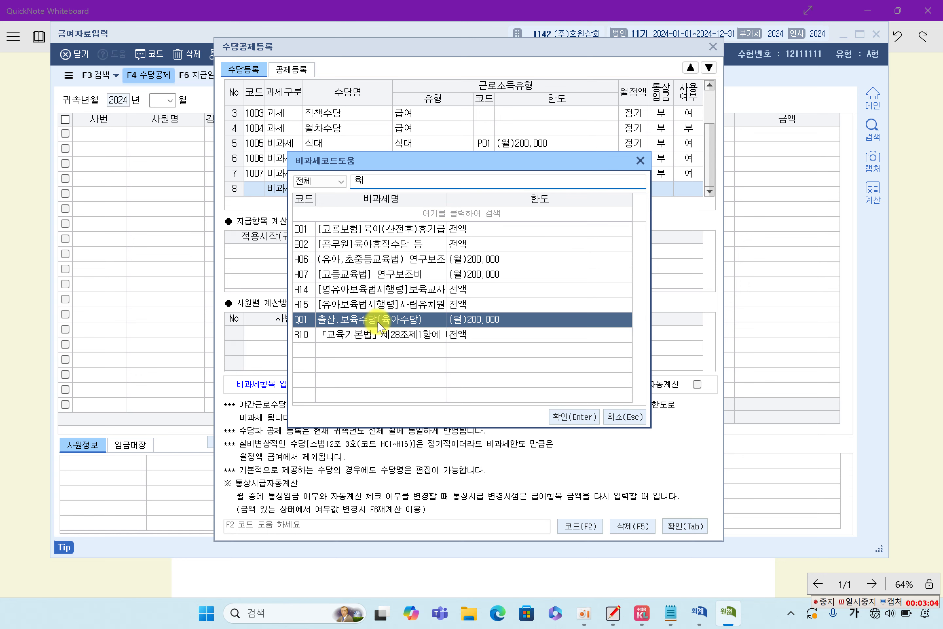
double_click(399, 327)
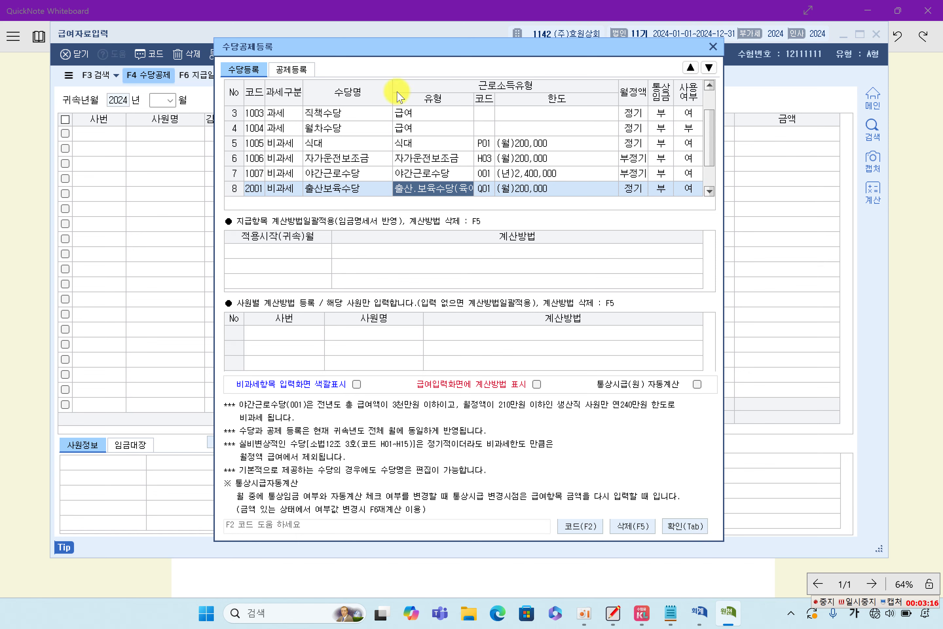
click(291, 69)
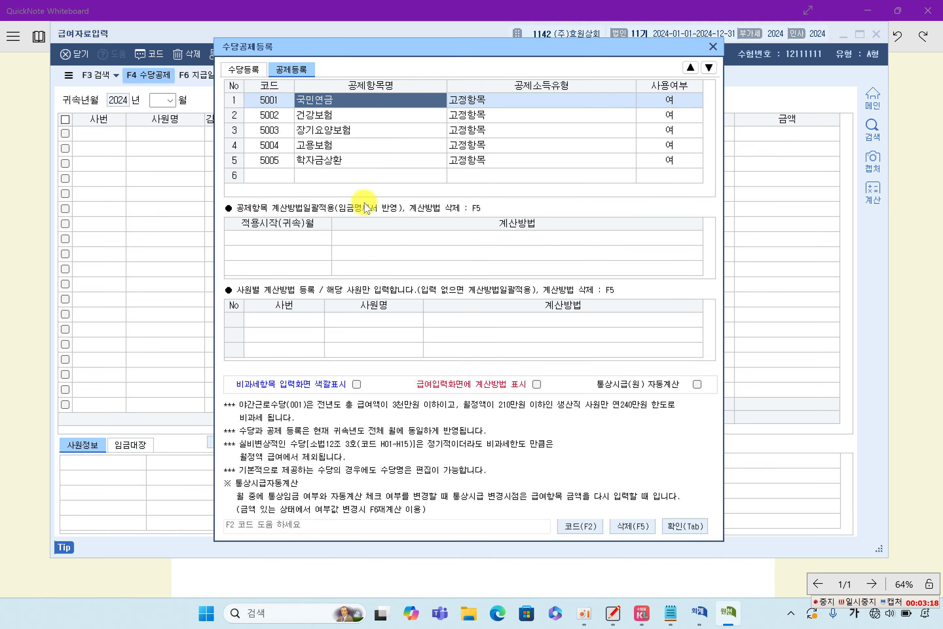
click(693, 529)
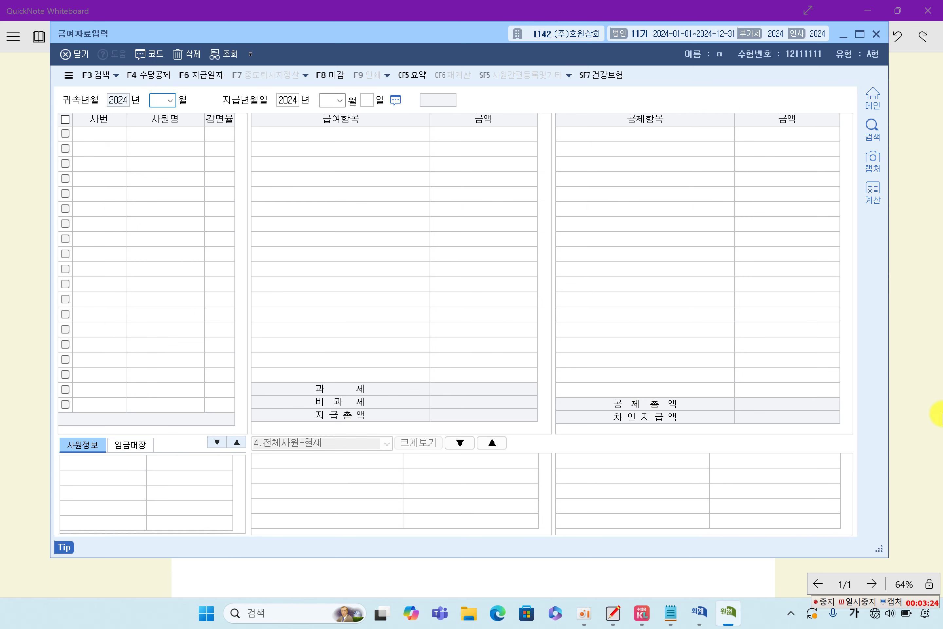
Step: Highlight the payment date in the problem sheet, and load the April 2024 payroll with payment date 2024-04-30
click(911, 363)
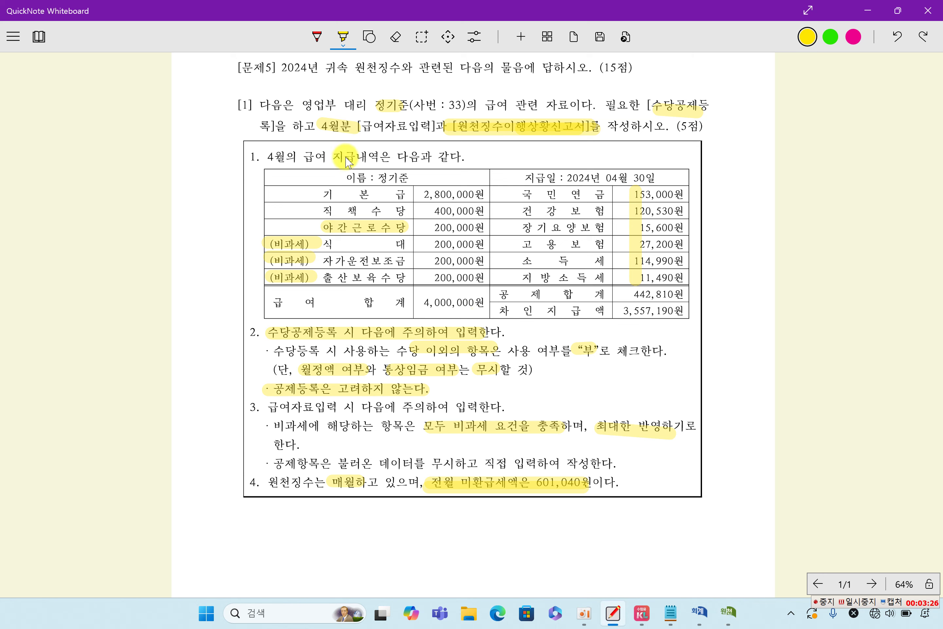
drag(595, 179, 658, 177)
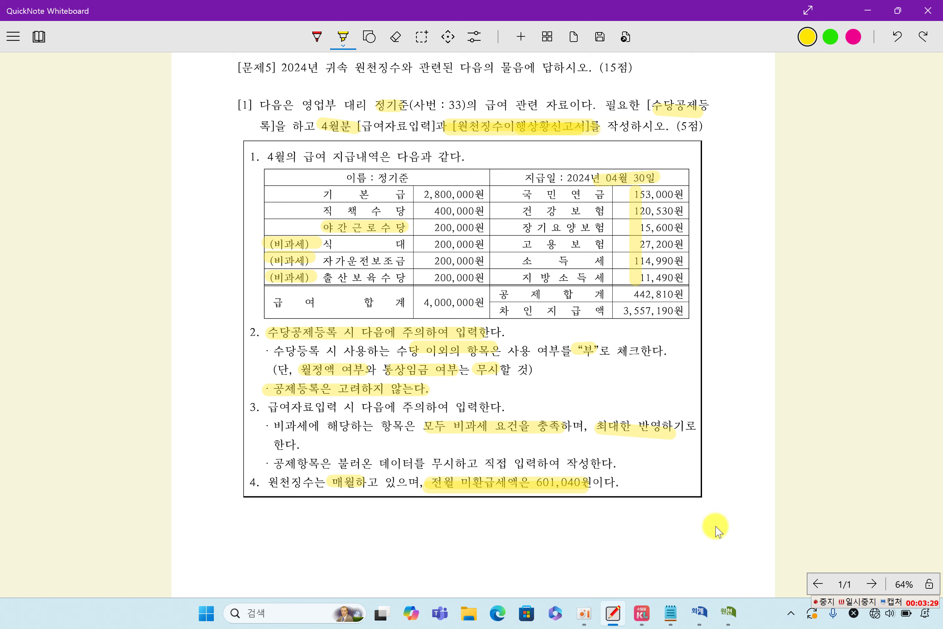
click(728, 612)
text(4)
key(Return)
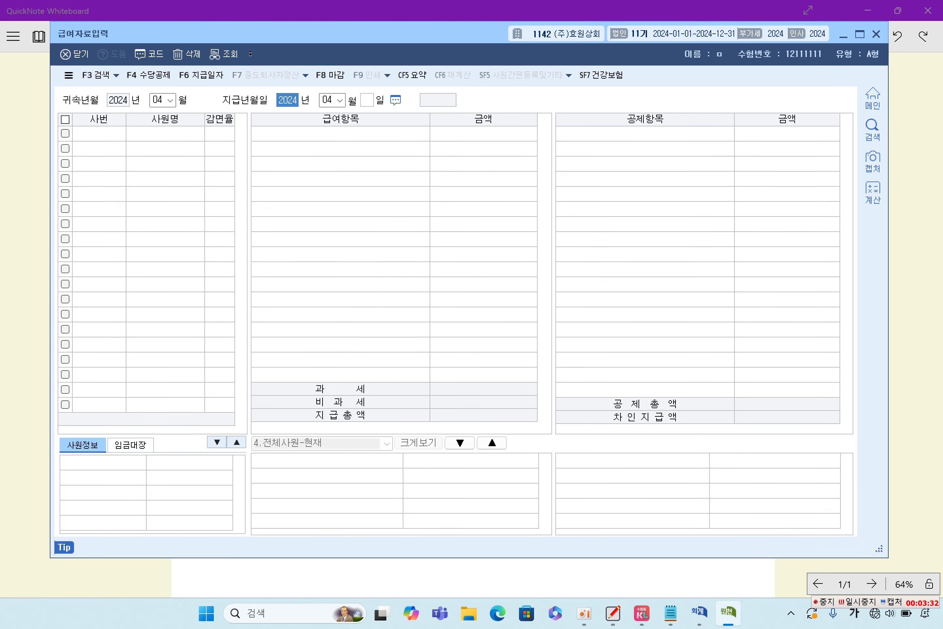
key(Return)
key(Return)
text(30)
key(Return)
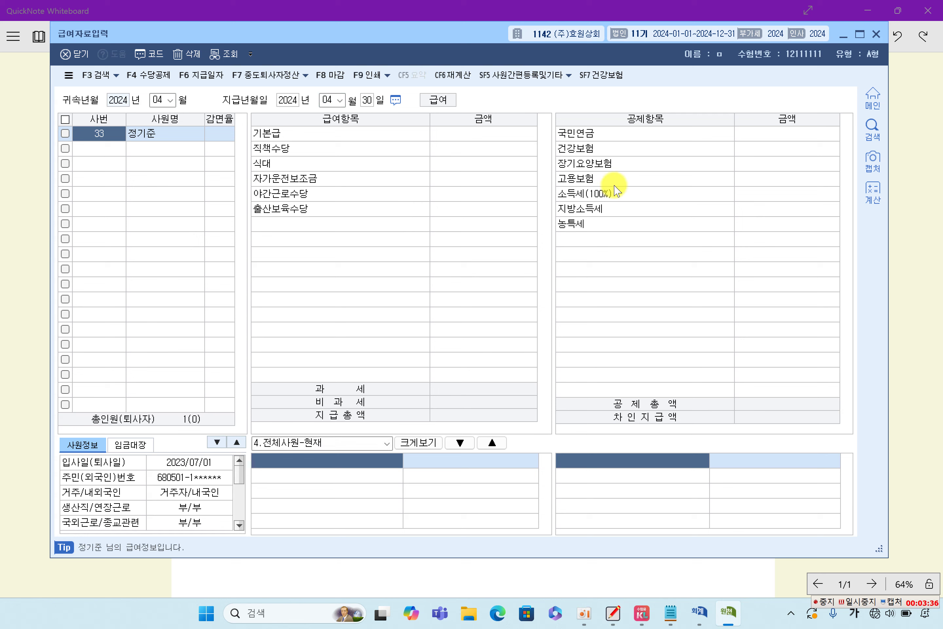
Step: Enter the employee's 기본급 as 2,800,000 and 직책수당 as 400,000
click(515, 144)
click(521, 138)
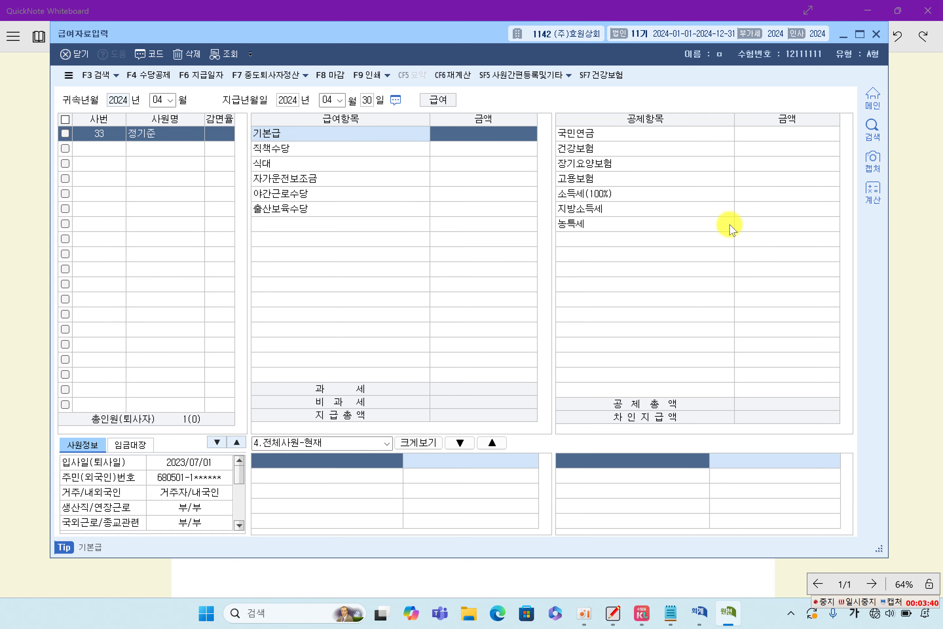
click(904, 269)
click(728, 612)
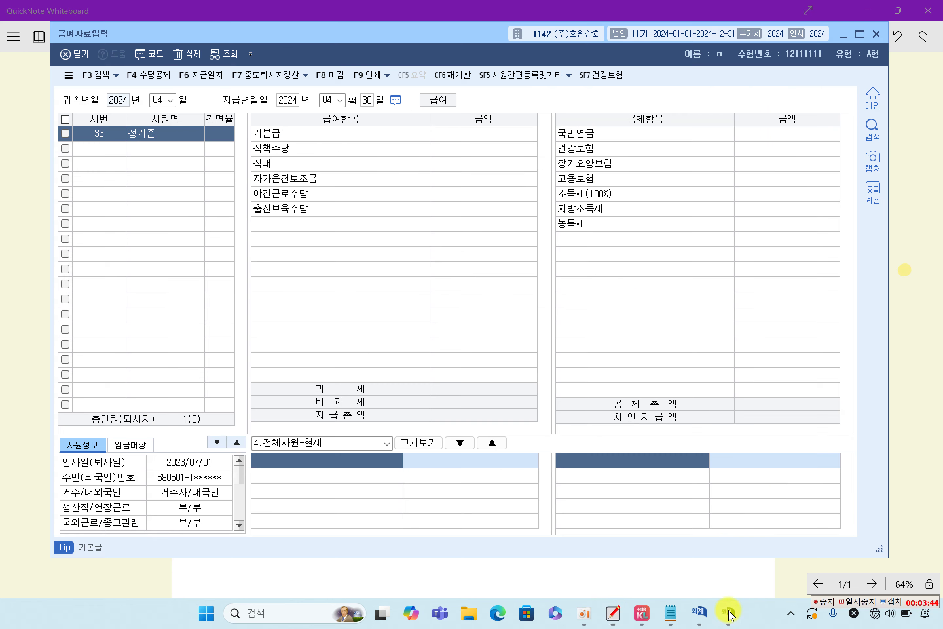
text(2,8)
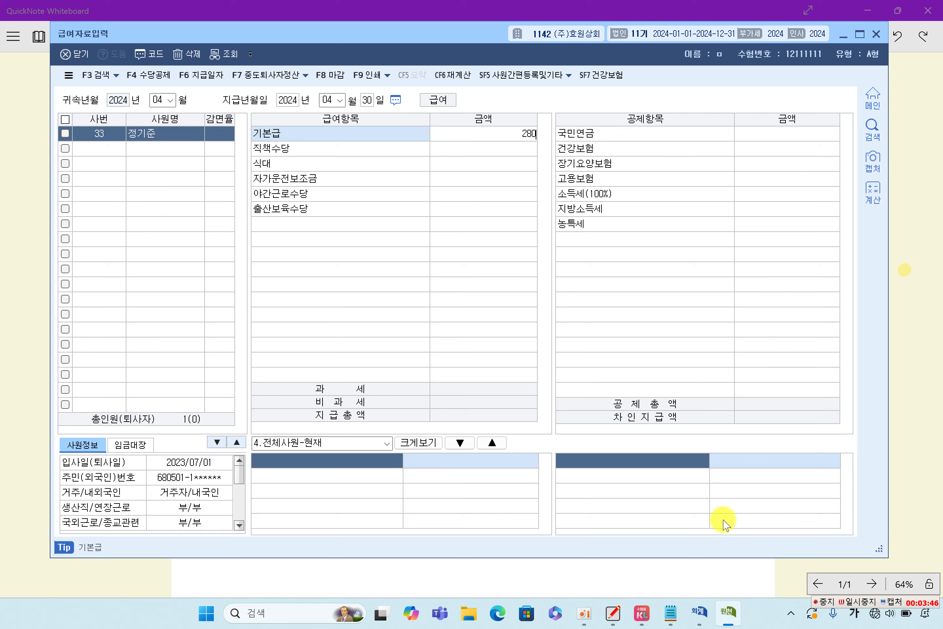
text(00,000)
key(Return)
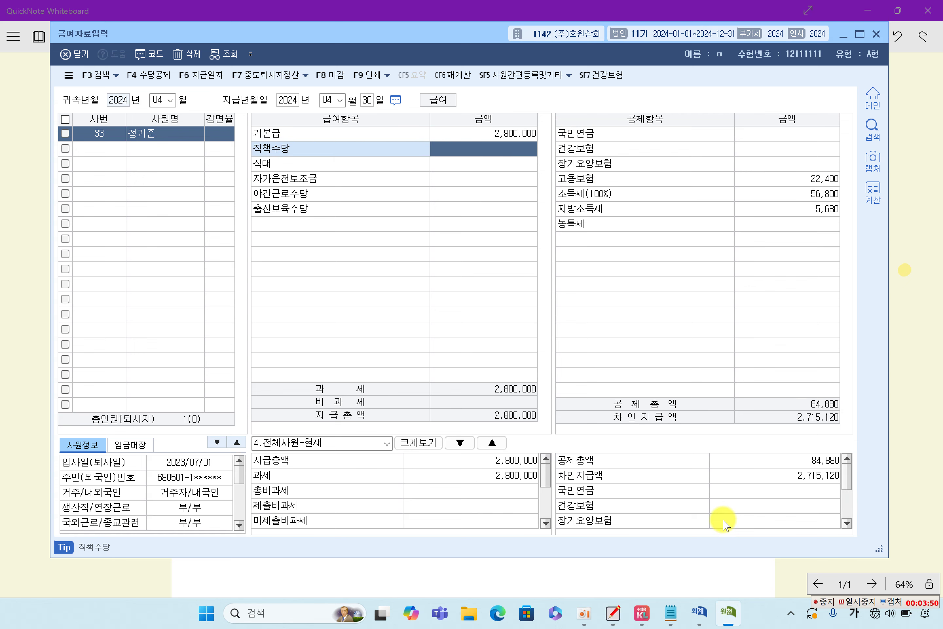
text(400,000)
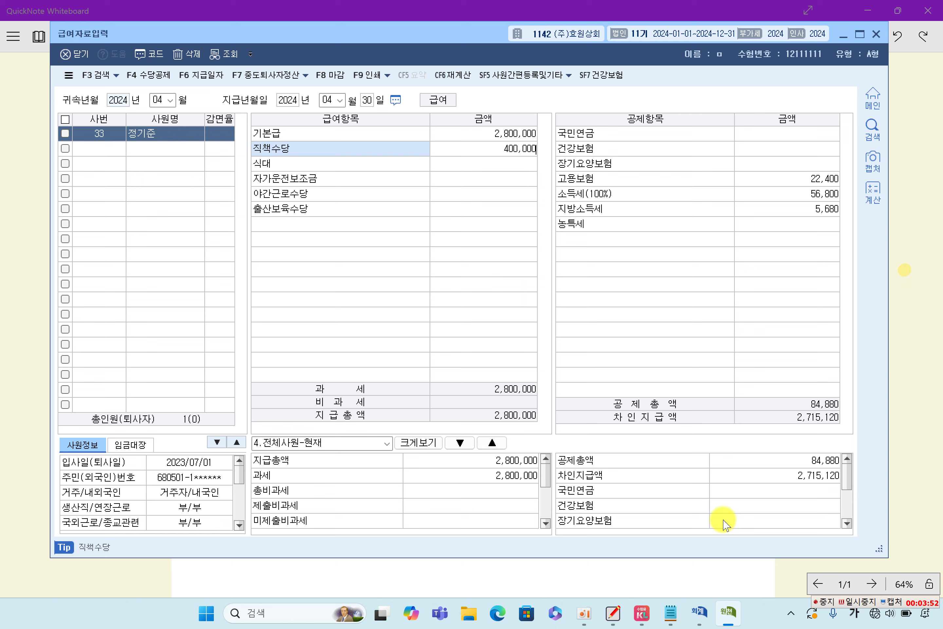
key(Return)
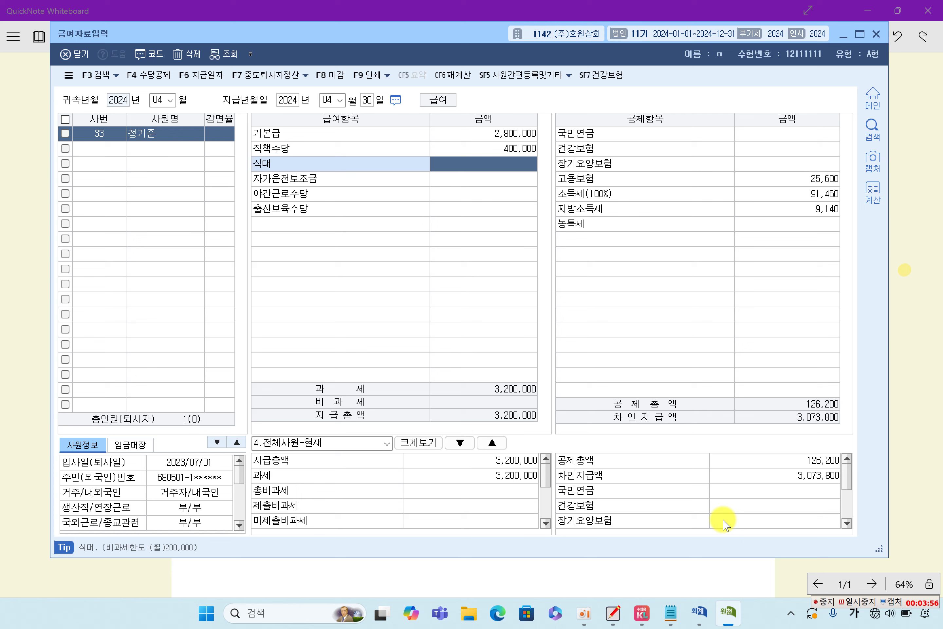
Step: Enter 200,000 each for the 식대 and 자가운전보조금 pay items
text(20)
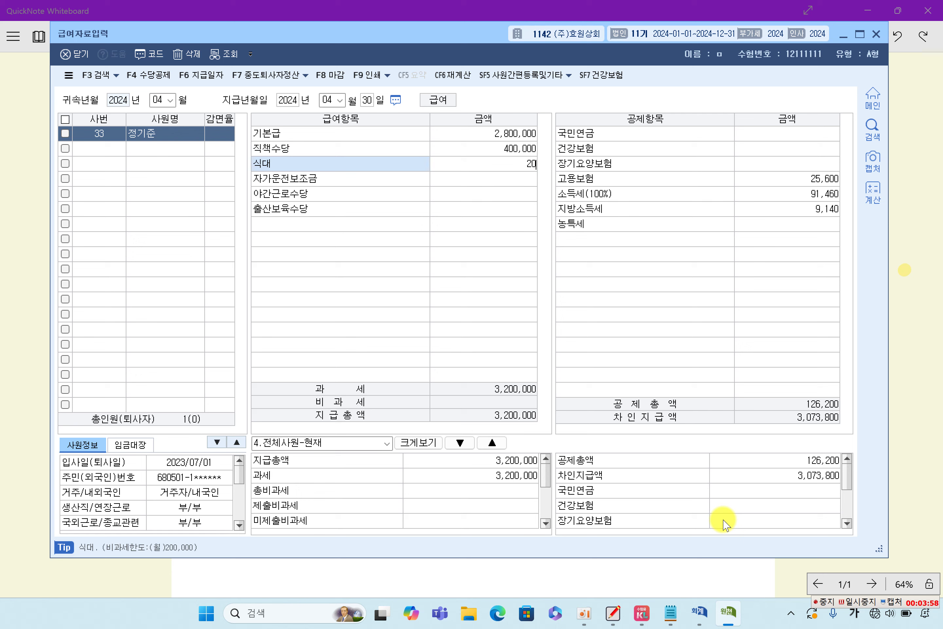
text(0,000)
key(Return)
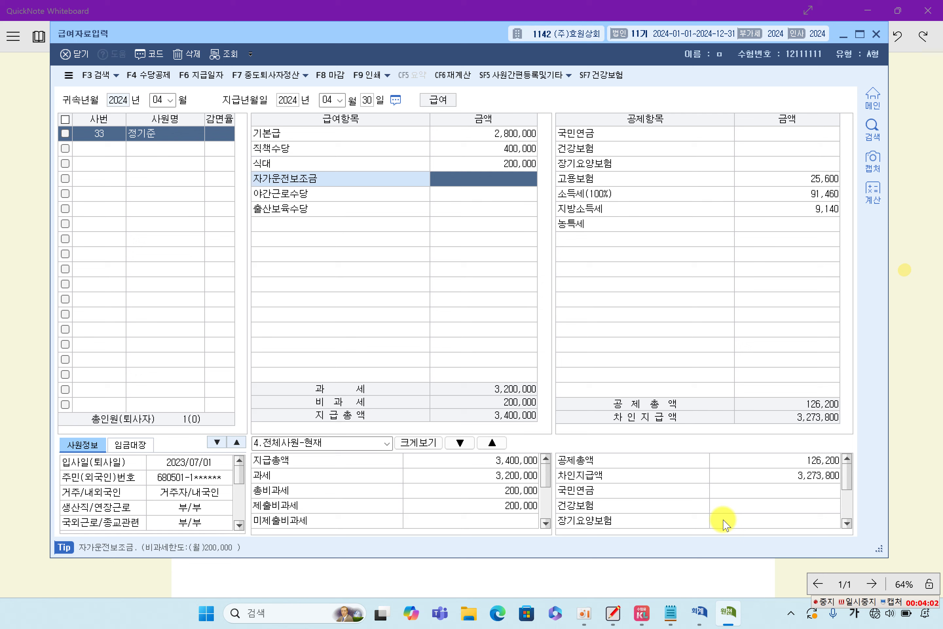
text(200)
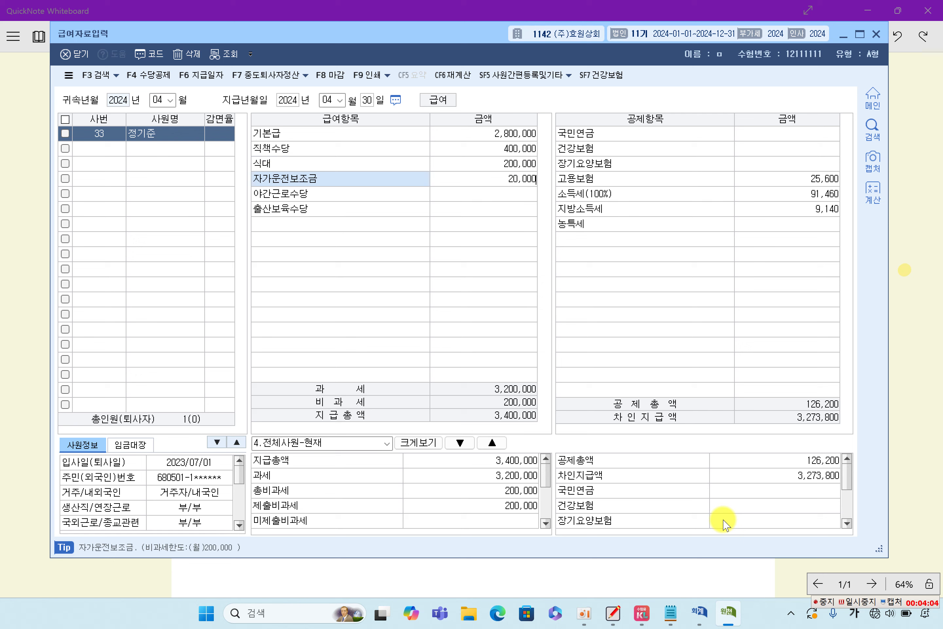
text(,000)
key(Return)
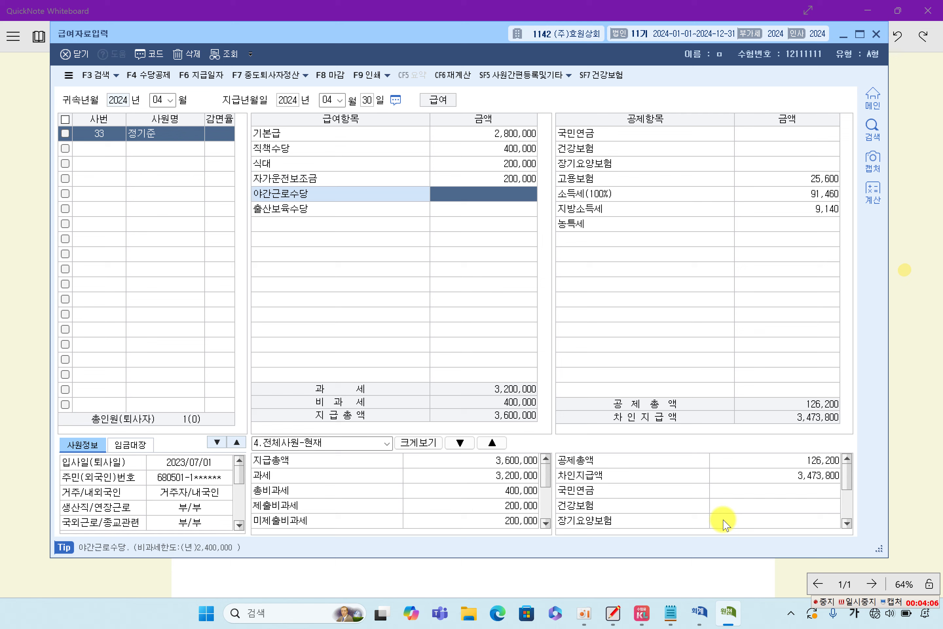
Step: Enter 200,000 each for the 야간근로수당 and 출산보육수당 pay items
text(200)
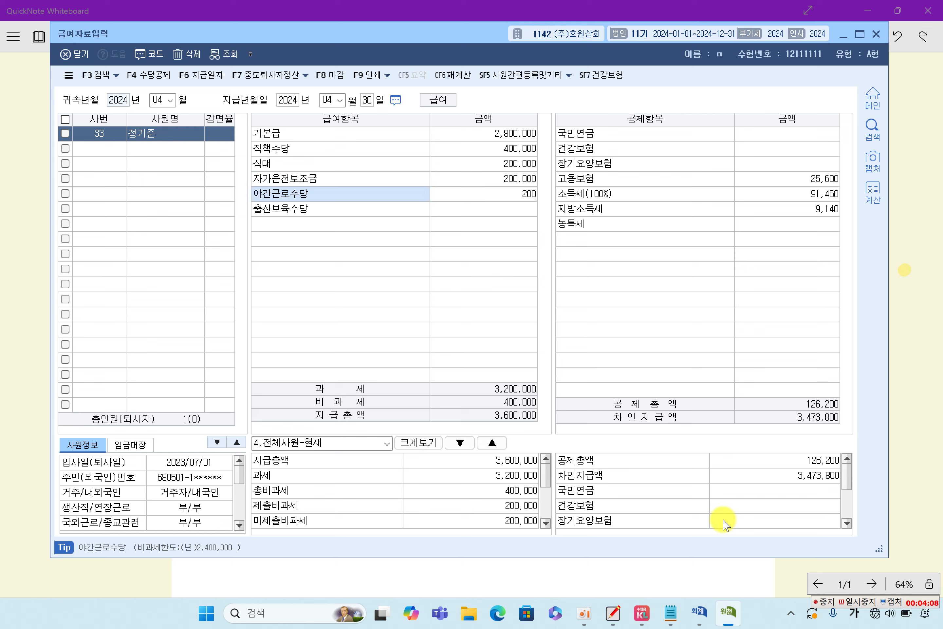
text(000)
key(Return)
text(2)
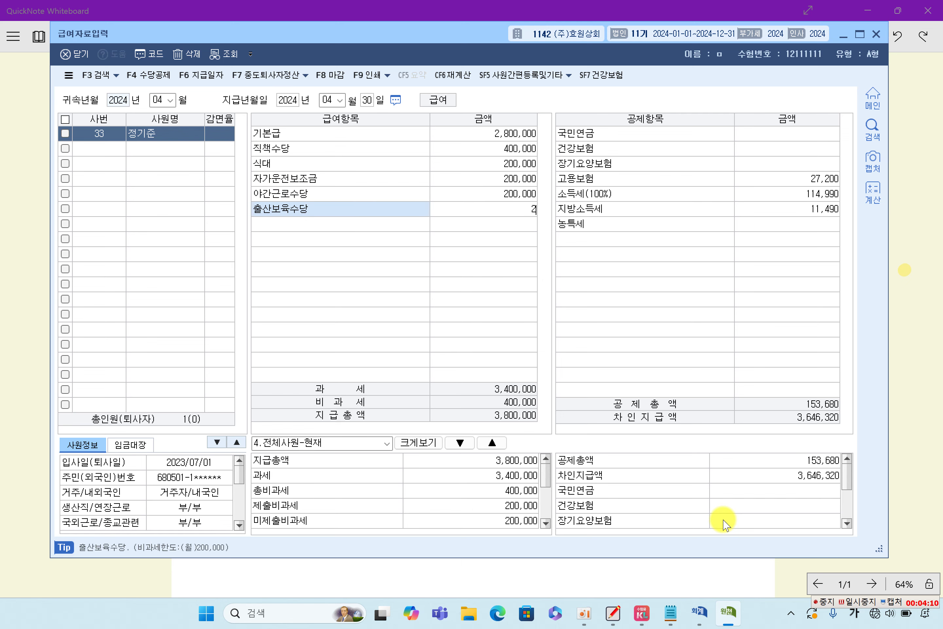
text(00,000)
key(Return)
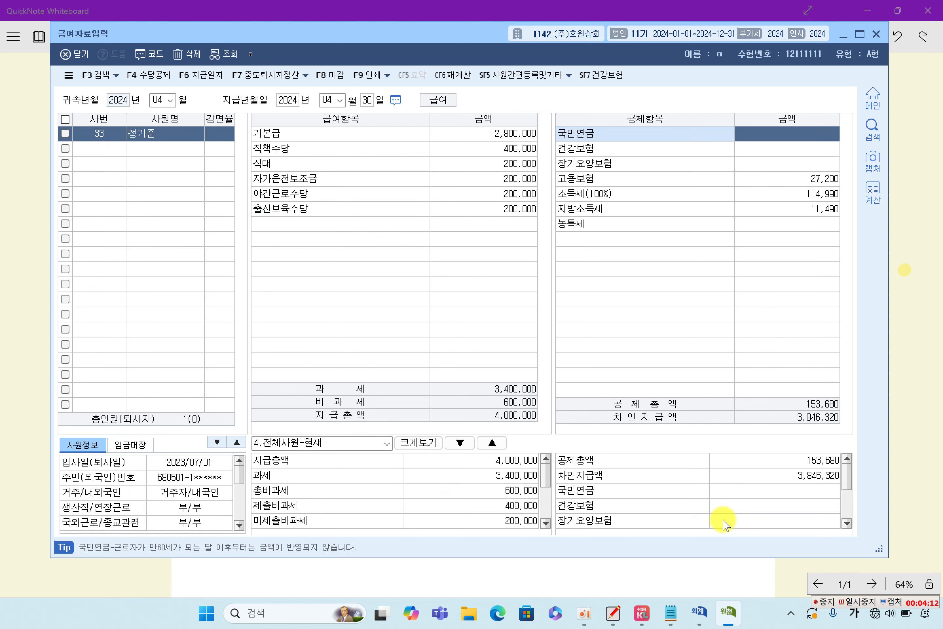
Step: Highlight the allowance amounts from 직책수당 to 출산보육수당 in the problem sheet, and compare them with the entered pay items
click(896, 446)
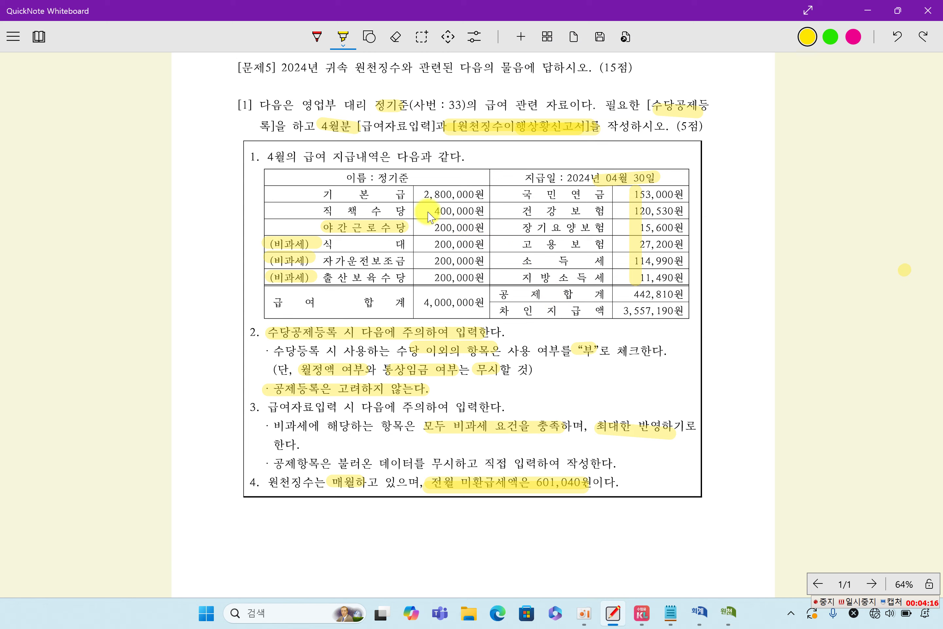
mouse_move(429, 216)
mouse_down()
mouse_move(458, 212)
mouse_move(437, 239)
mouse_move(441, 286)
mouse_up()
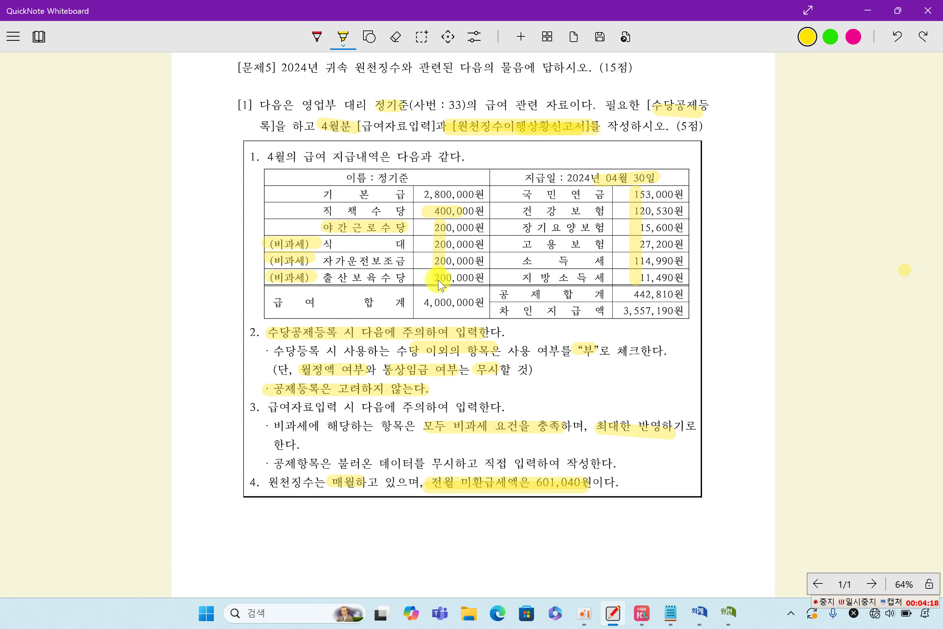
click(728, 611)
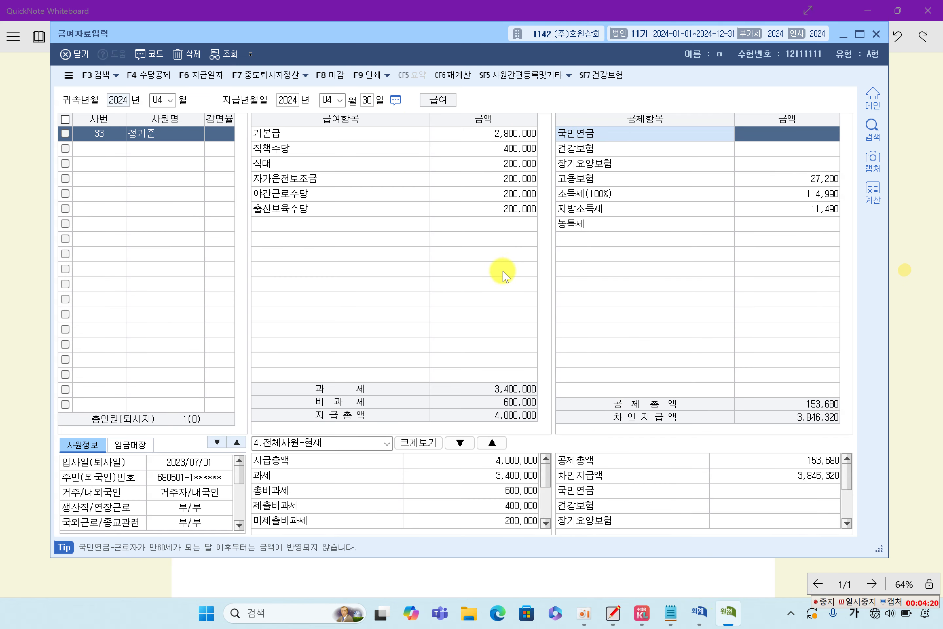
click(509, 148)
click(511, 164)
click(514, 194)
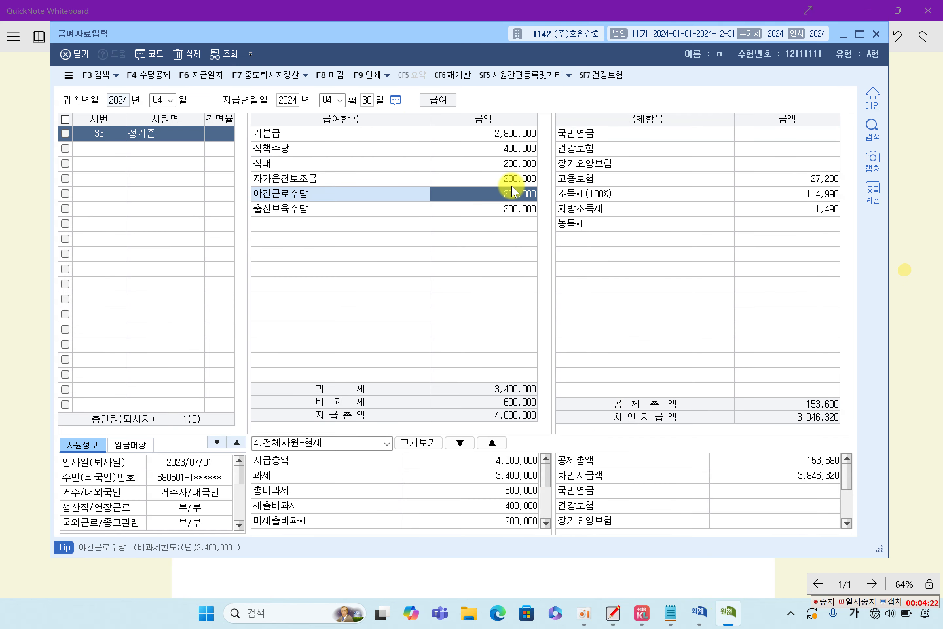
click(512, 208)
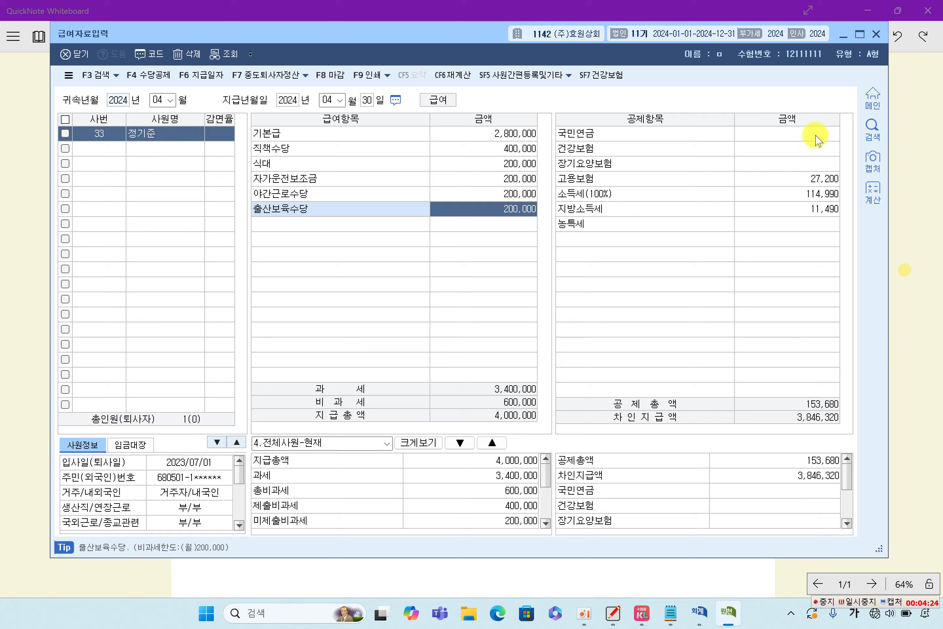
Step: Enter the deductions 국민연금 as 153,000 and 건강보험 as 120,530
click(792, 140)
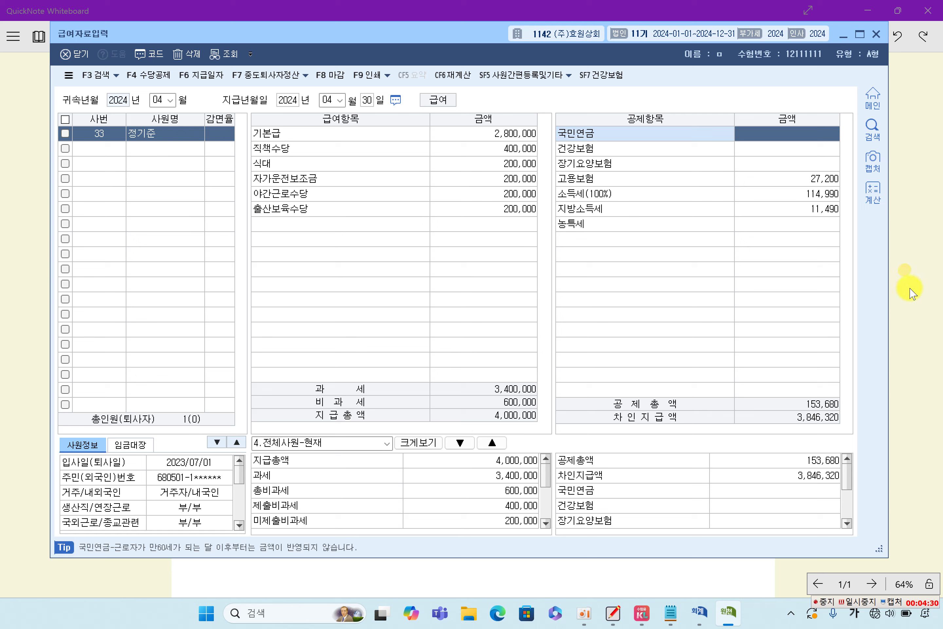
text(153,000)
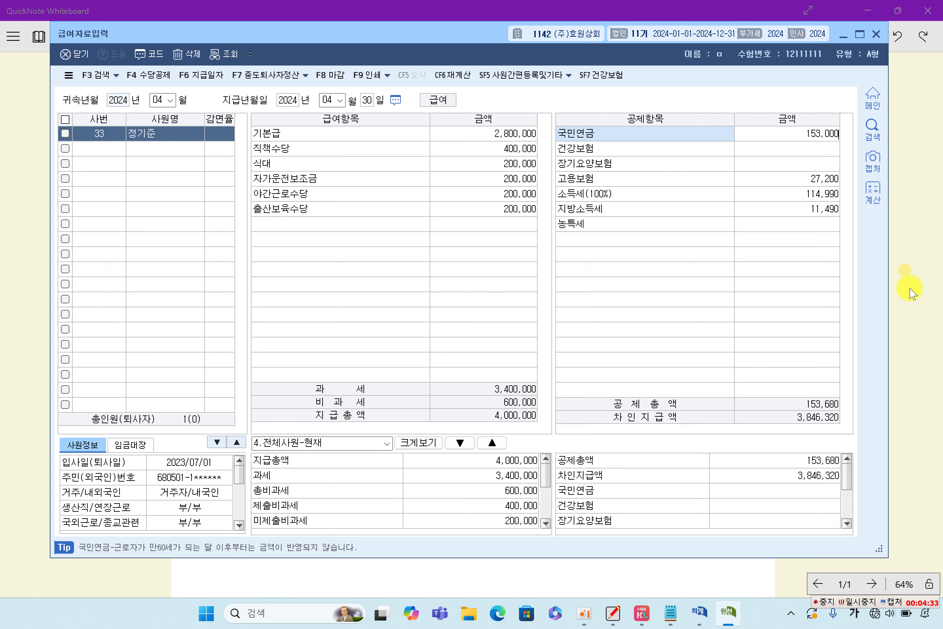
key(Return)
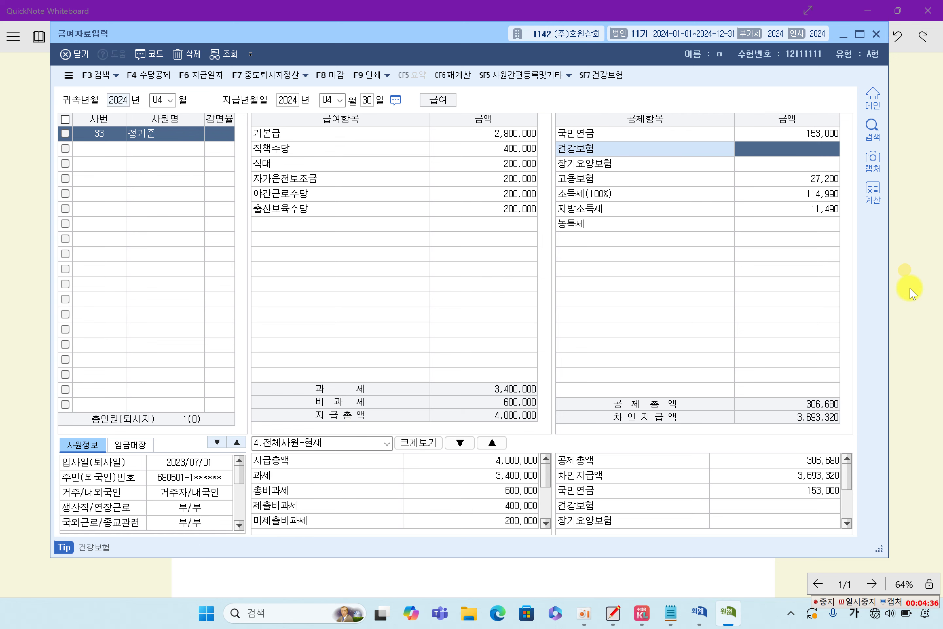
text(120,530)
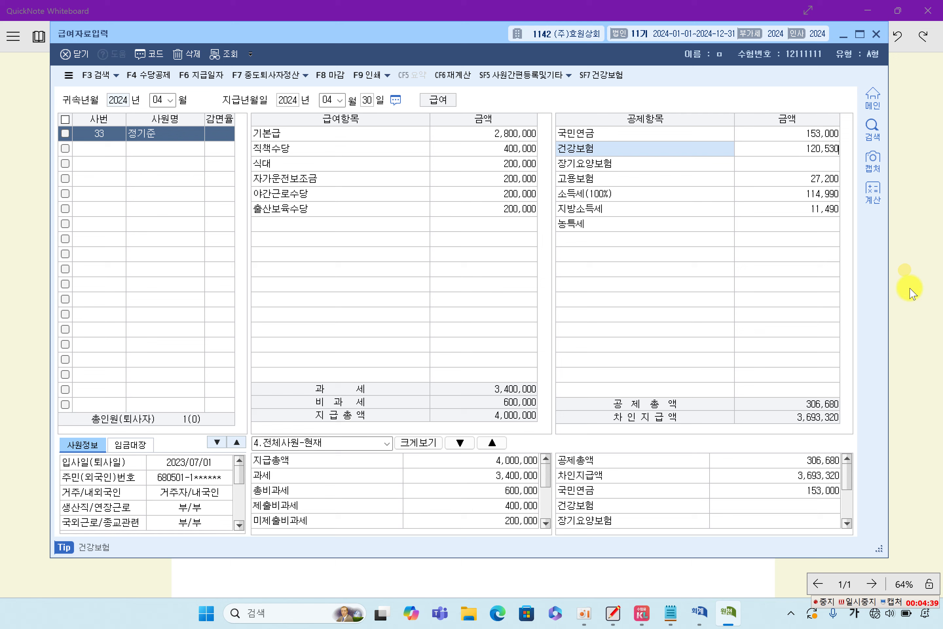
key(Return)
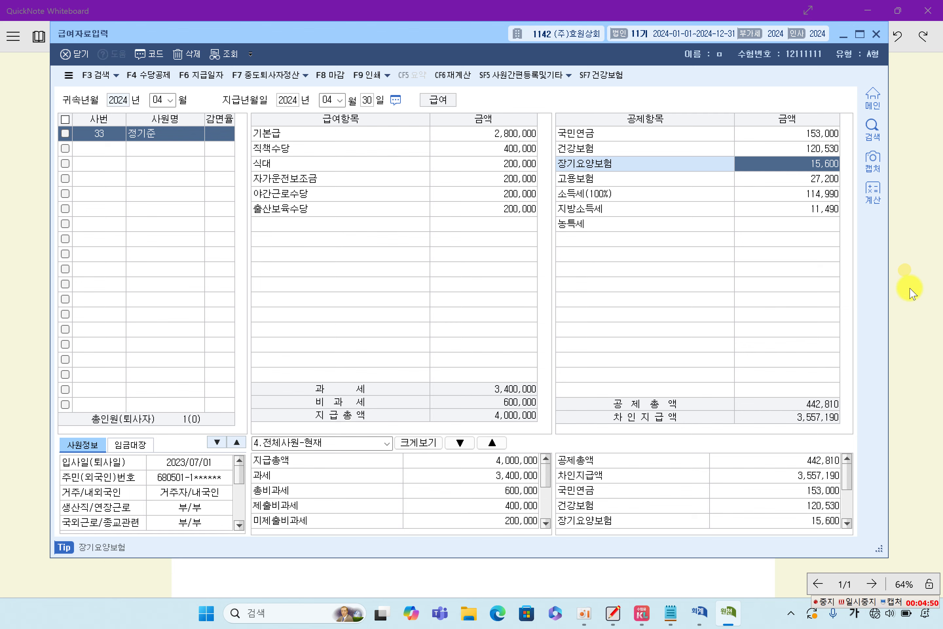
Step: Check the deduction amounts against the problem sheet, and close the payroll entry window
click(908, 338)
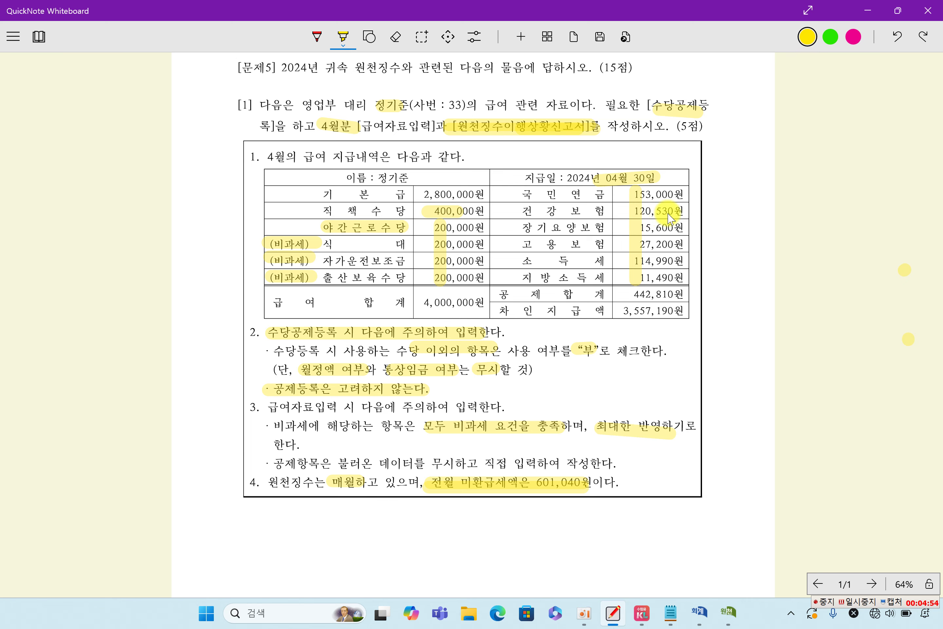
click(729, 612)
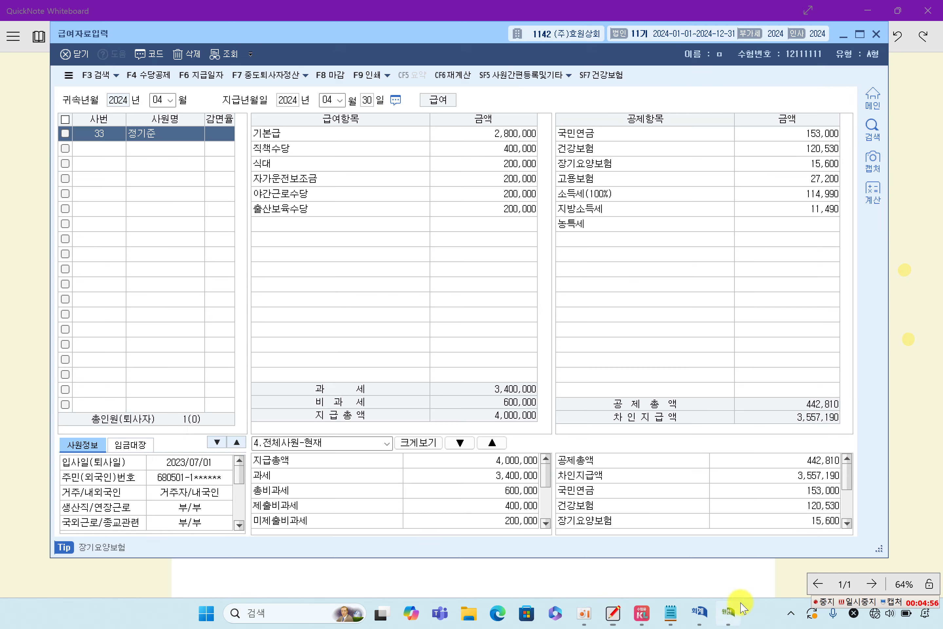
click(823, 179)
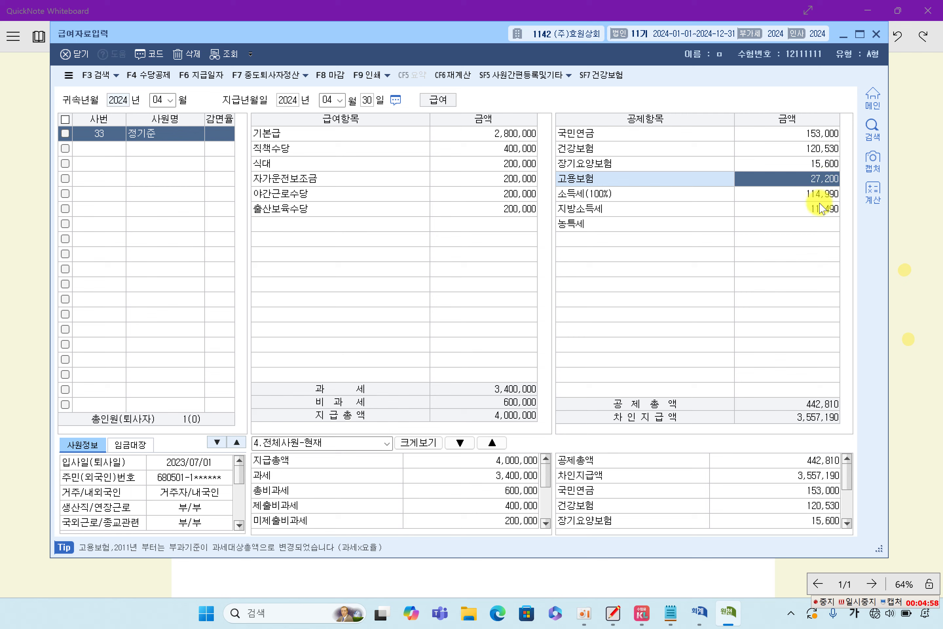
click(910, 283)
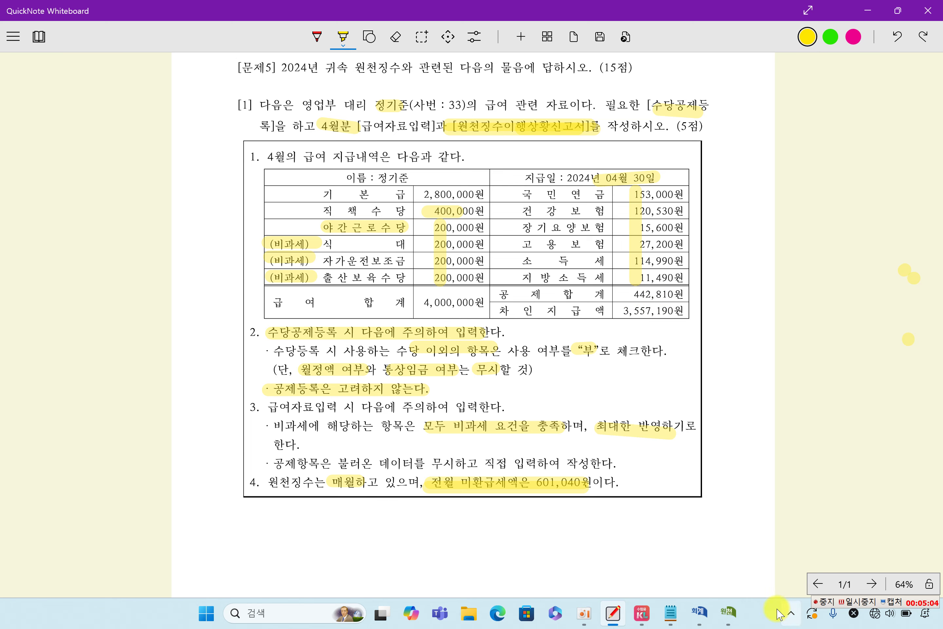
click(738, 613)
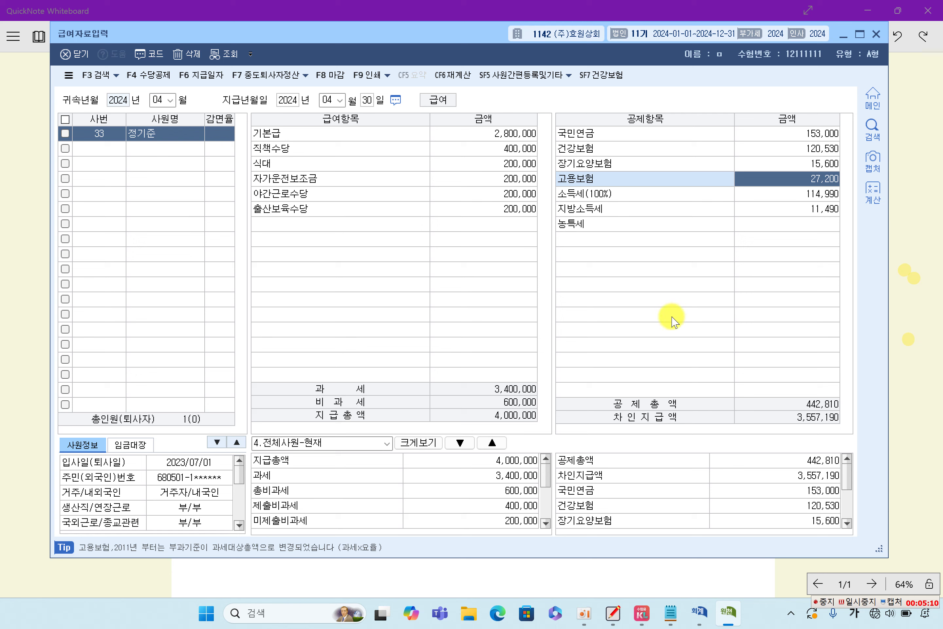
click(119, 138)
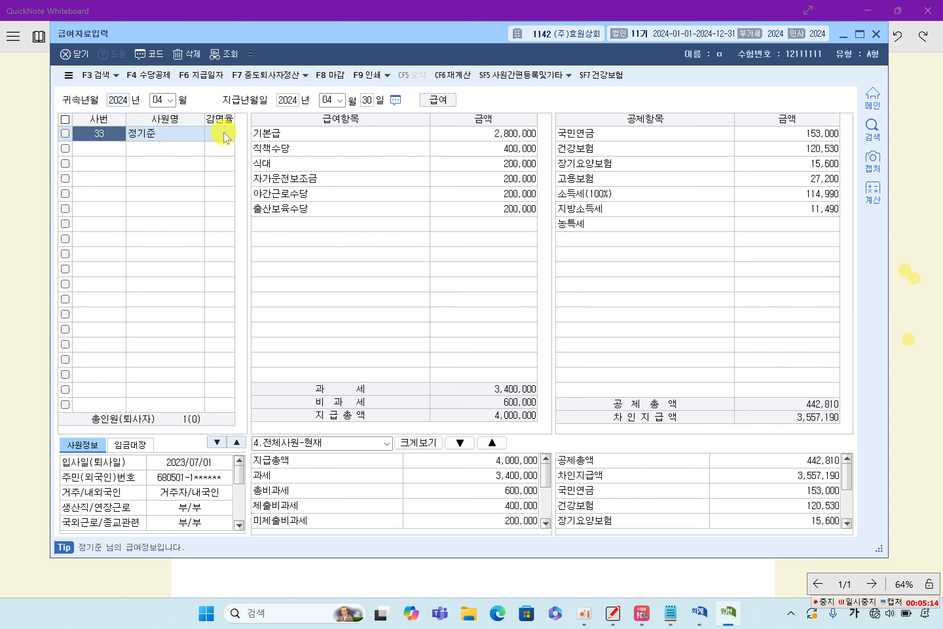
click(877, 34)
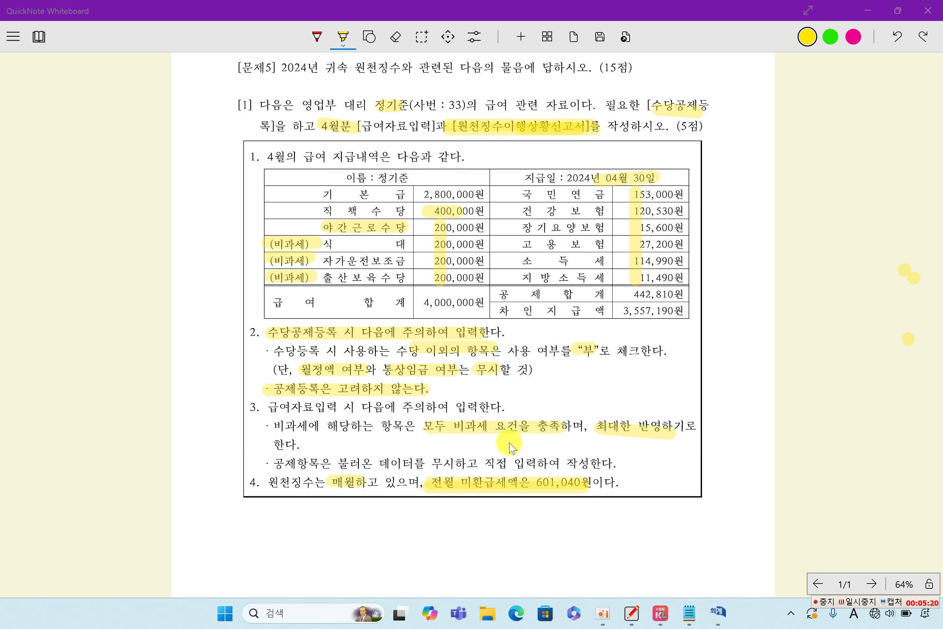
Step: Highlight the prior-month unrefunded tax of 601,040 in the problem sheet, and open the 원천징수이행상황신고서
drag(524, 498, 582, 487)
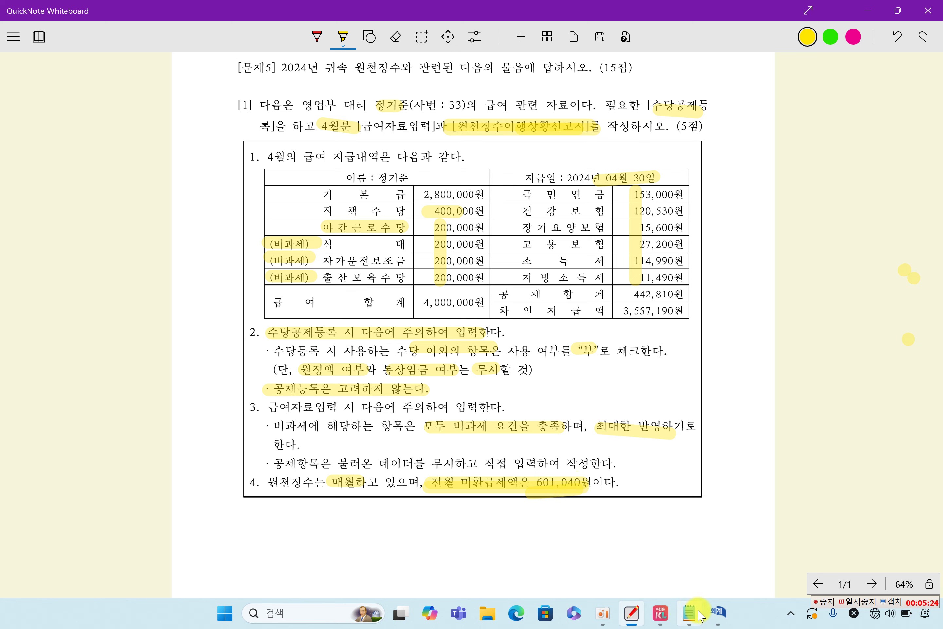
mouse_move(719, 616)
click(660, 613)
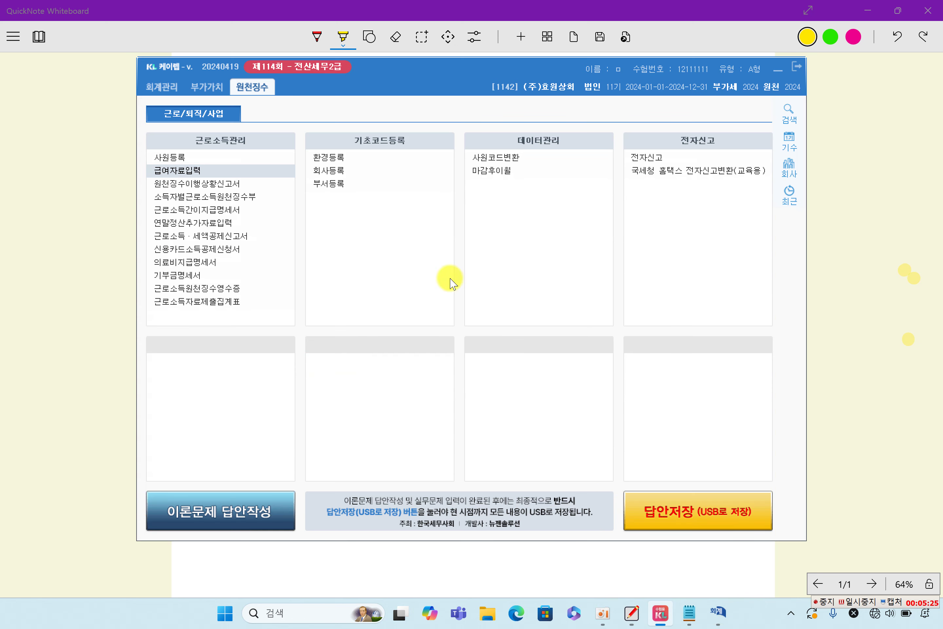
click(208, 188)
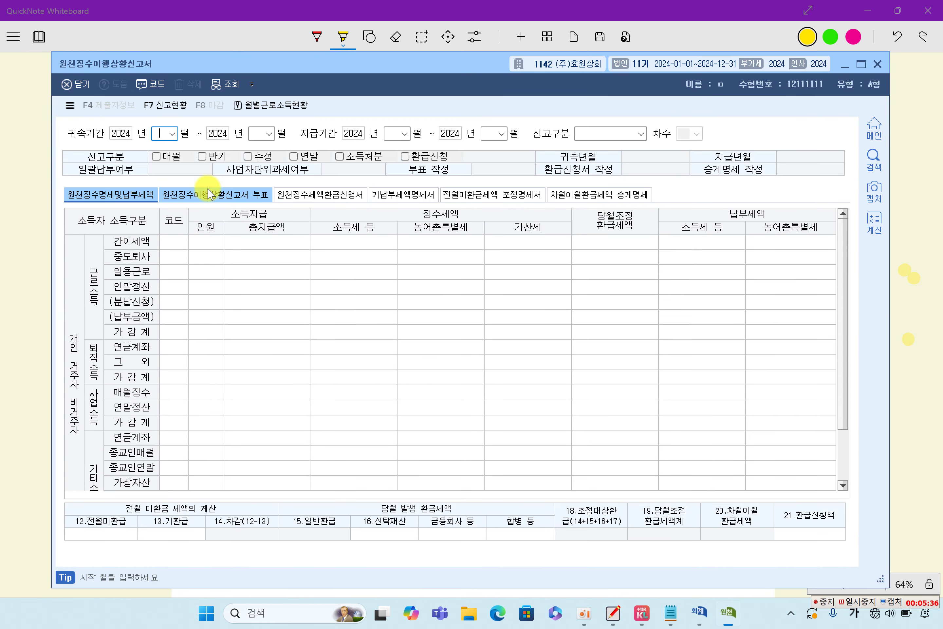
Step: Load the 1.정기신고 return with 귀속기간 and 지급기간 both 2024-04, and check the 간이세액 row's 총지급액 and 소득세
key(Return)
key(Return)
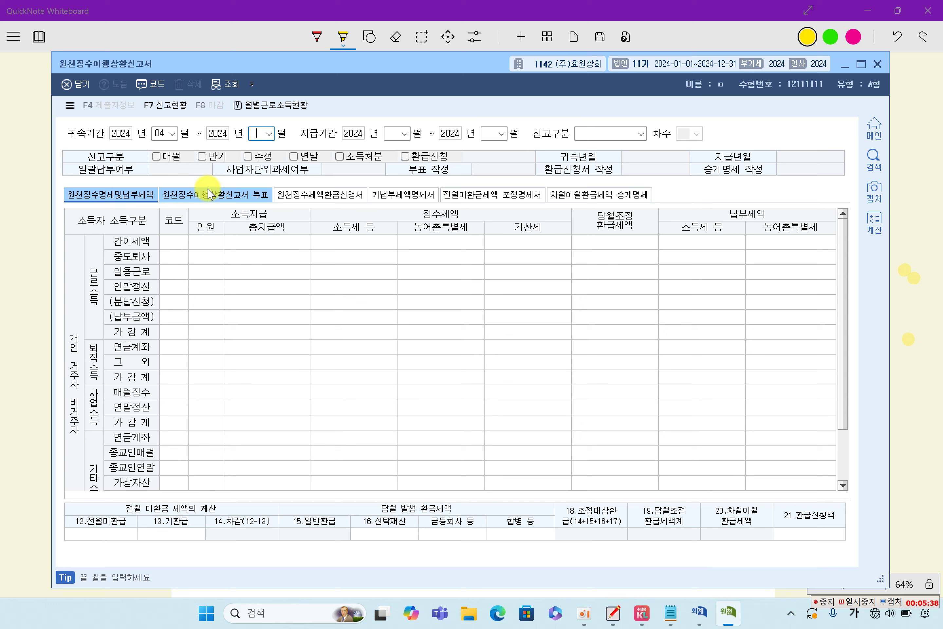
key(Return)
key(Return)
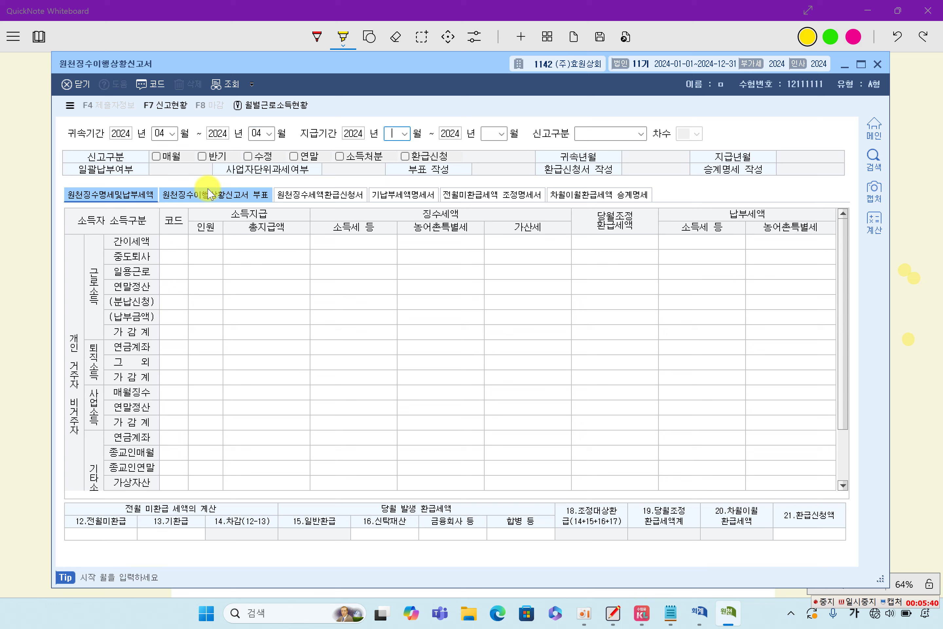
key(Return)
key(Return)
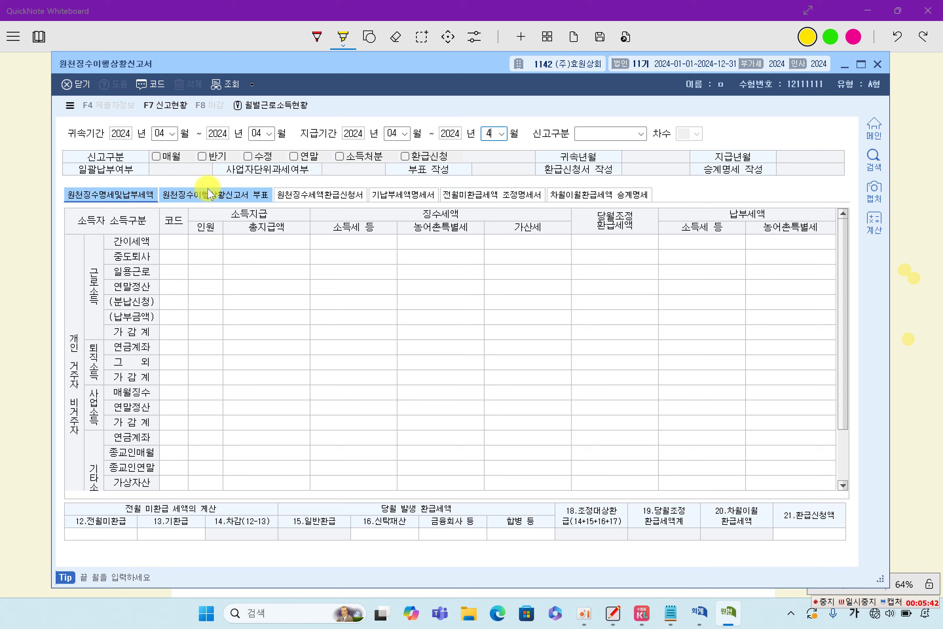
key(Return)
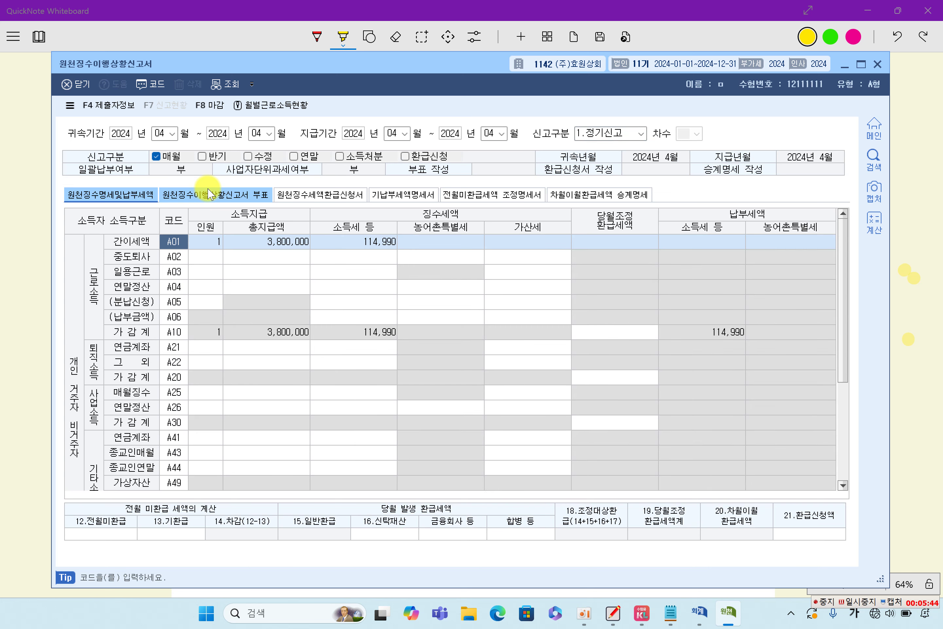
click(299, 243)
click(349, 248)
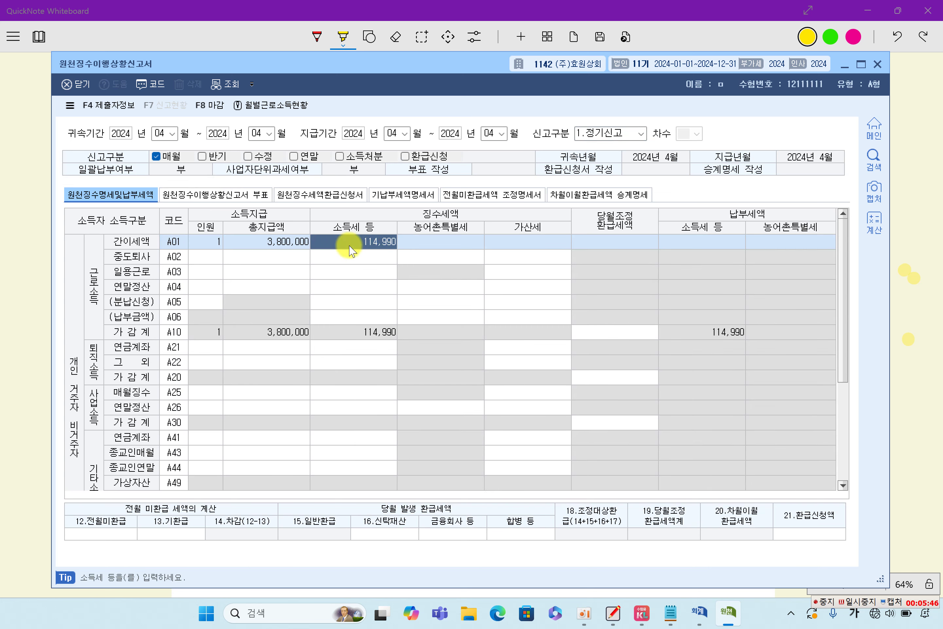
click(302, 246)
click(347, 248)
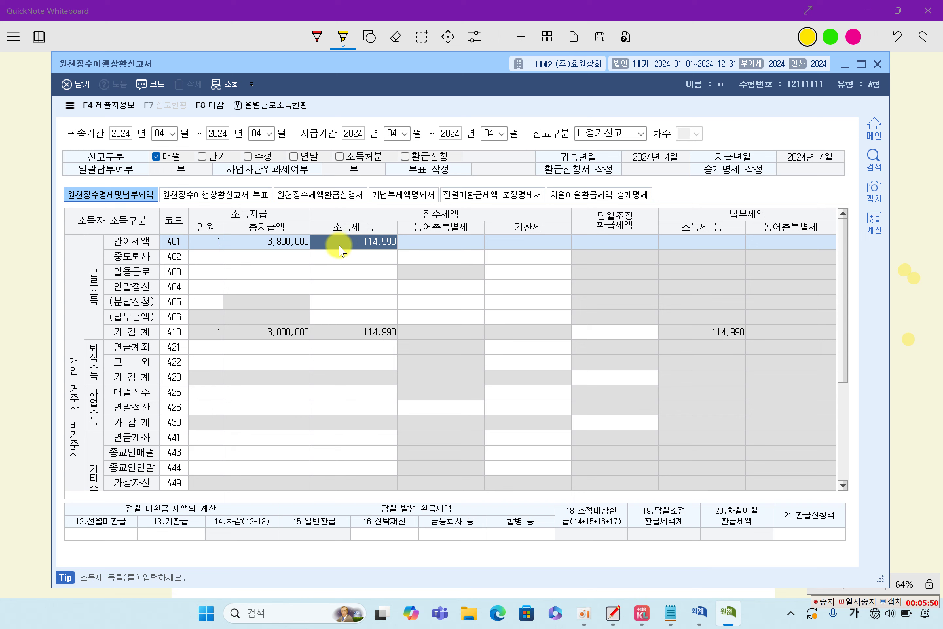
Step: Enter 601,040 as the 12.전월미환급 amount, as given in the problem sheet
click(101, 533)
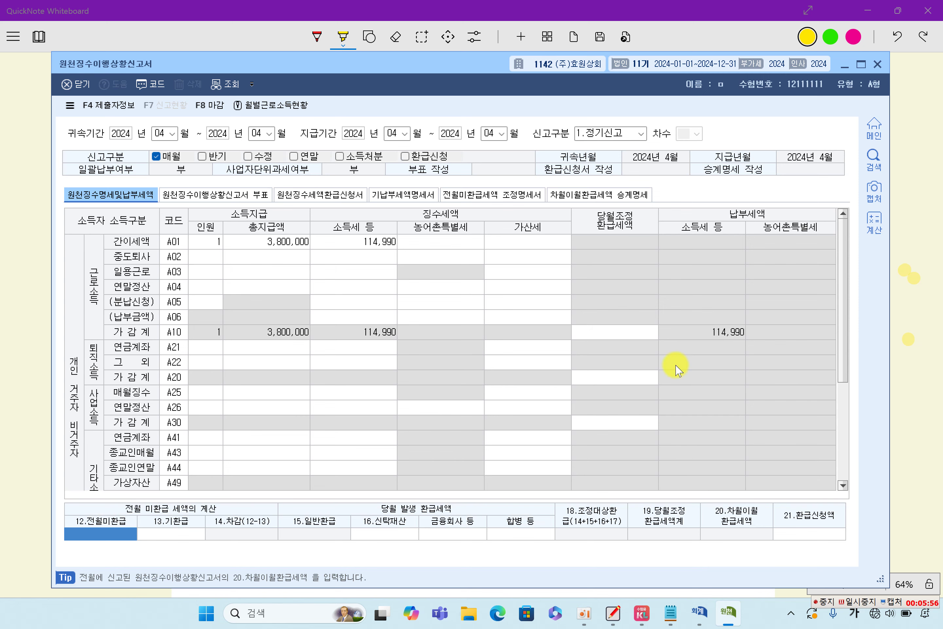
click(899, 403)
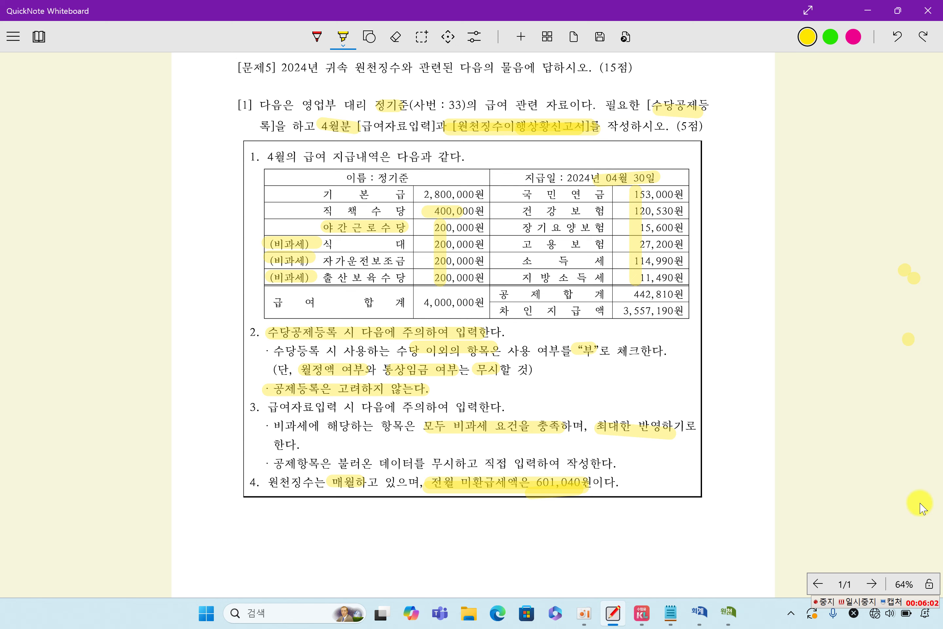
click(738, 614)
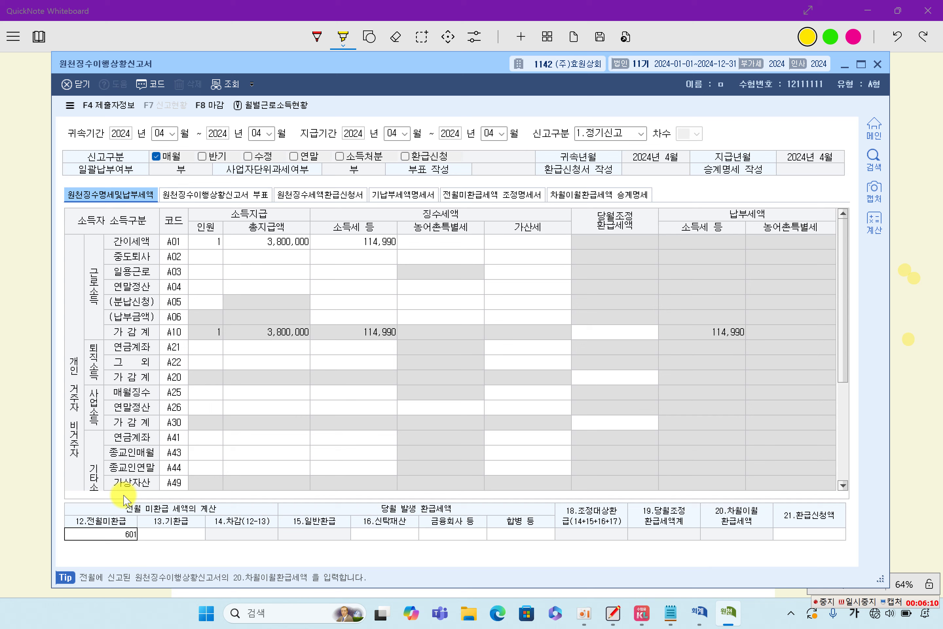
key(Return)
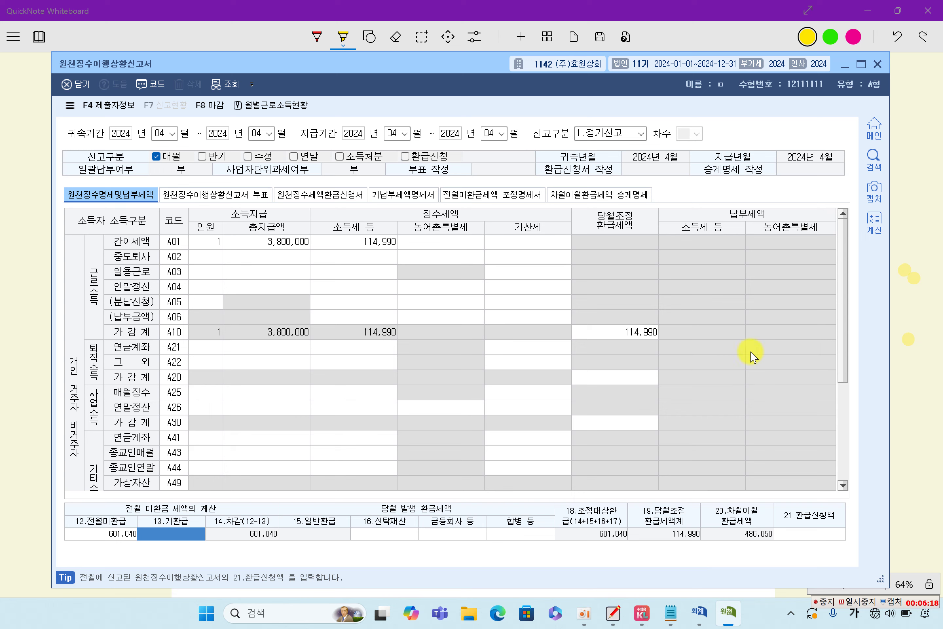
Step: Close the 원천징수이행상황신고서 and save its data
click(877, 64)
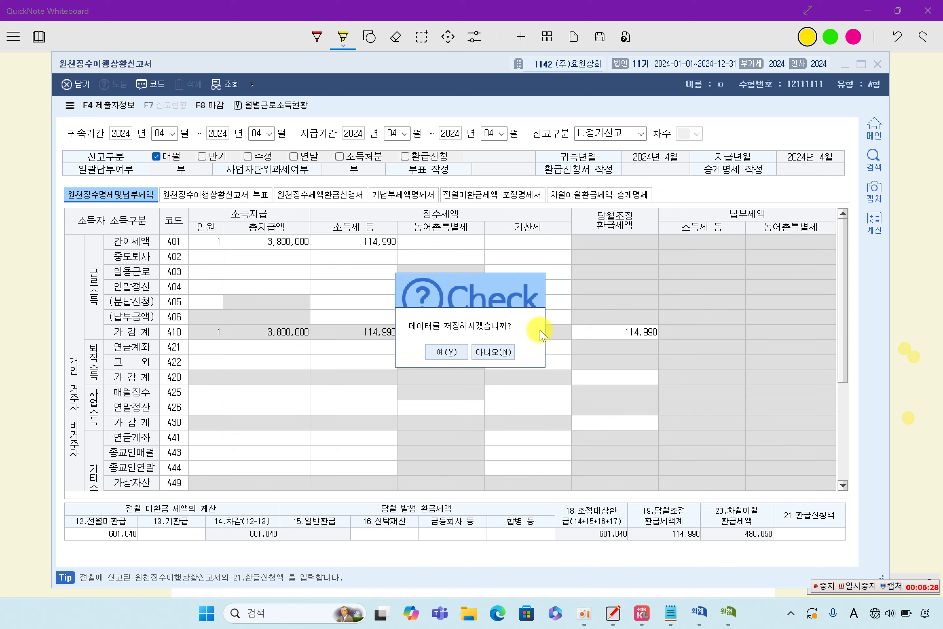
click(453, 353)
click(451, 353)
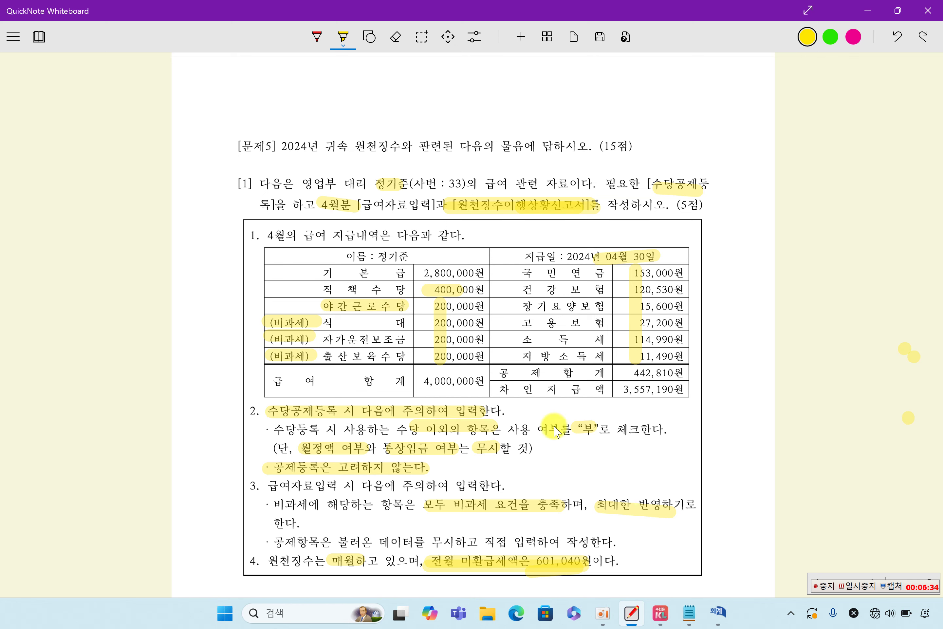
Step: Reload the saved 1.정기신고 return in the 원천징수이행상황신고서 with 귀속기간 and 지급기간 both 2024-04, and check its 12.전월미환급 amount
click(660, 613)
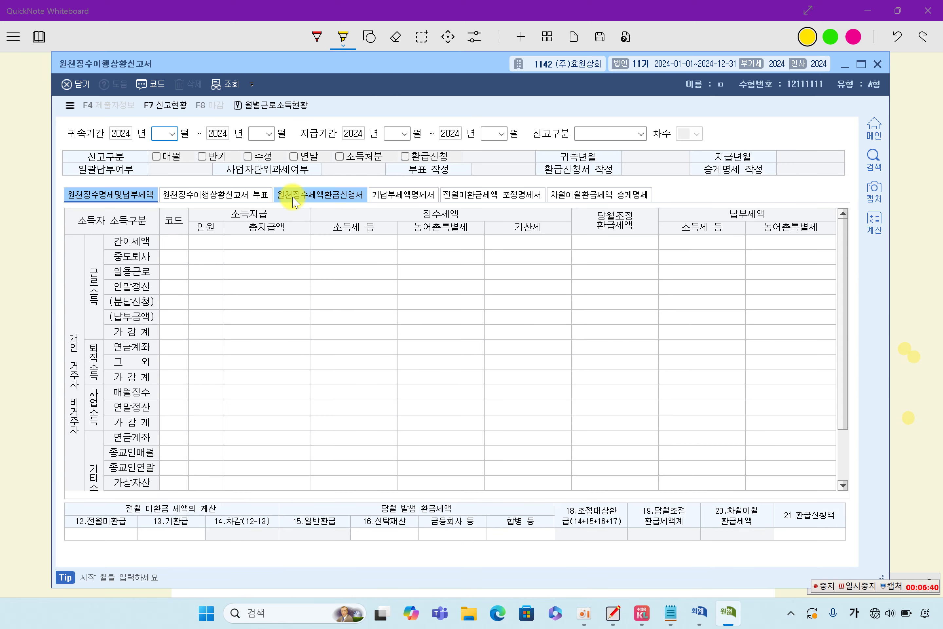
key(Return)
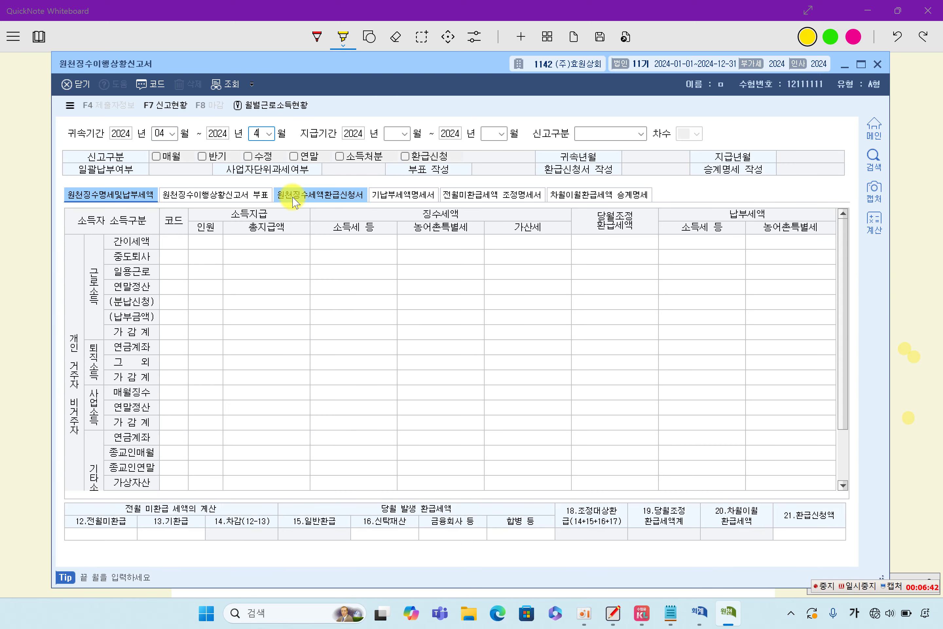
key(Return)
key(Return)
key(Return)
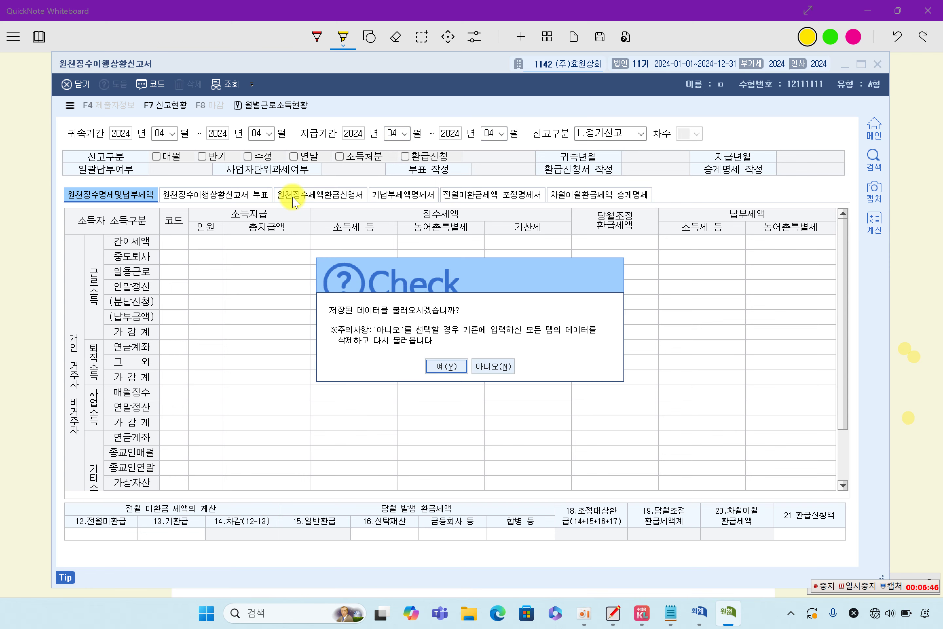
click(449, 370)
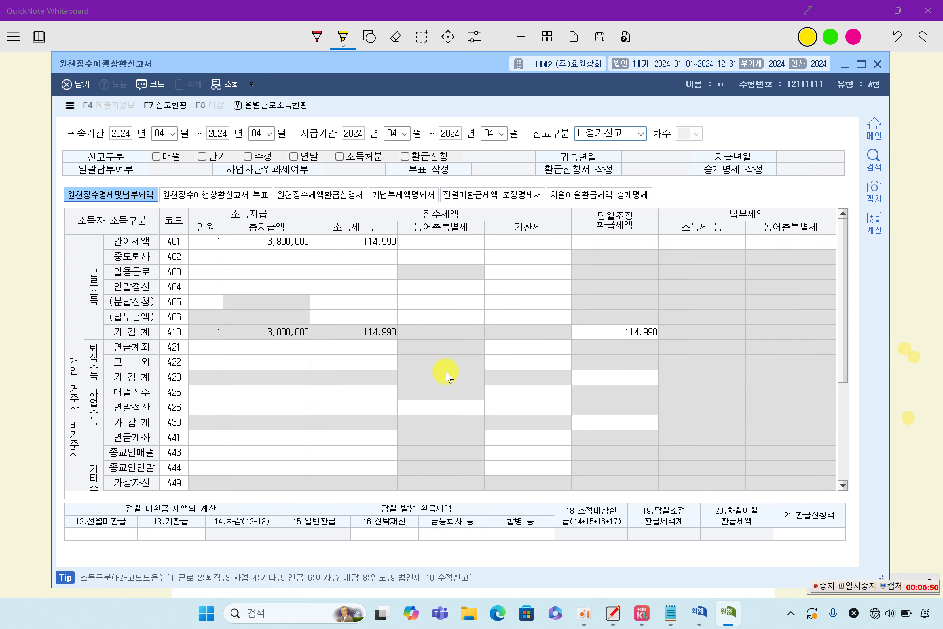
click(116, 534)
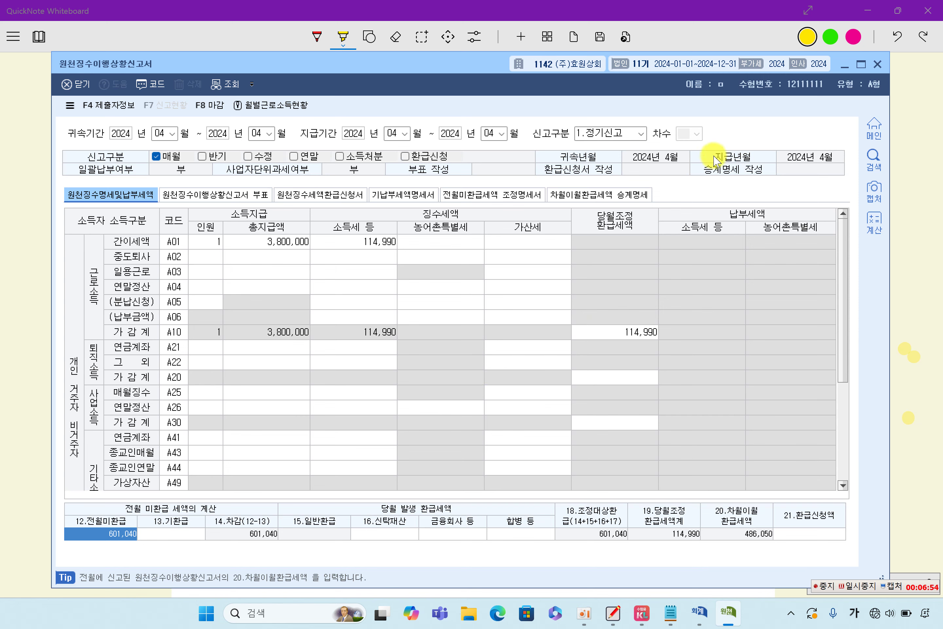
click(877, 64)
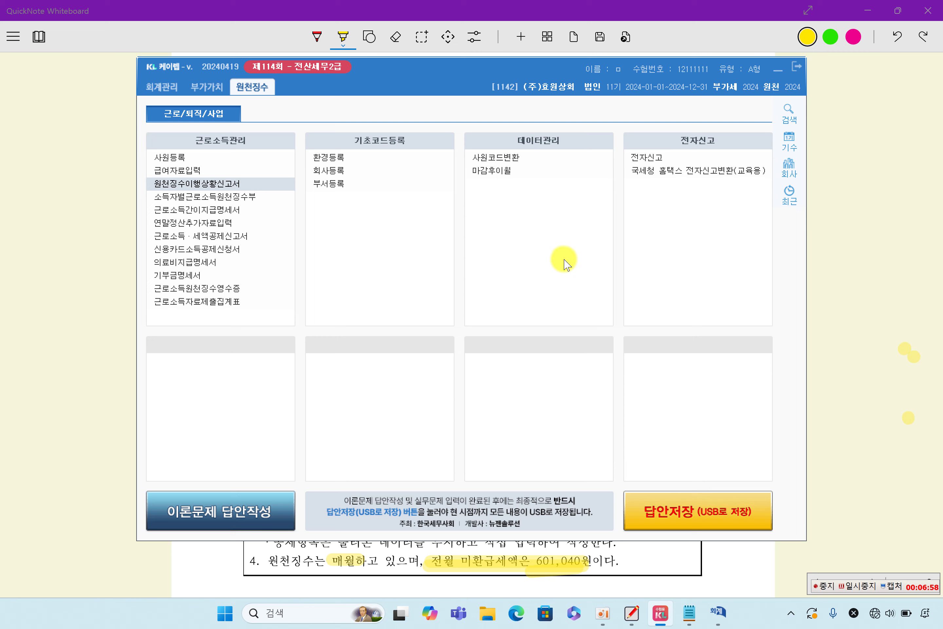
Step: Highlight the employee's name and the condition "본인의 세부담 최소화를 가정한다" in problem [2] of the problem sheet
click(825, 294)
scroll(599, 364, down, 5)
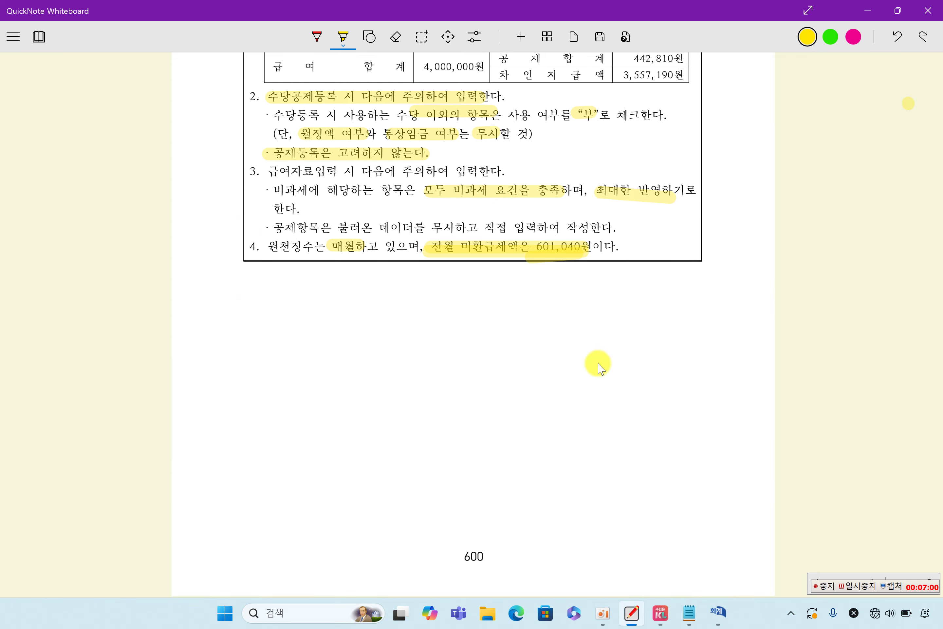
scroll(599, 364, down, 8)
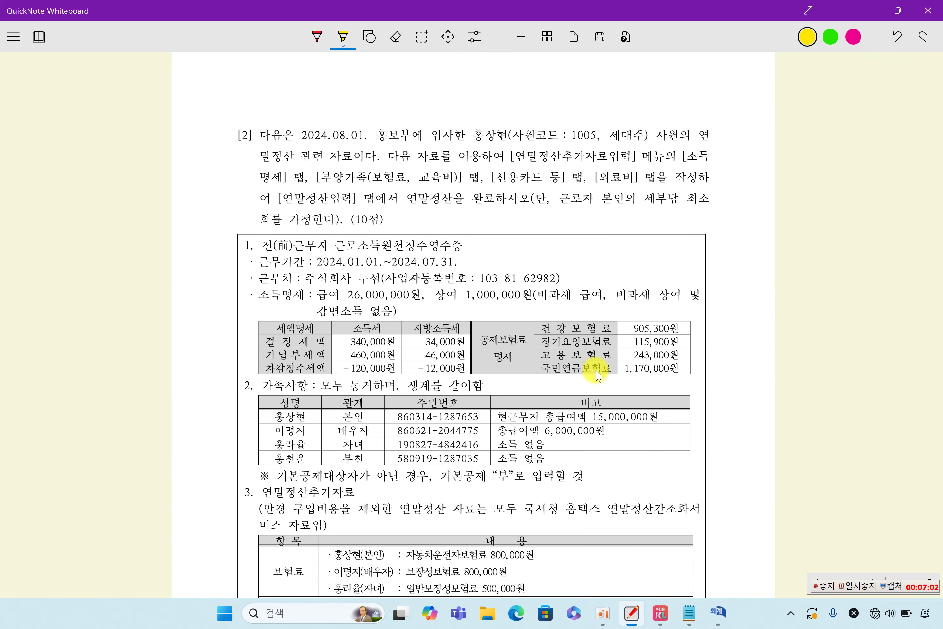
scroll(598, 372, down, 2)
scroll(599, 357, up, 2)
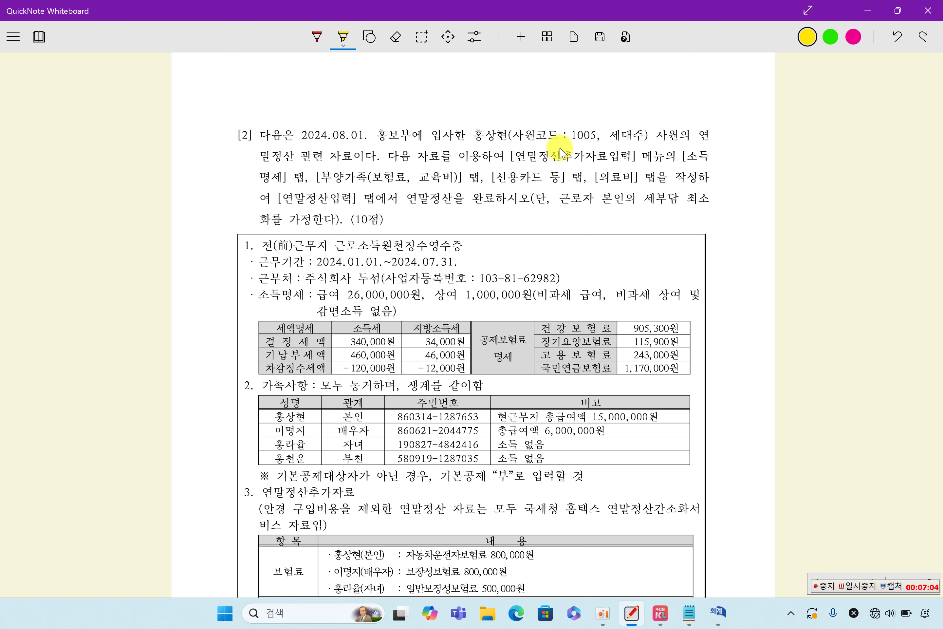
drag(470, 135, 507, 136)
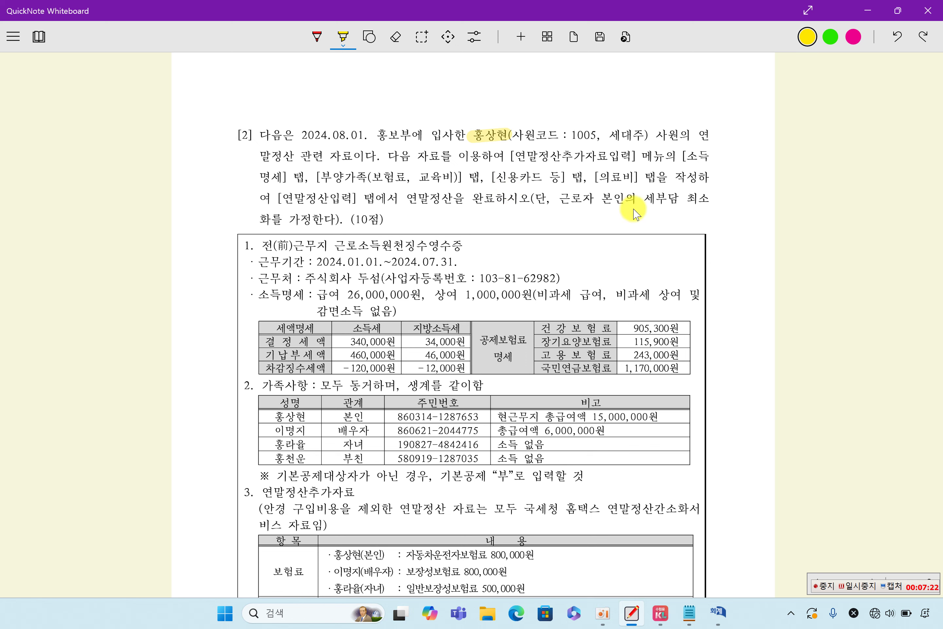
drag(597, 199, 708, 199)
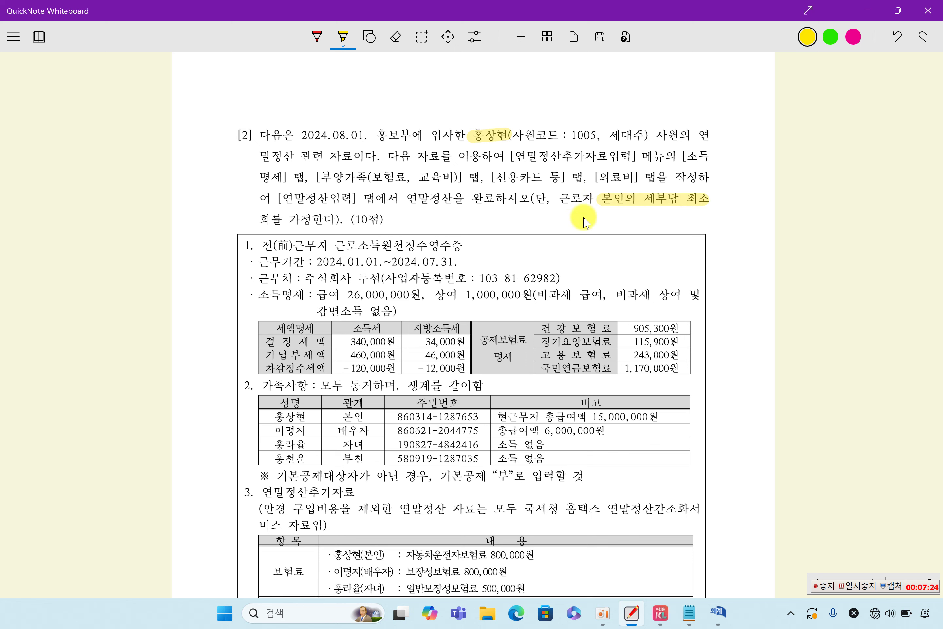
drag(261, 219, 324, 219)
scroll(466, 246, down, 3)
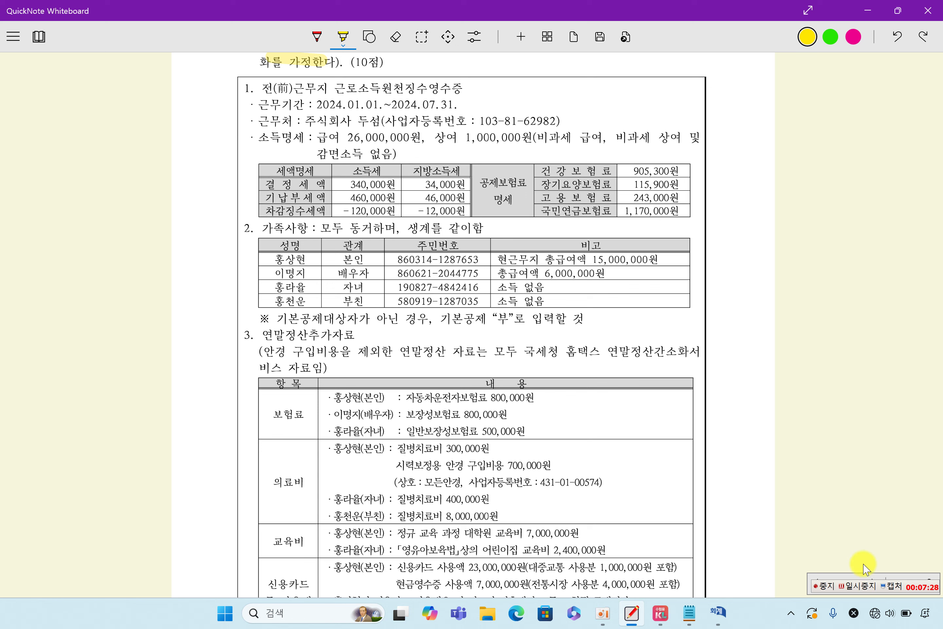
Step: Open 연말정산추가자료입력 and load the employee named in problem [2] from the employee code list
click(865, 587)
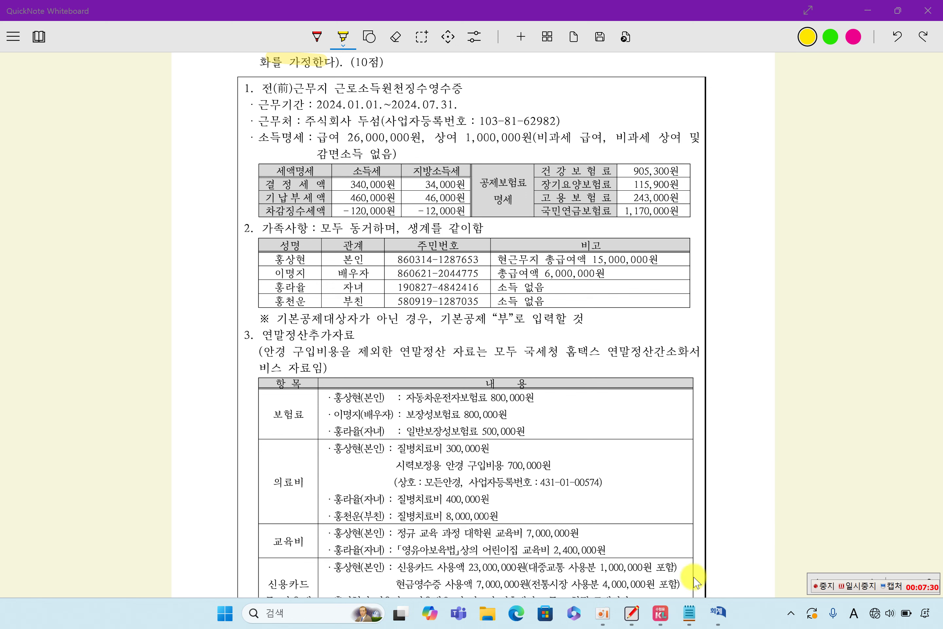
click(660, 613)
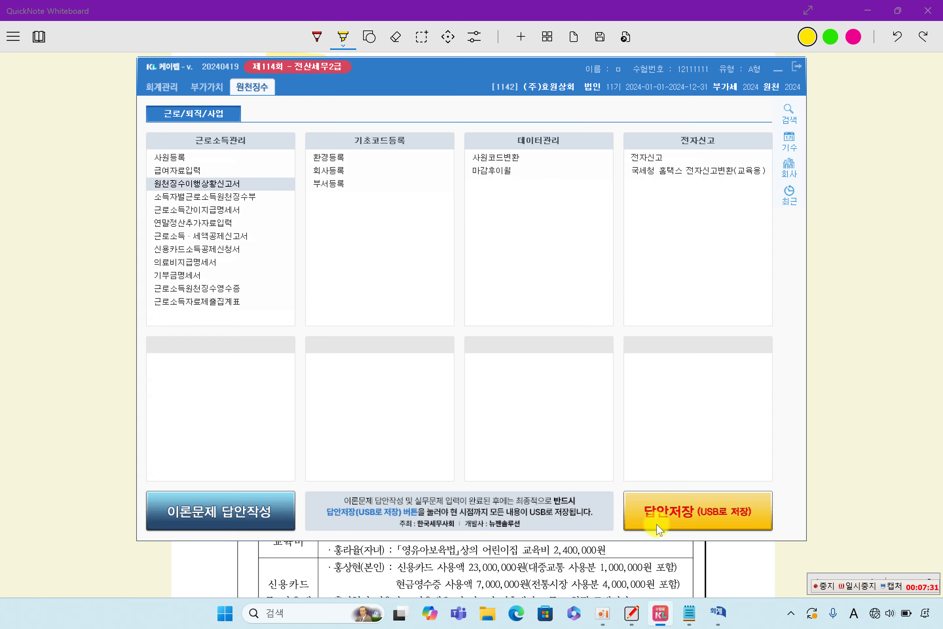
click(221, 225)
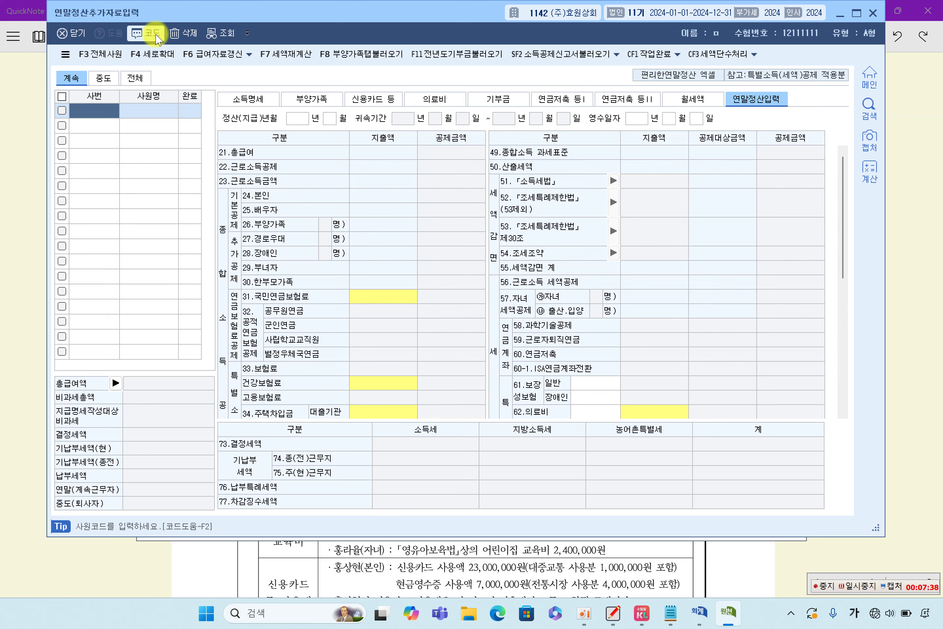
click(156, 36)
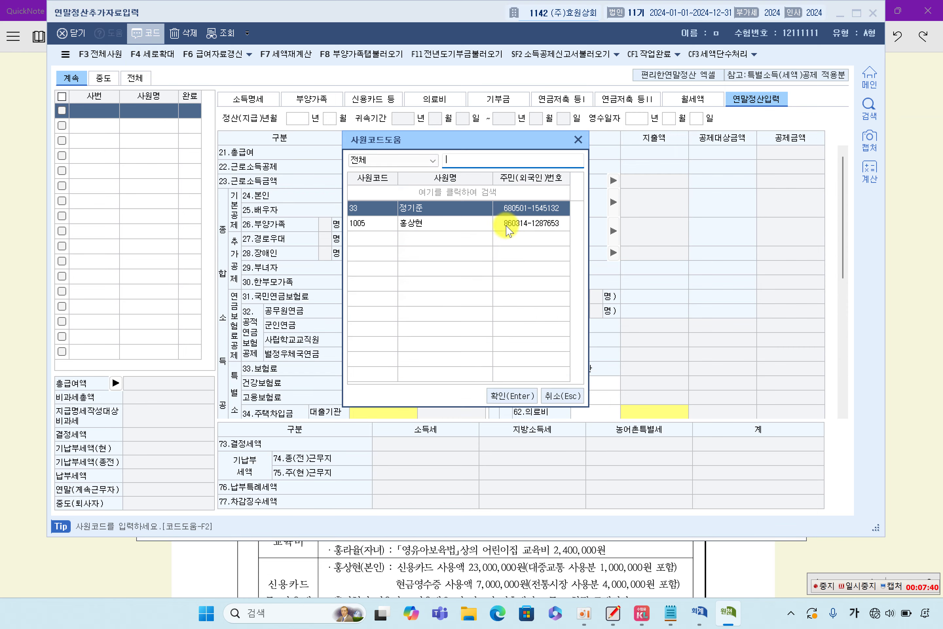
click(909, 312)
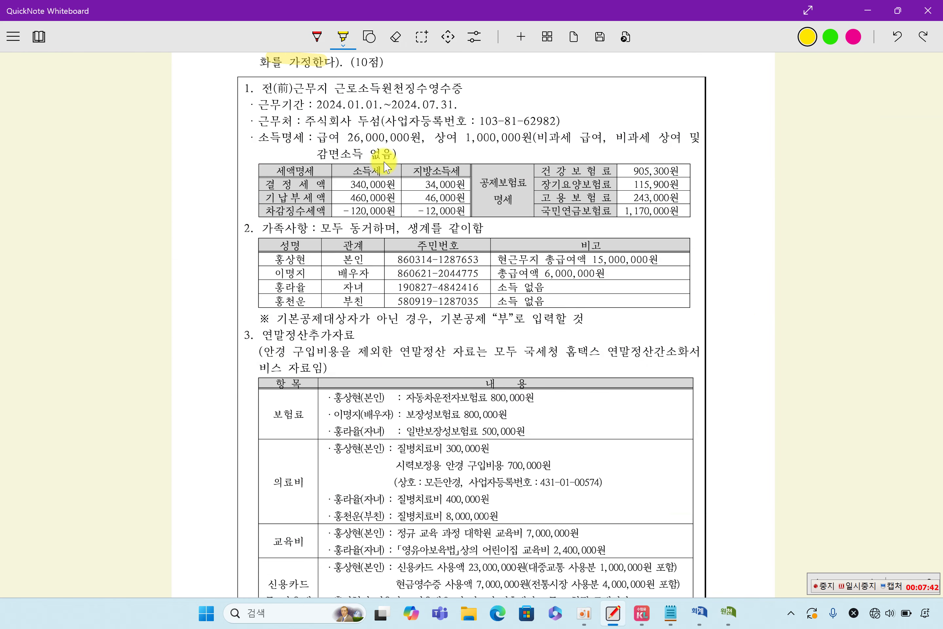
scroll(337, 105, up, 2)
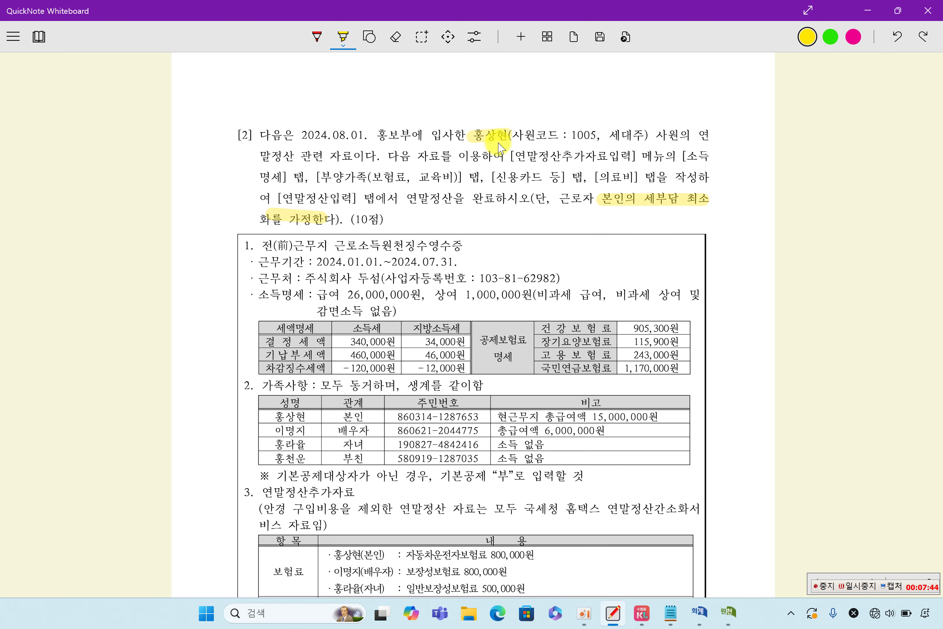
click(728, 612)
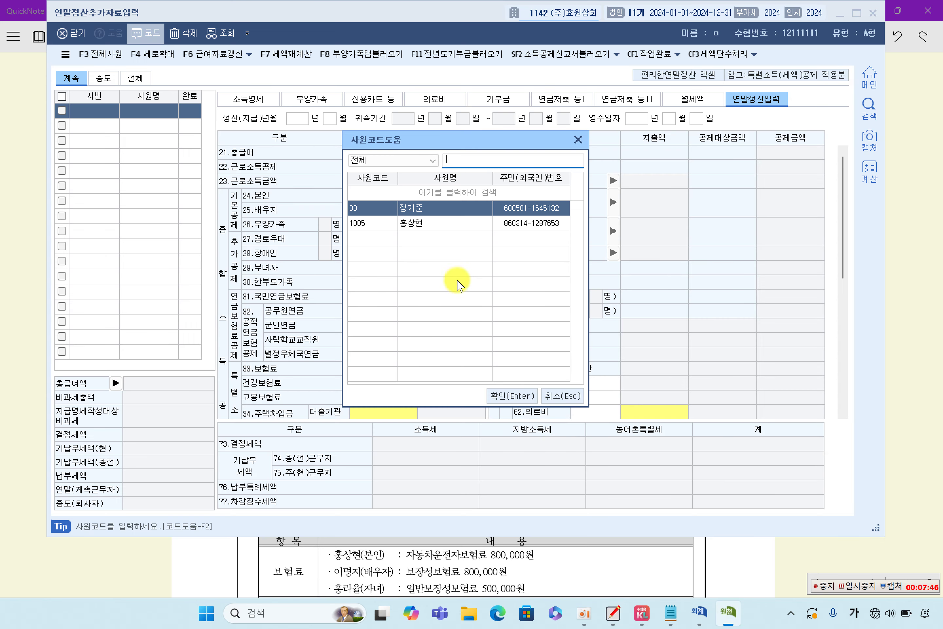
double_click(430, 223)
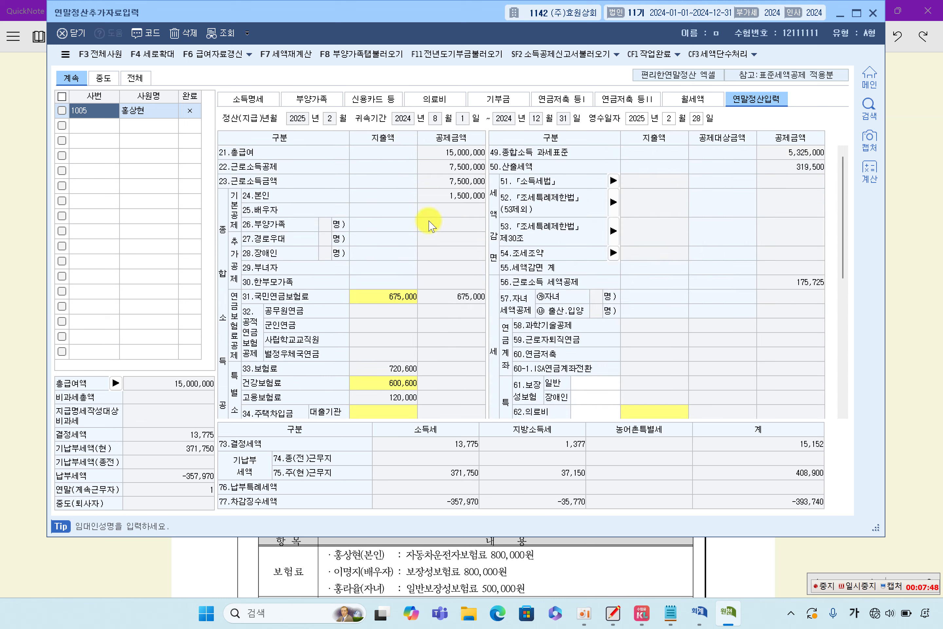
Step: Examine the employee's 소득명세, from the current workplace's income down to the deducted insurance premiums and prepaid taxes
click(255, 99)
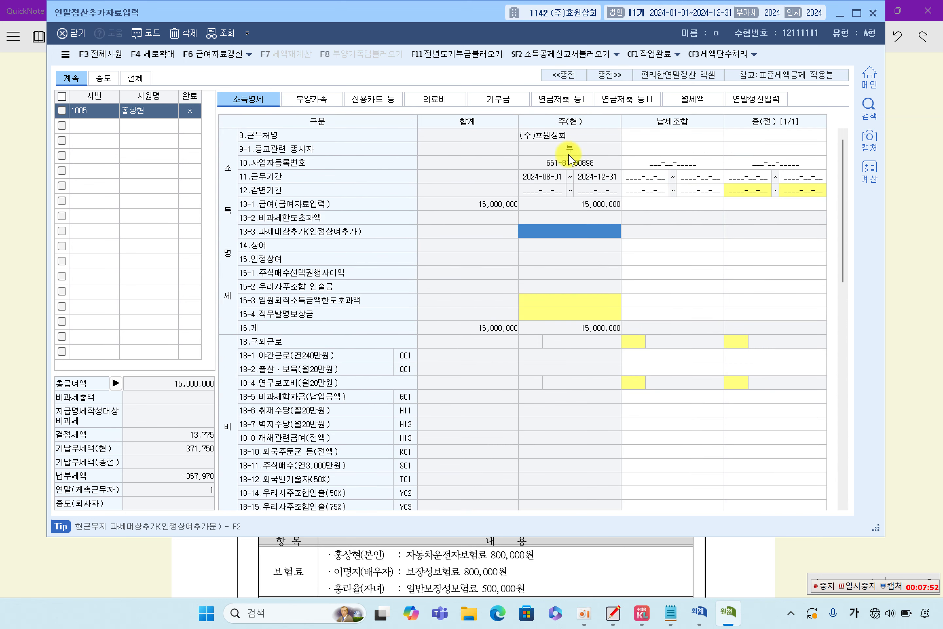
scroll(590, 257, down, 2)
scroll(589, 257, down, 3)
scroll(585, 262, up, 4)
scroll(596, 228, down, 3)
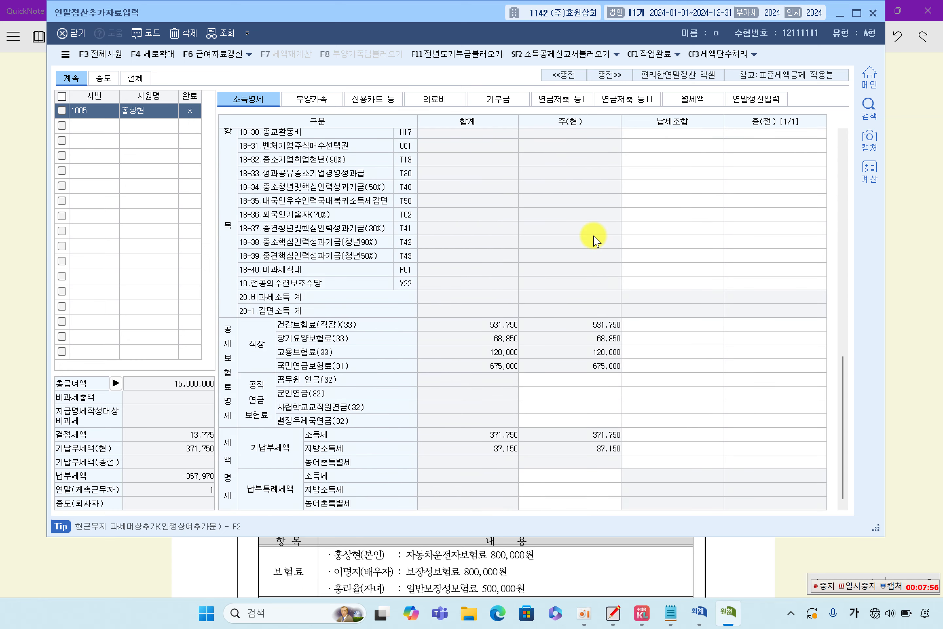
scroll(593, 240, up, 4)
scroll(578, 215, down, 4)
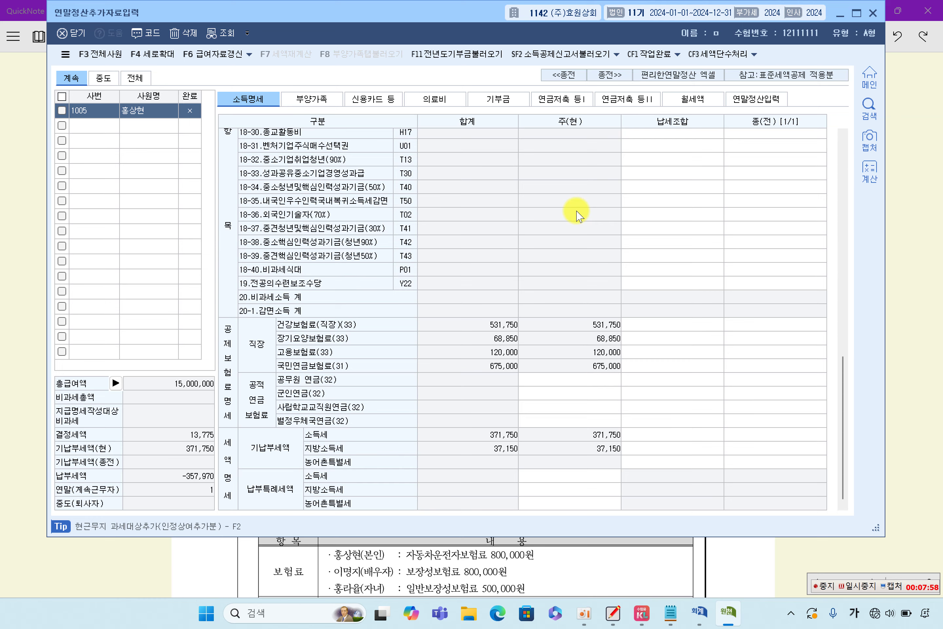
scroll(578, 216, up, 4)
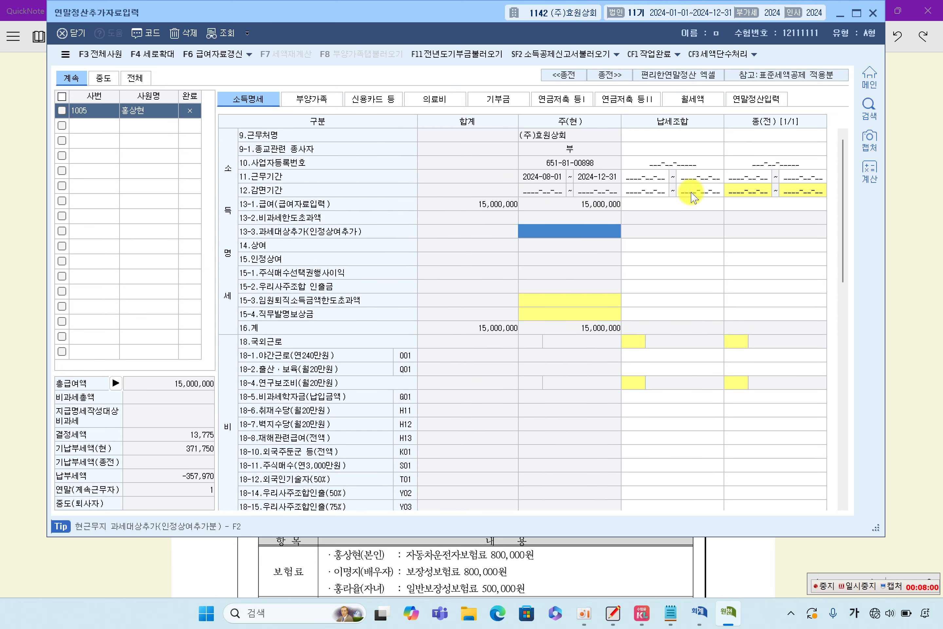
Step: Enter 주식회사 두섬 as the 9.근무처명 of the previous workplace, 종(전), in the 소득명세
click(780, 136)
click(785, 205)
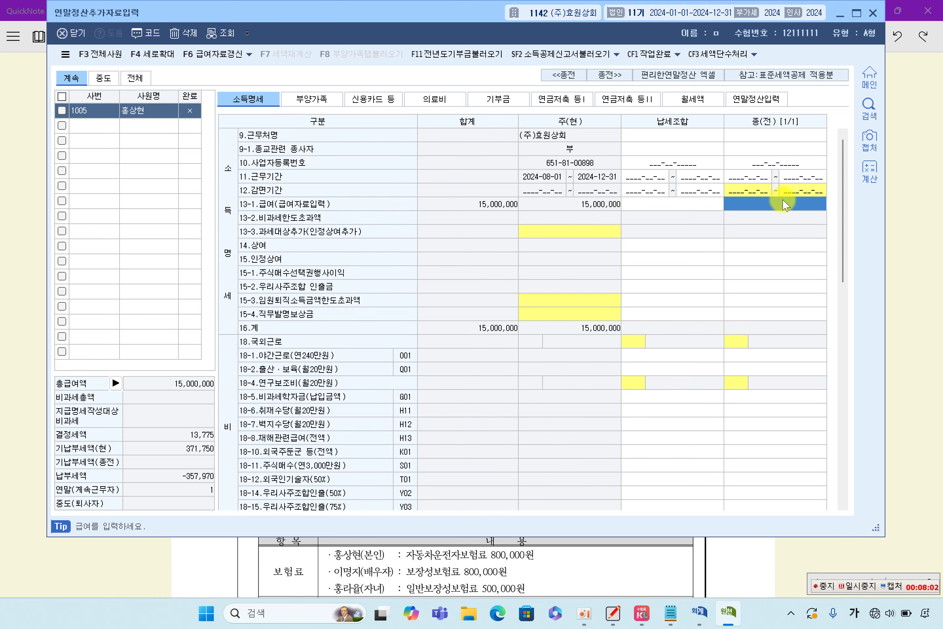
click(779, 150)
click(785, 136)
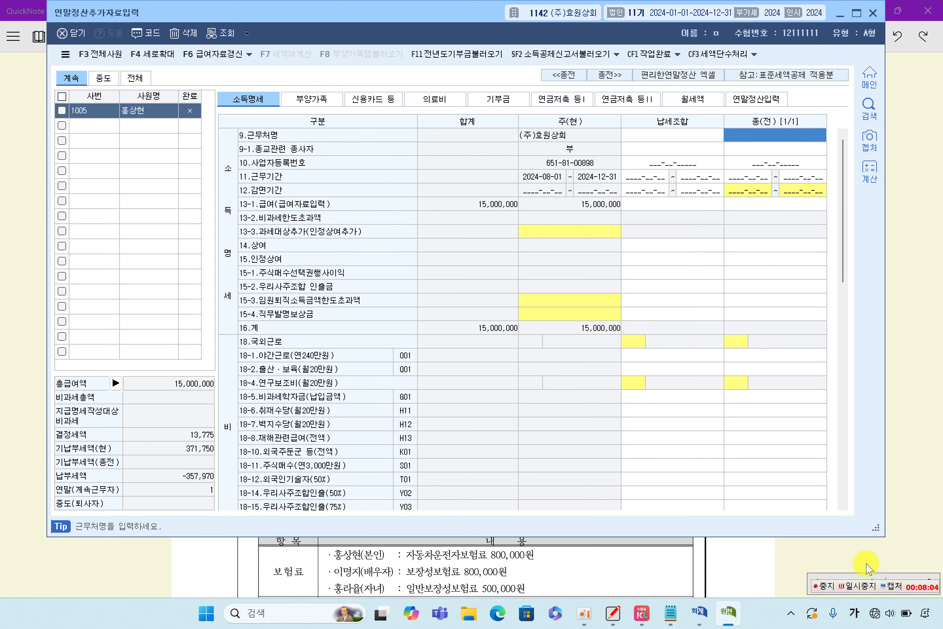
click(868, 585)
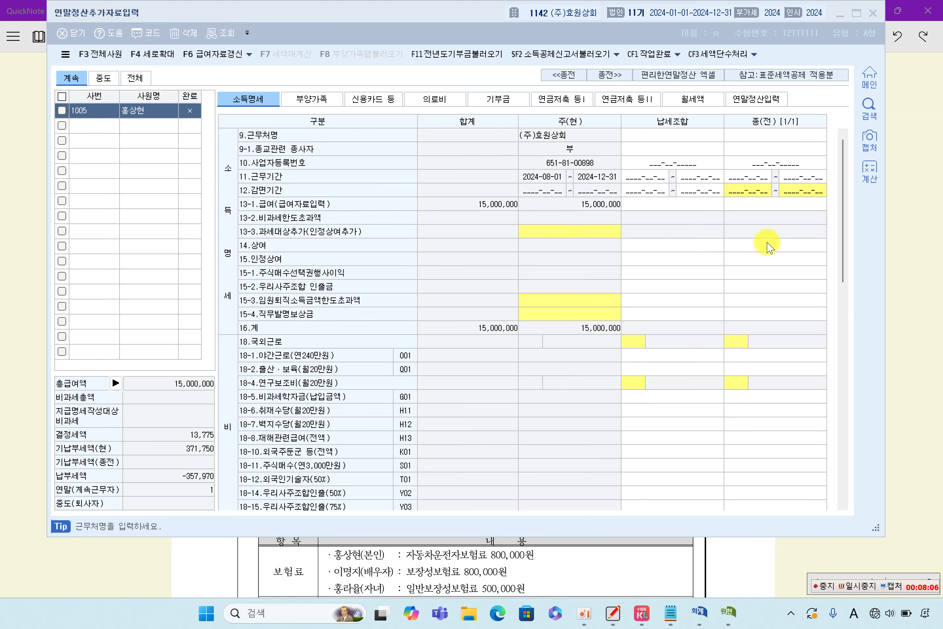
click(777, 137)
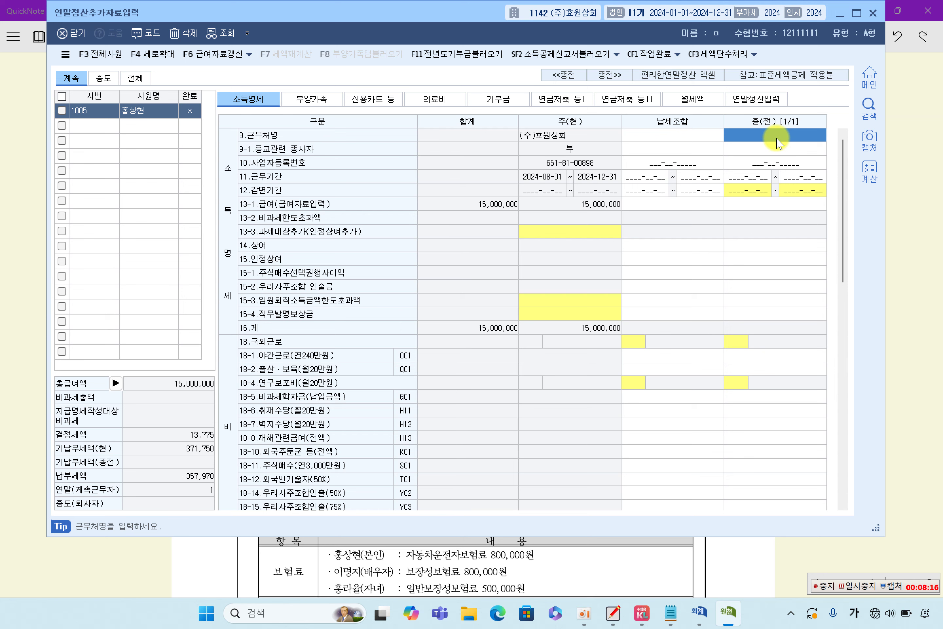
text(ㄷ)
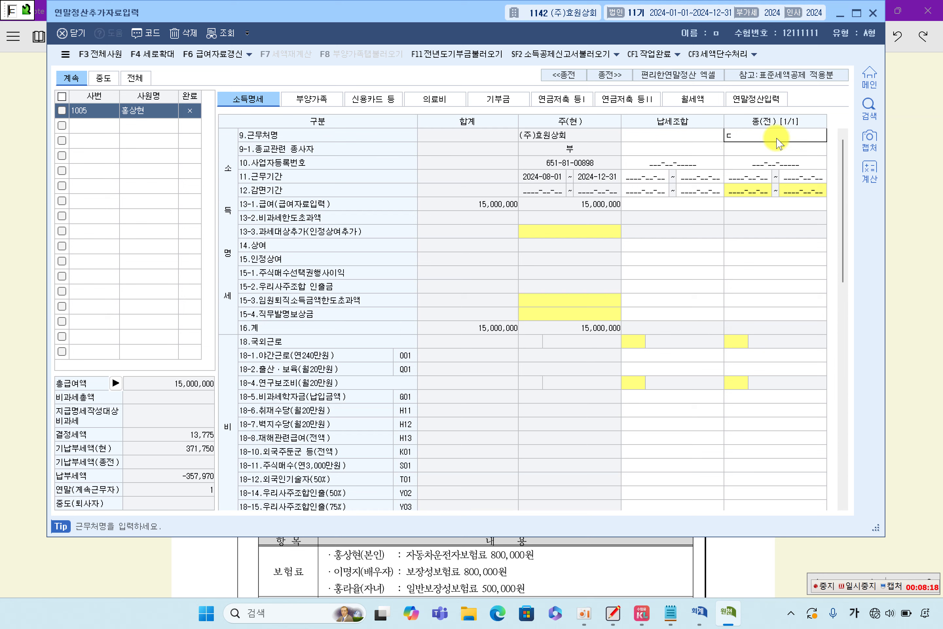
key(BackSpace)
text(지)
key(Return)
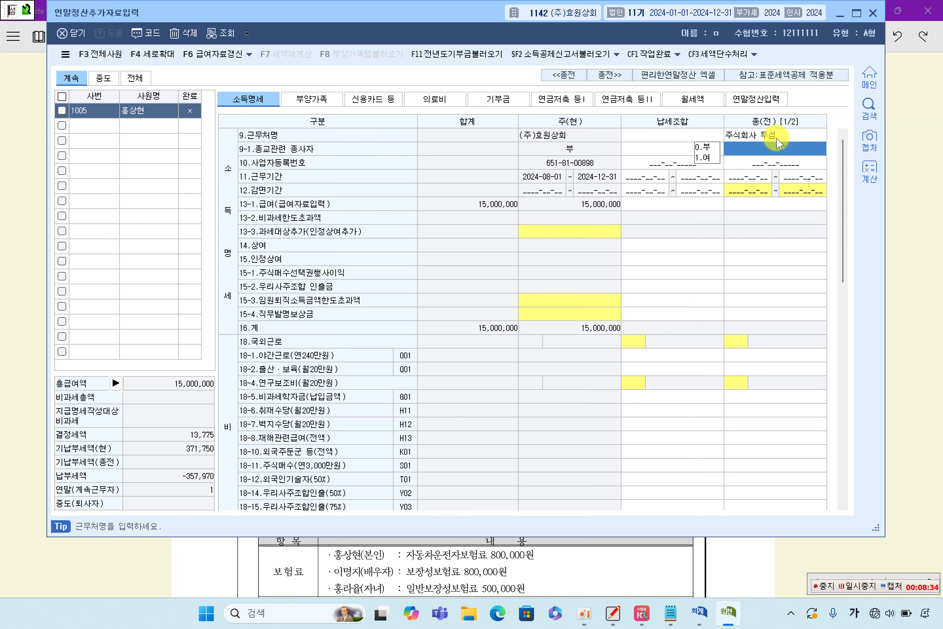
Step: Fill in the previous workplace's 10.사업자등록번호 with the business registration number given in the problem sheet
click(757, 165)
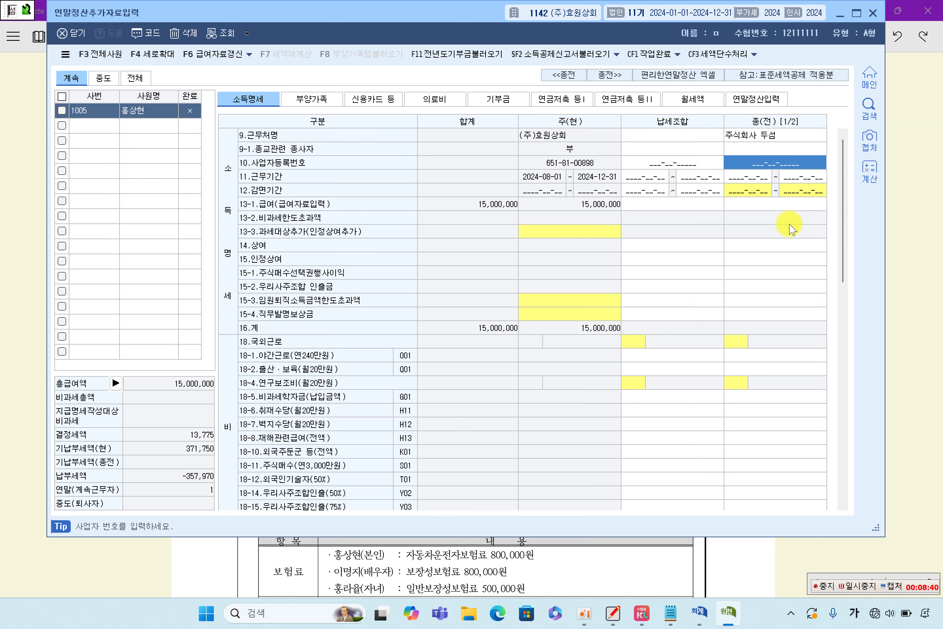
text(103-__-_____)
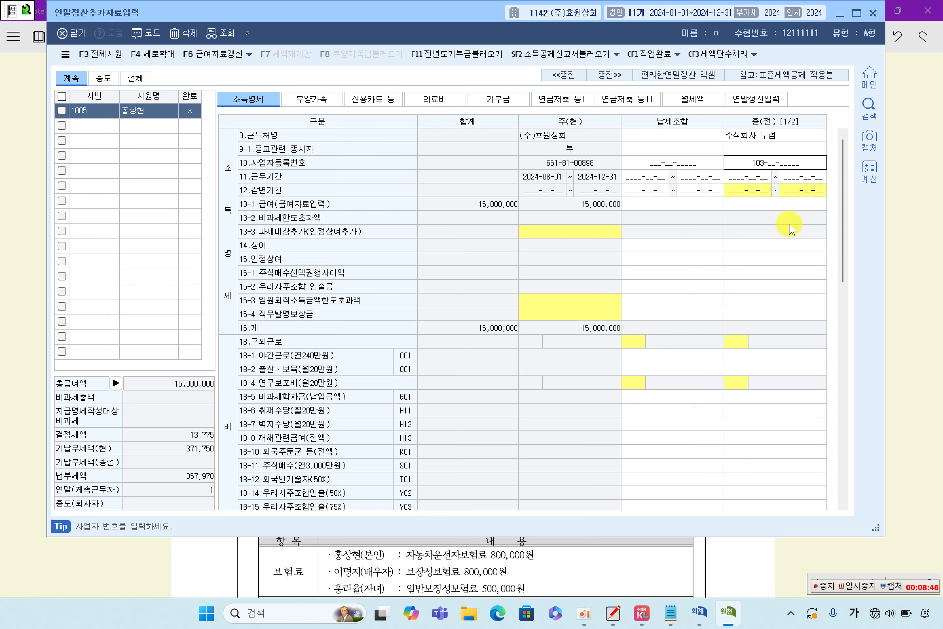
text(81-62982)
key(Return)
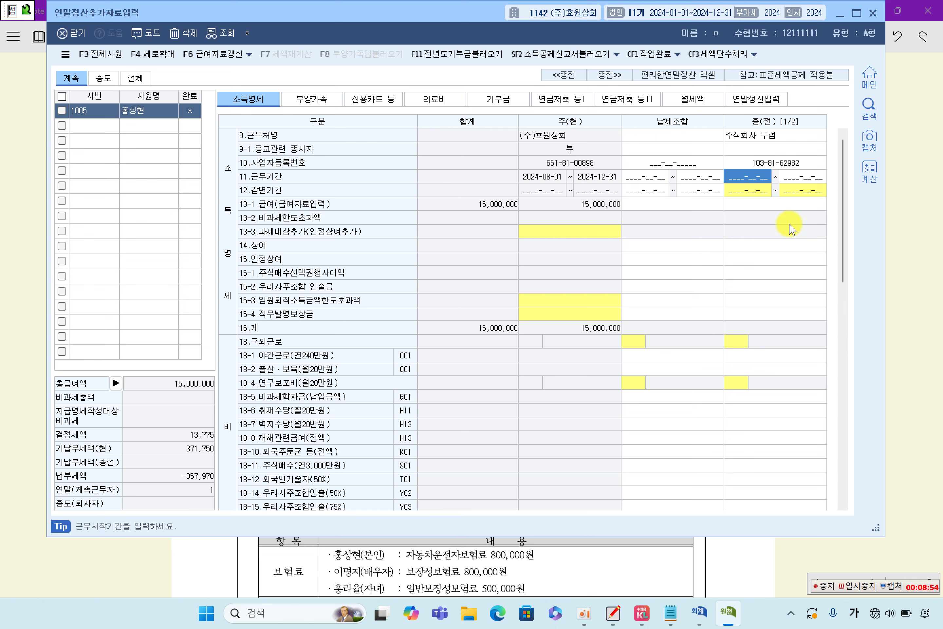
text(2)
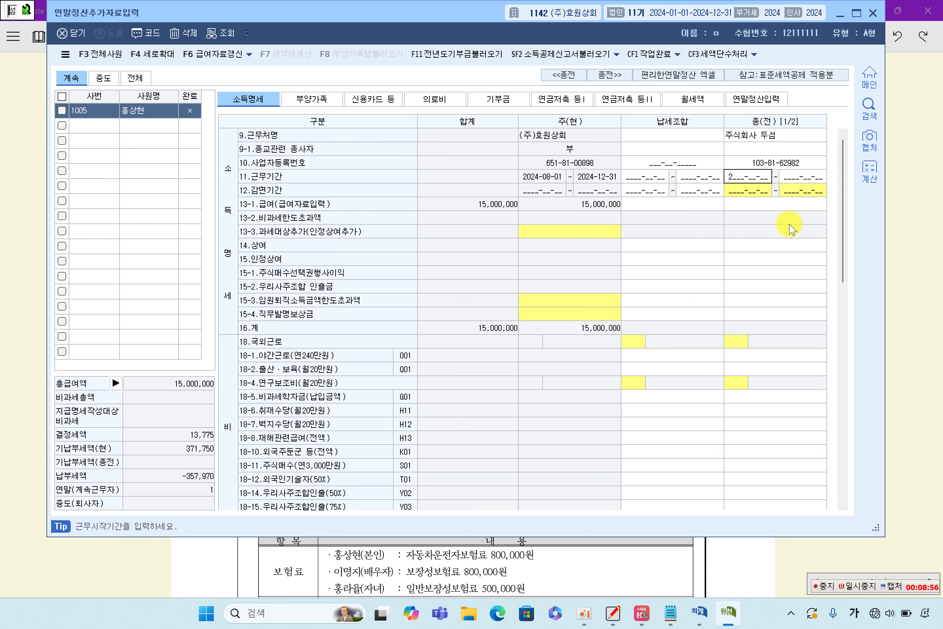
key(BackSpace)
click(755, 189)
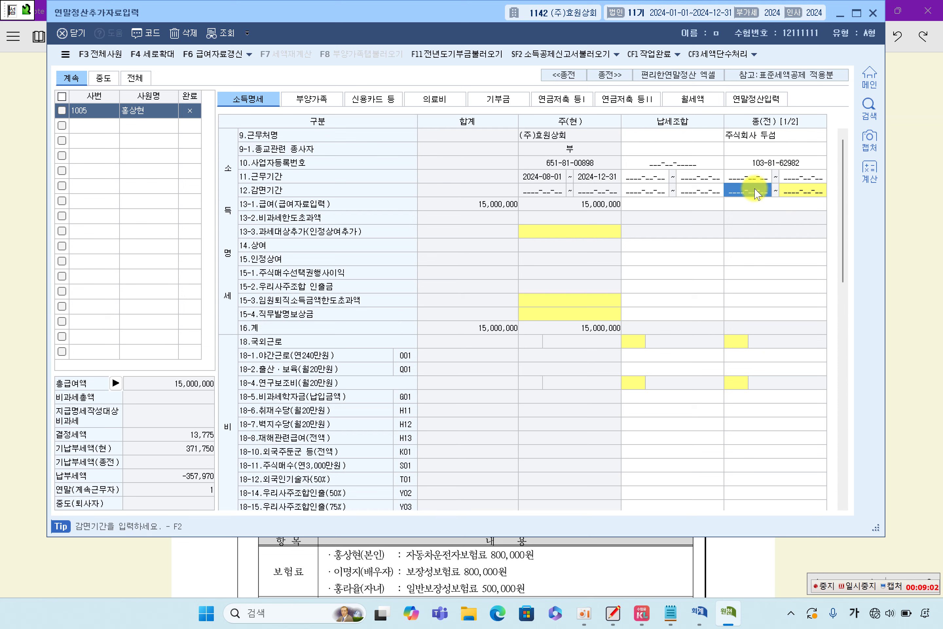
Step: Set the previous workplace's 11.근무기간 in the 종(전) column to 2024-01-01 through 2024-07-31
click(752, 172)
key(Return)
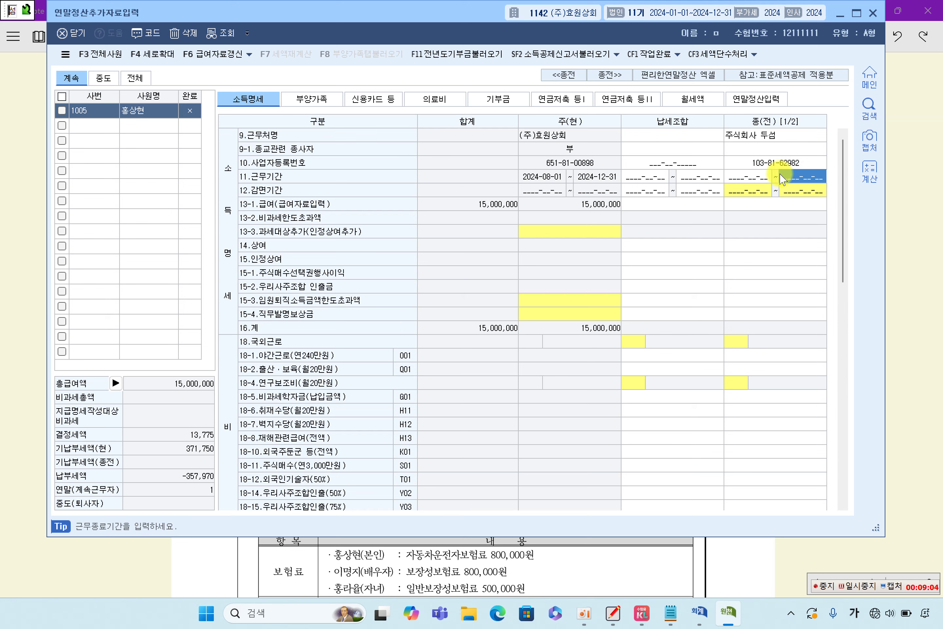
click(740, 177)
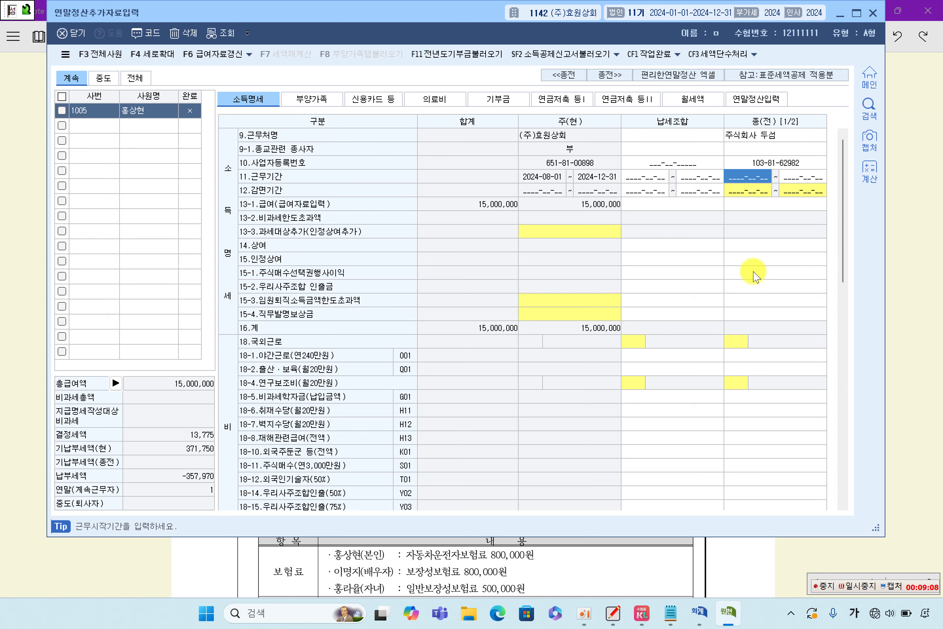
text(202)
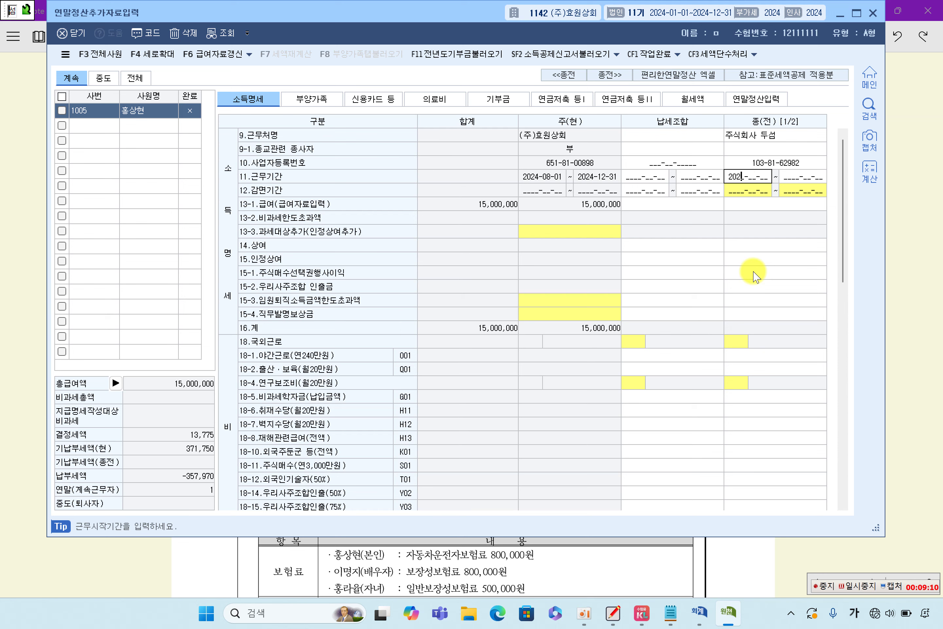
text(4-01-01 ~ 2)
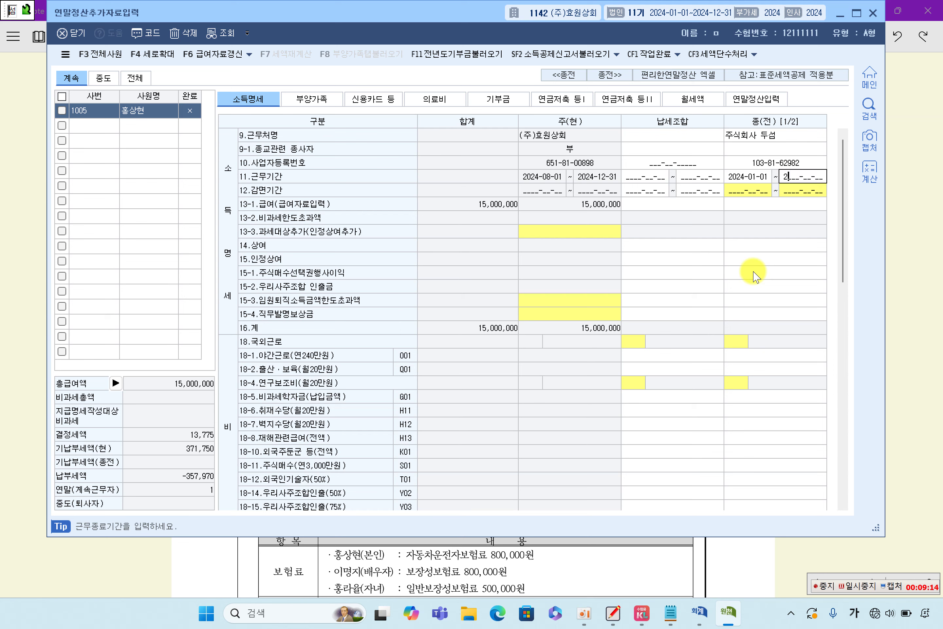
text(024-07-31)
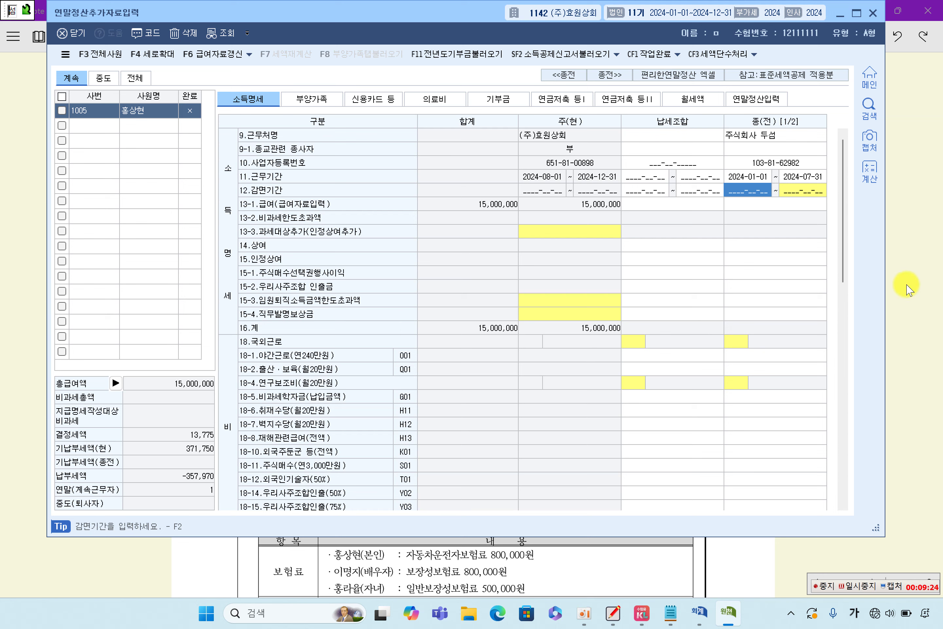
Step: Enter the previous workplace's 13-1.급여 as 26,000,000 and its 14.상여 as 1,000,000
click(773, 205)
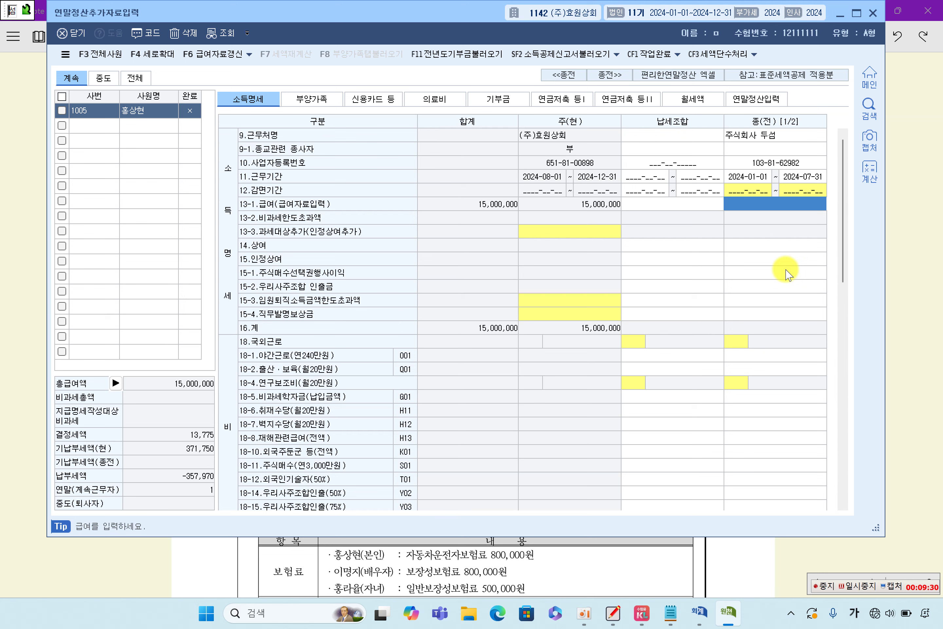
text(2)
text(6,000,000)
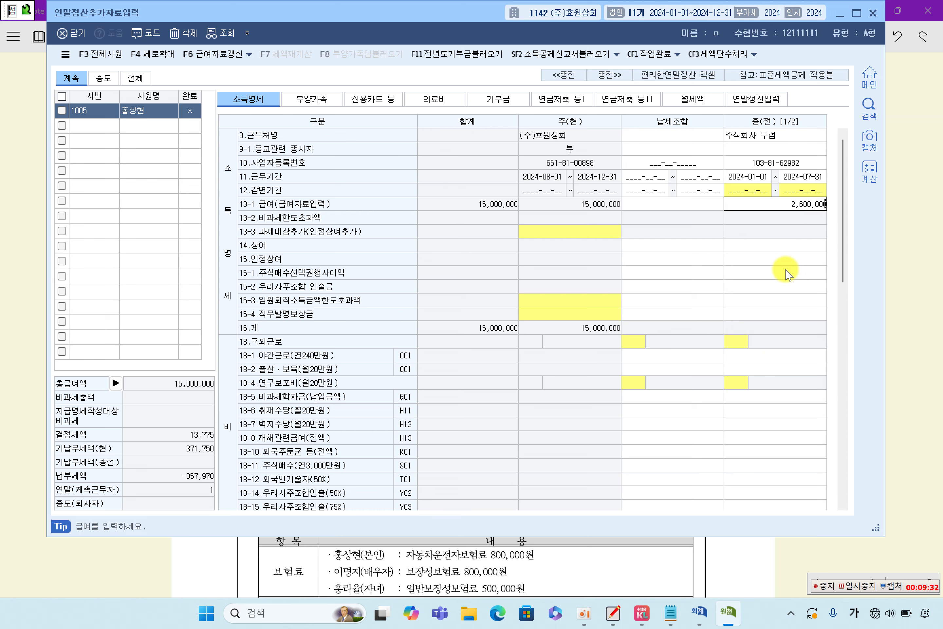
key(Return)
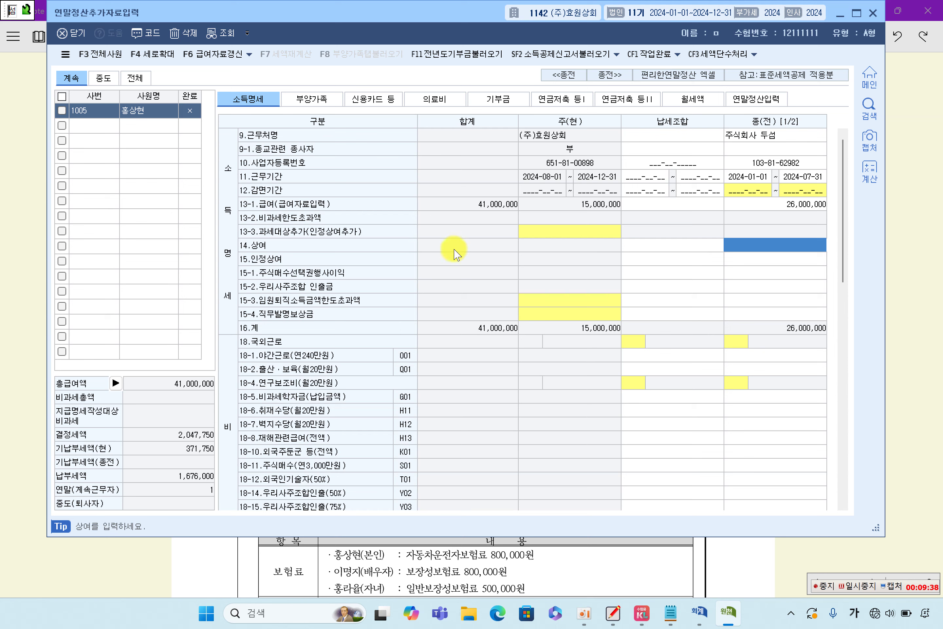
click(748, 249)
text(1000)
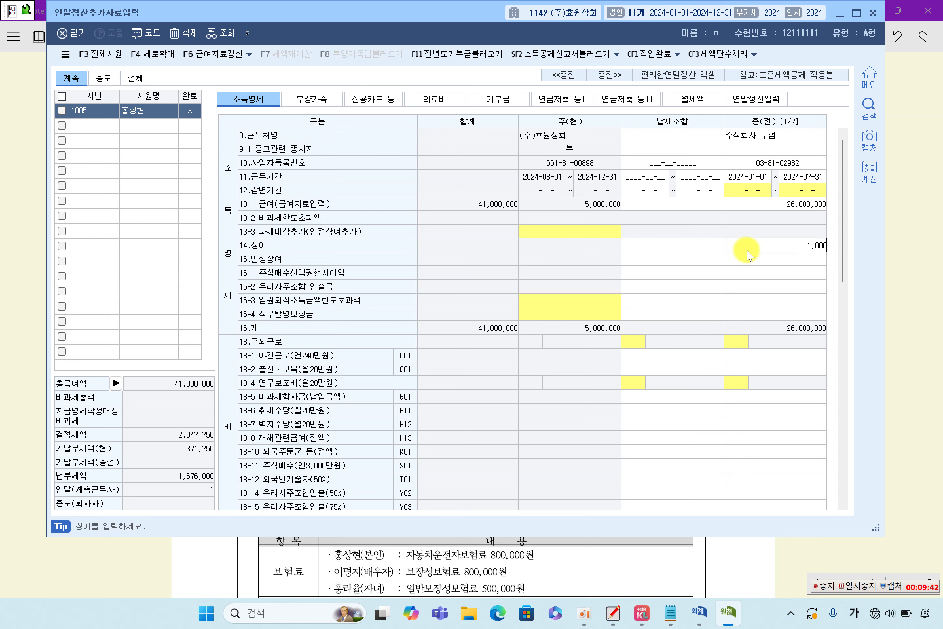
key(Return)
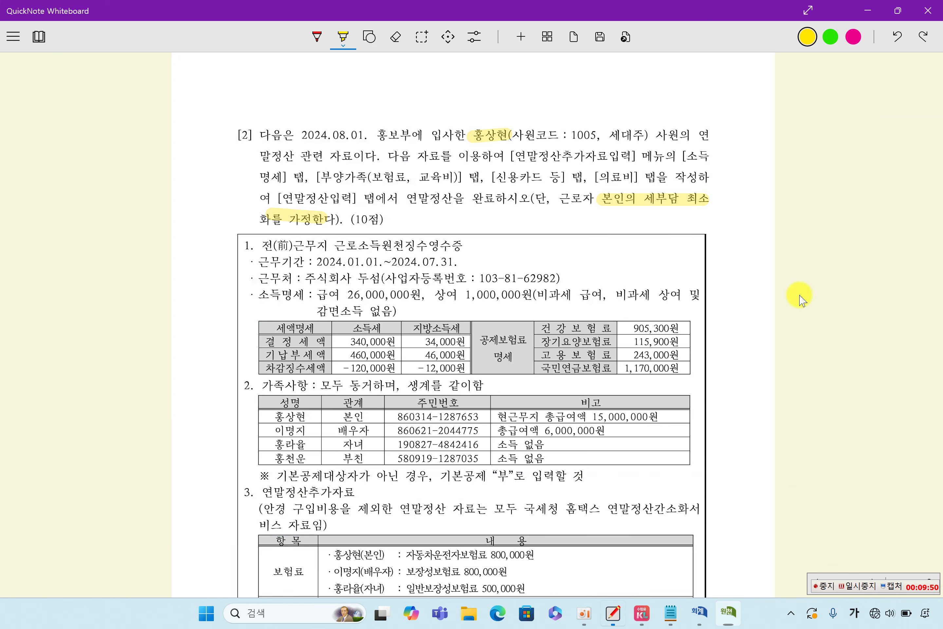
Step: Switch to QuickNote Whiteboard and highlight the 결정세액 row, the 차감징수세액 income tax and the beginning of the lines in section 1
click(930, 216)
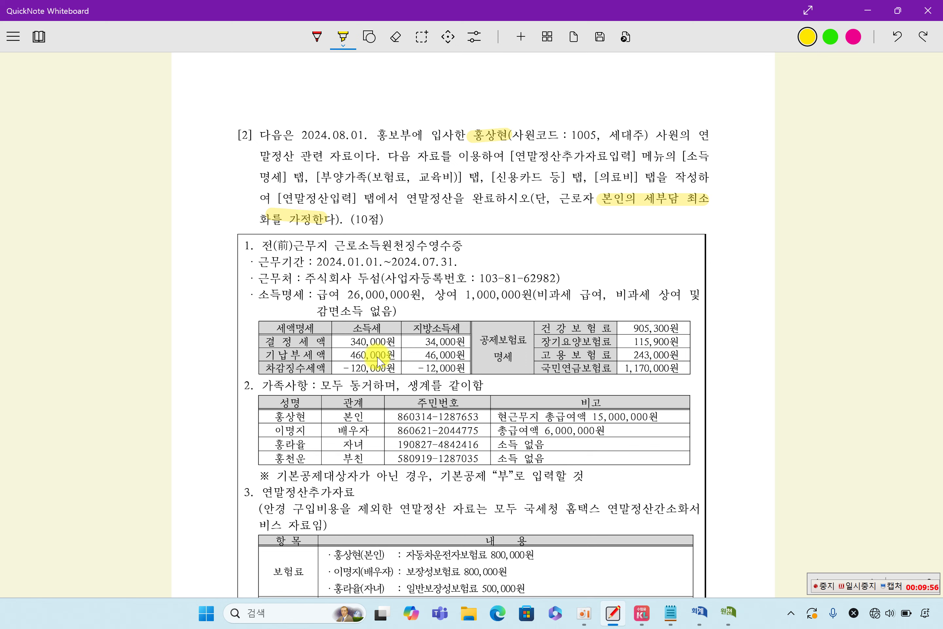
drag(264, 342, 468, 342)
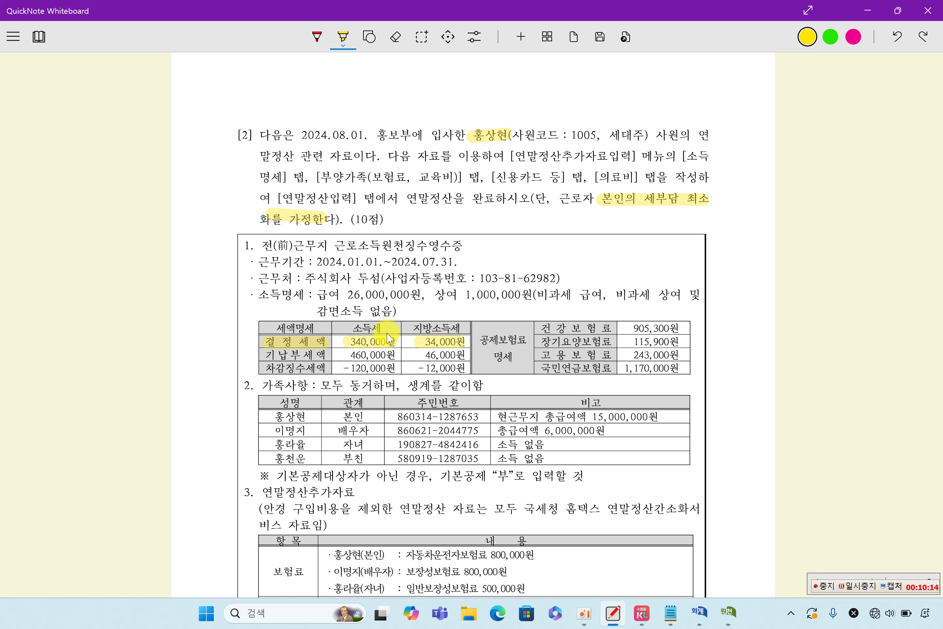
drag(334, 367, 391, 370)
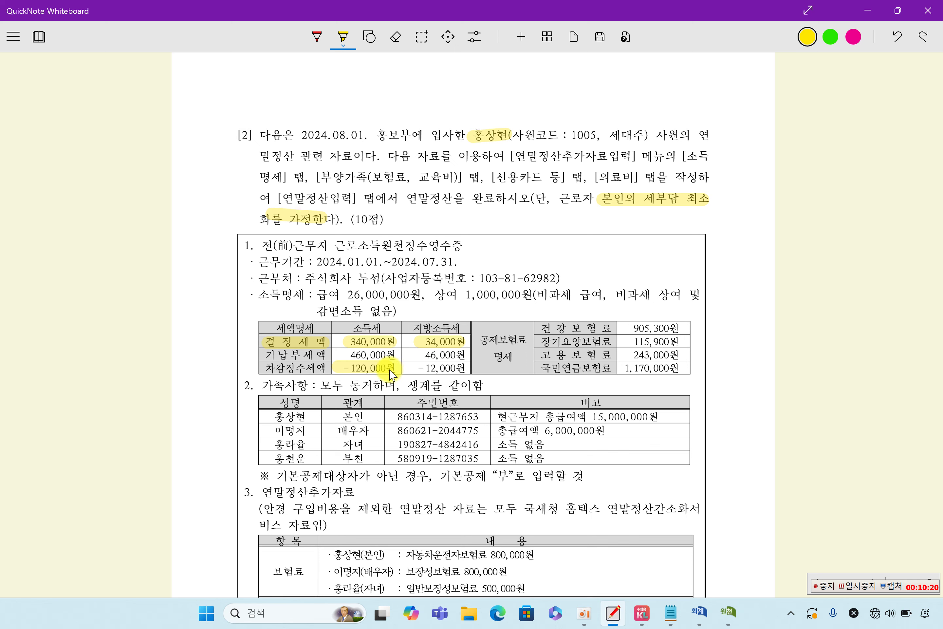
drag(334, 342, 397, 349)
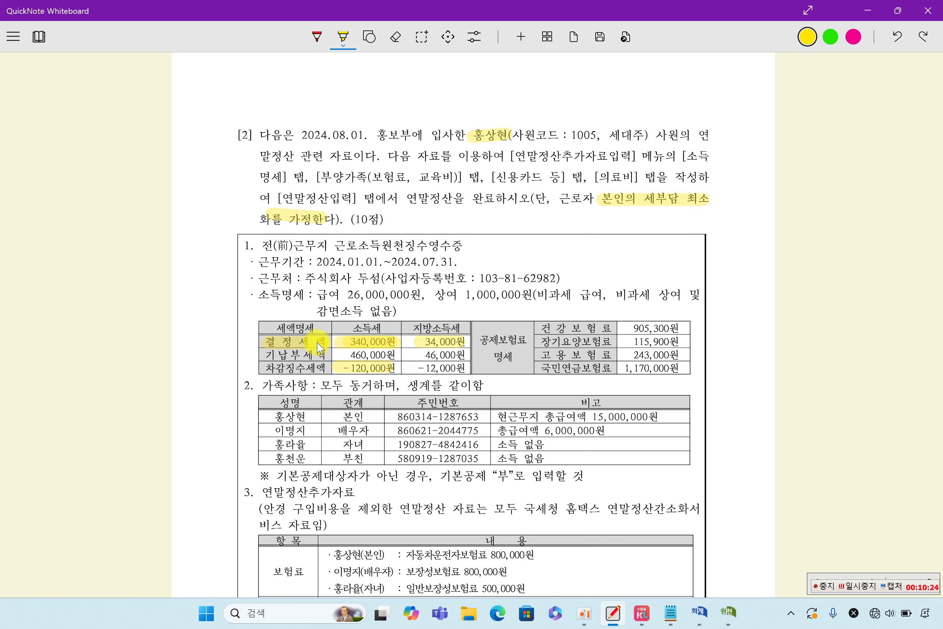
drag(262, 253, 261, 371)
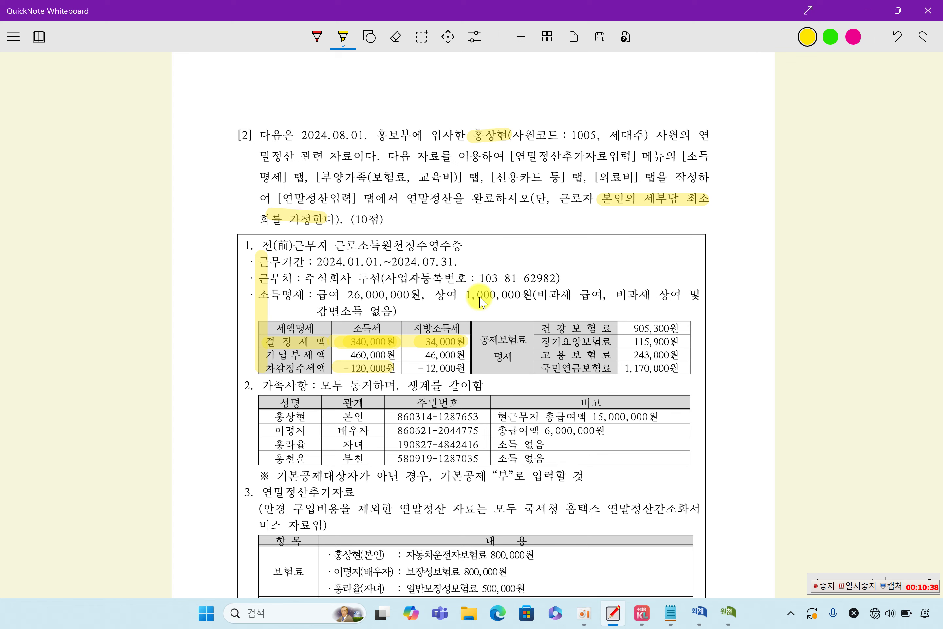
Step: Return to 연말정산추가자료입력 and enter the previous workplace's 기납부세액 as 340,000 for 소득세 and 34,000 for 지방소득세
click(731, 615)
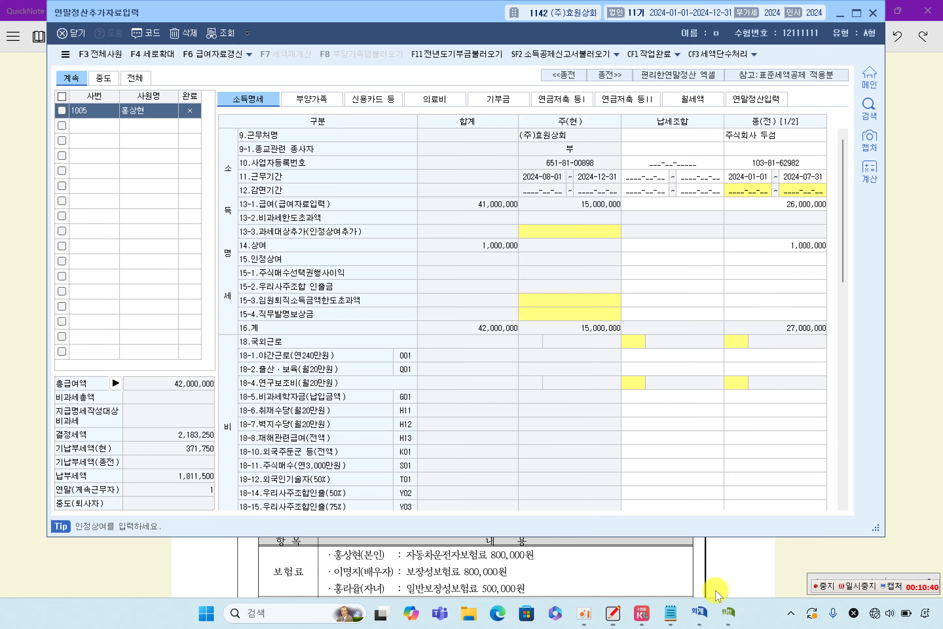
scroll(783, 406, down, 5)
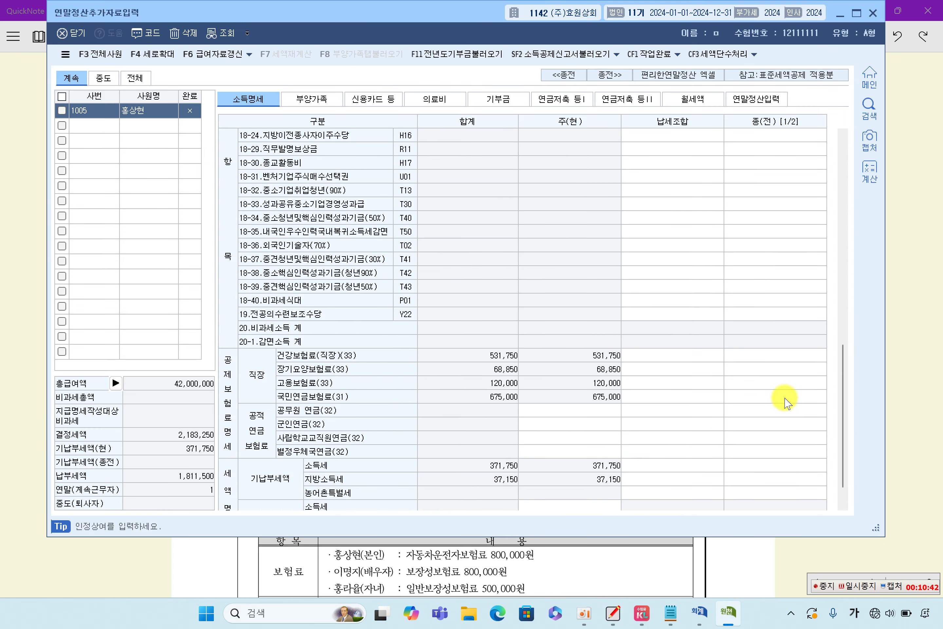
click(773, 355)
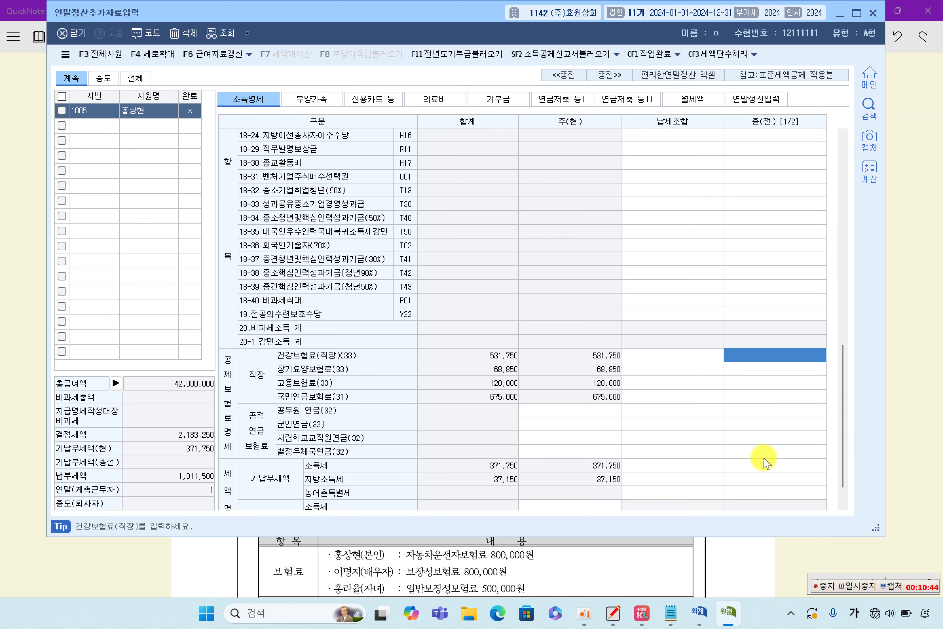
click(755, 465)
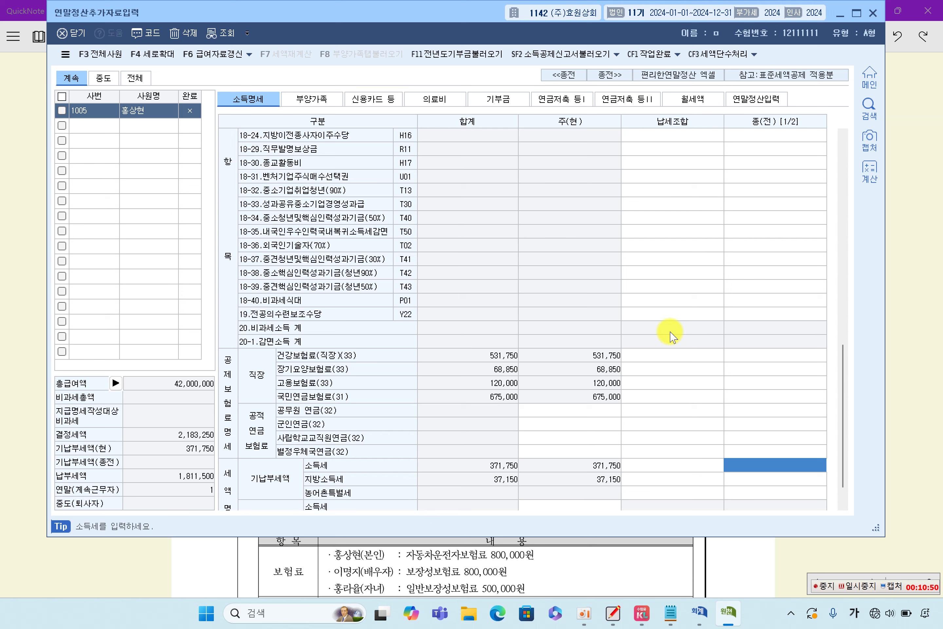
text(340,000)
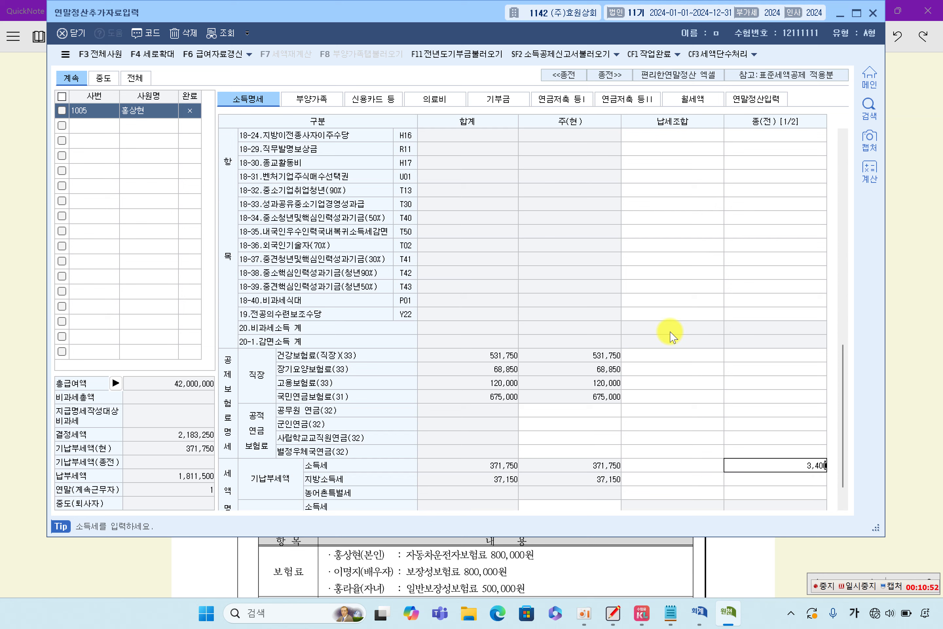
key(Return)
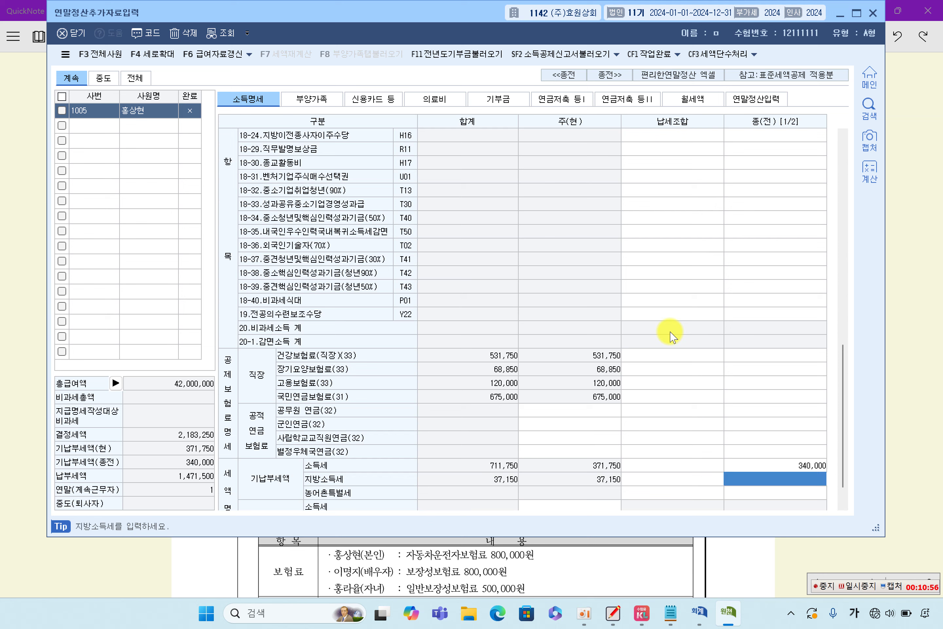
text(3)
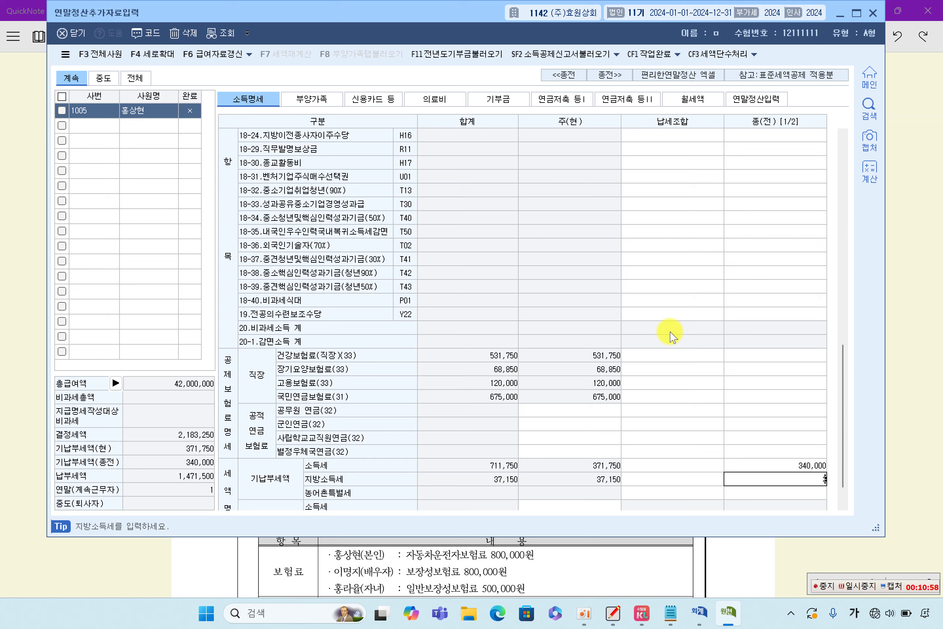
text(4,000)
key(Return)
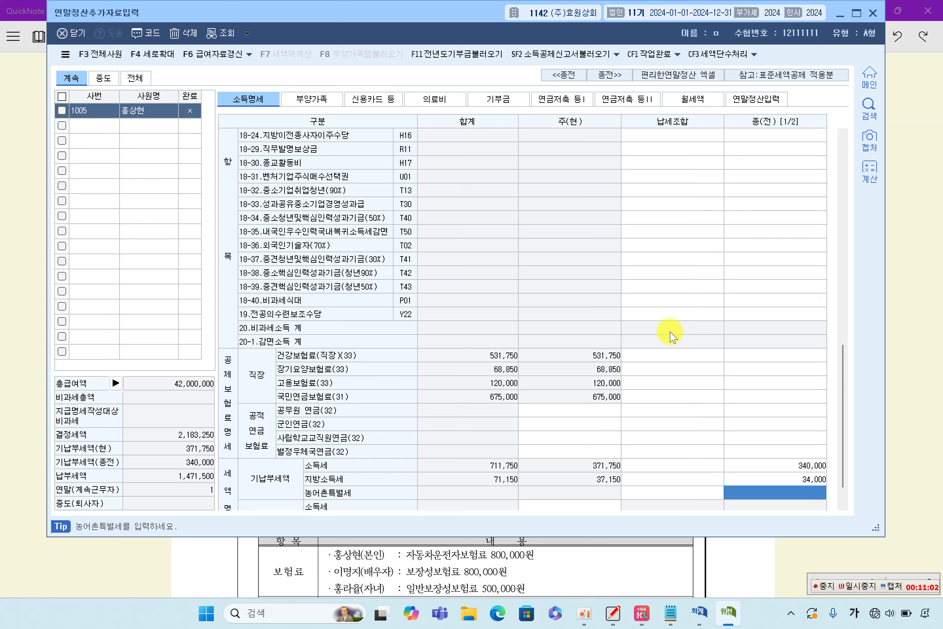
Step: Enter the previous workplace's deducted premiums: 905,300 for 건강보험료(직장) and 115,900 for 장기요양보험료
click(803, 355)
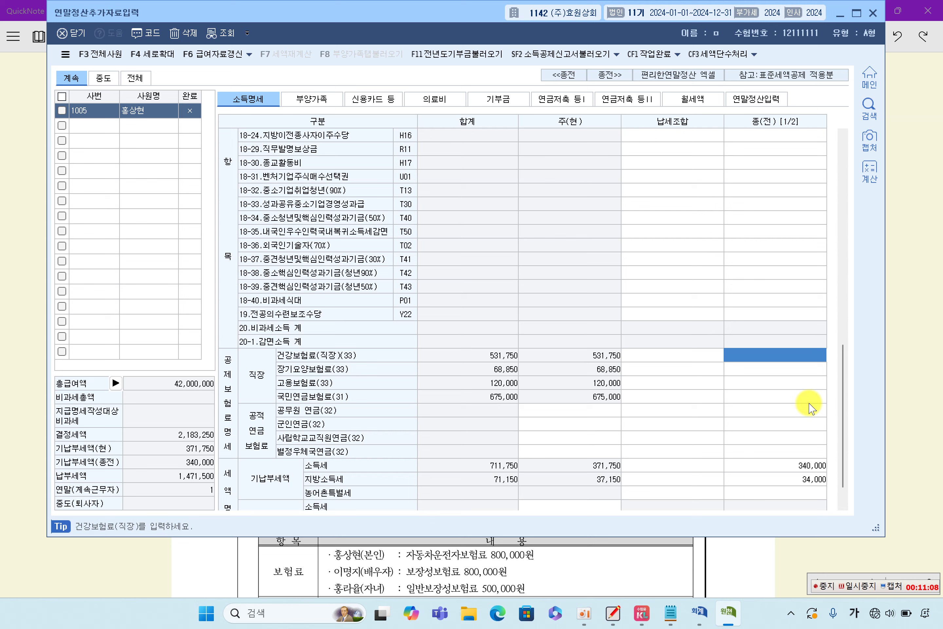
text(605300)
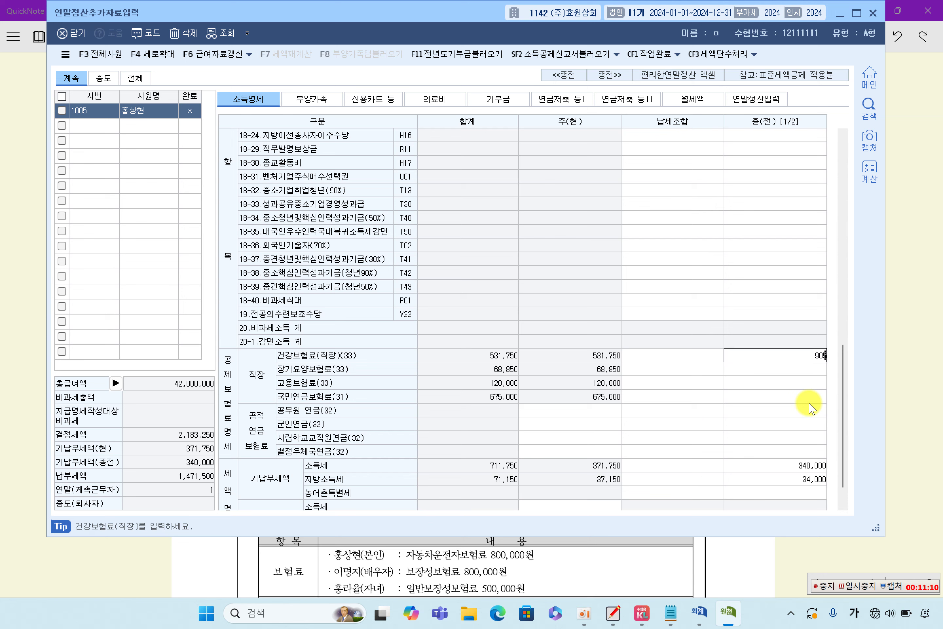
key(Return)
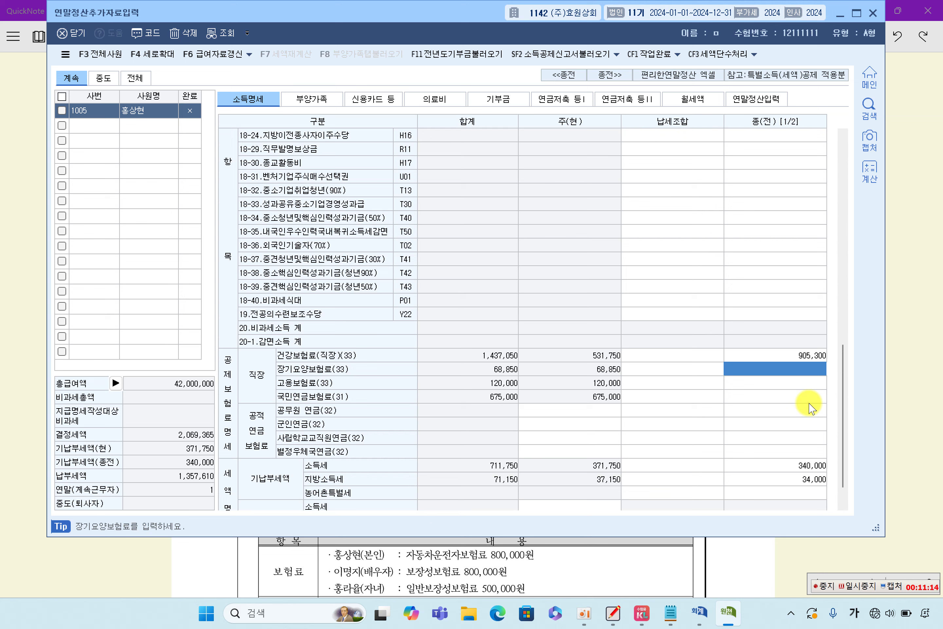
text(1)
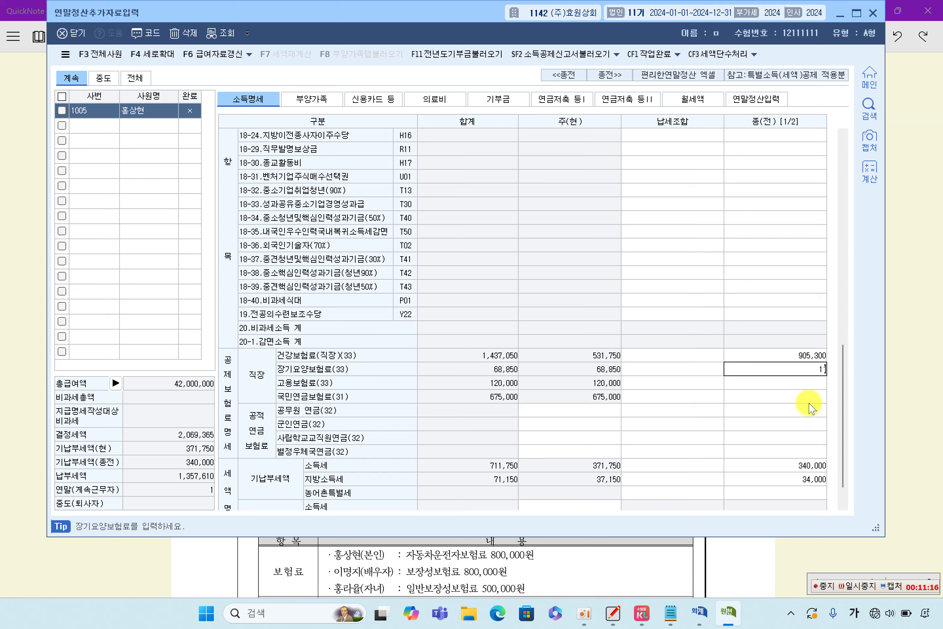
text(15,900)
key(Return)
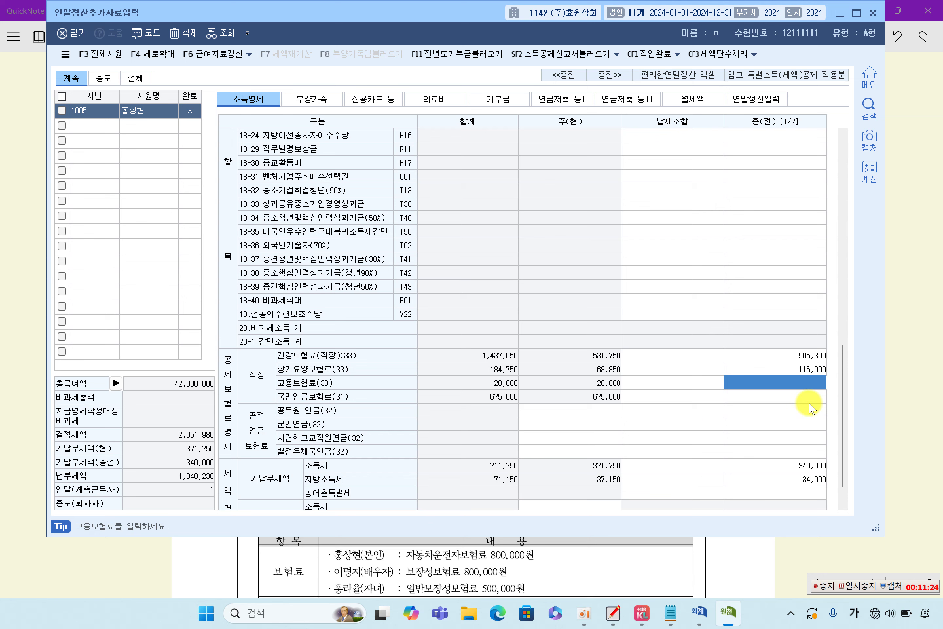
Step: Enter 243,000 for 고용보험료 and 1,170,000 for 국민연금보험료 in the 종(전) column, and check the premium entries
text(2430000)
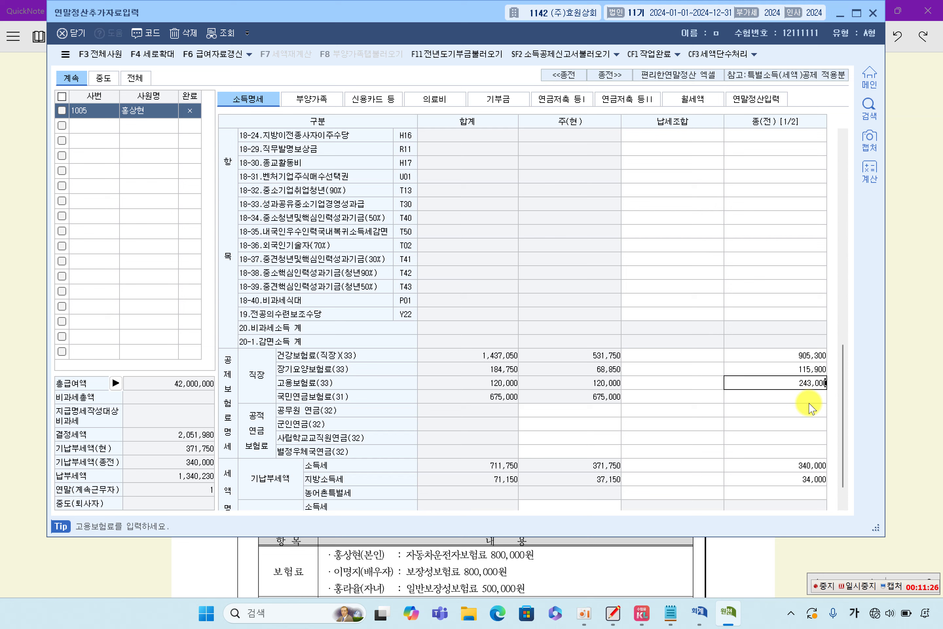
key(Return)
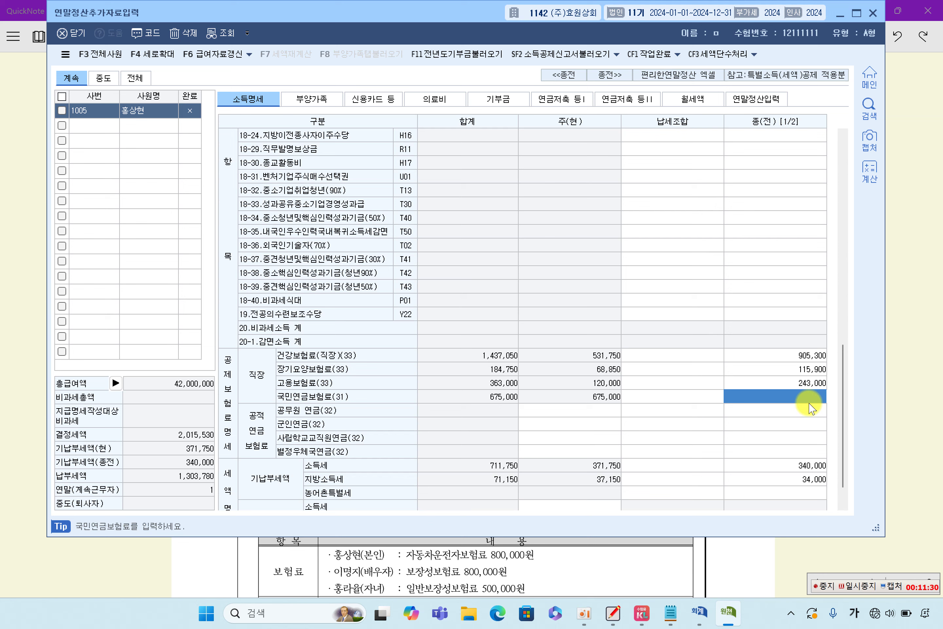
text(1,)
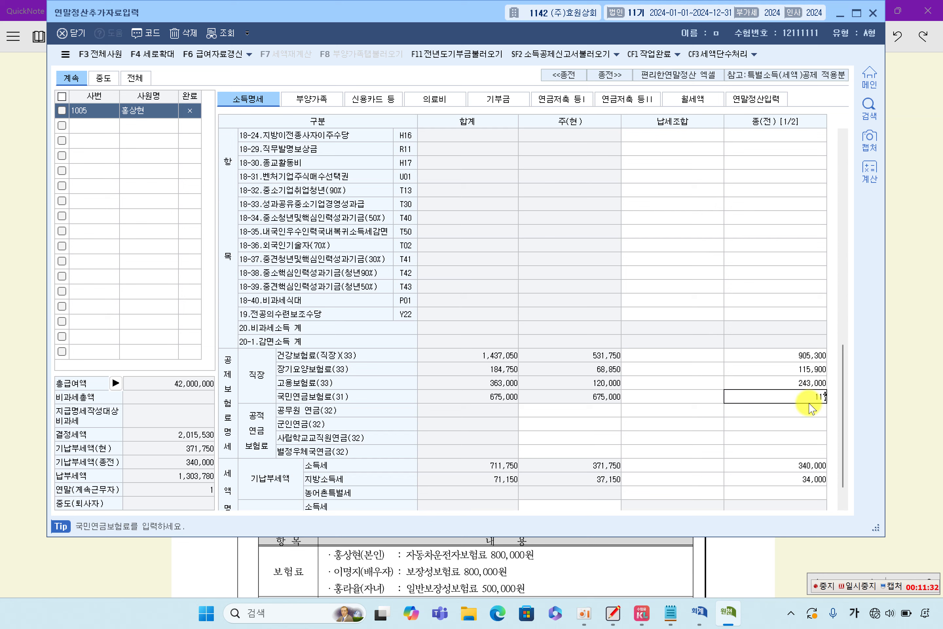
text(170,000)
key(Return)
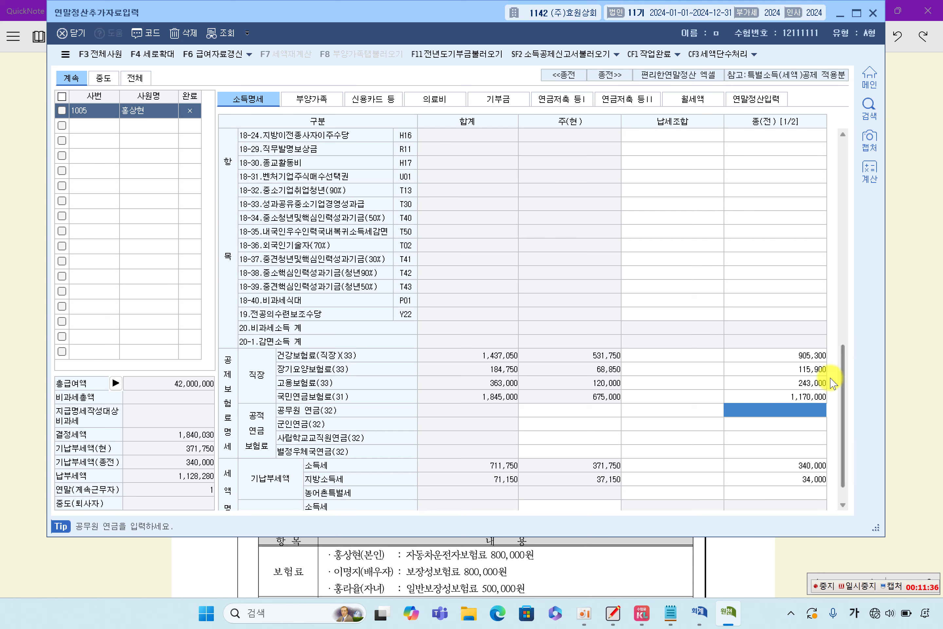
click(806, 382)
click(782, 369)
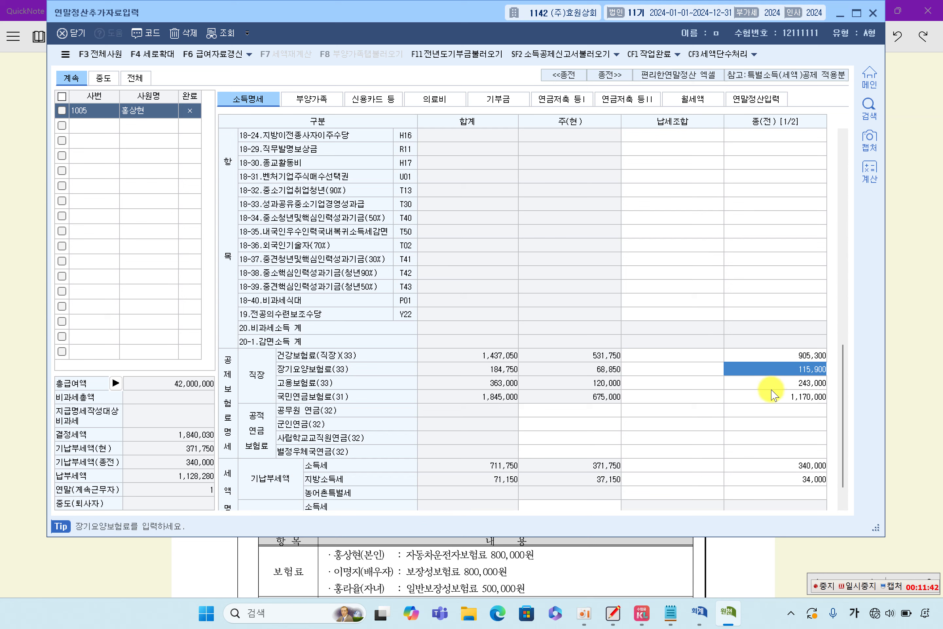
click(776, 385)
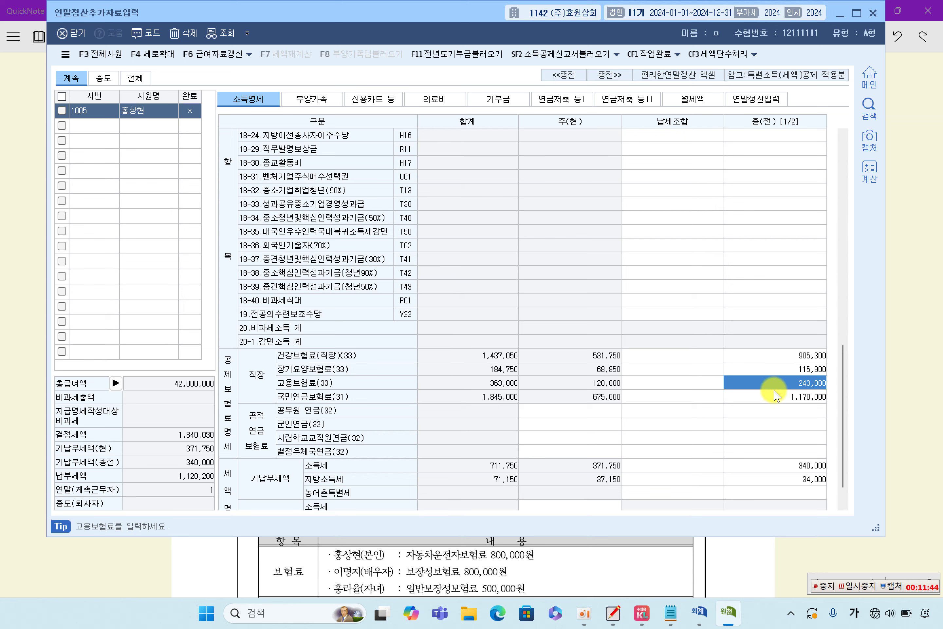
click(775, 394)
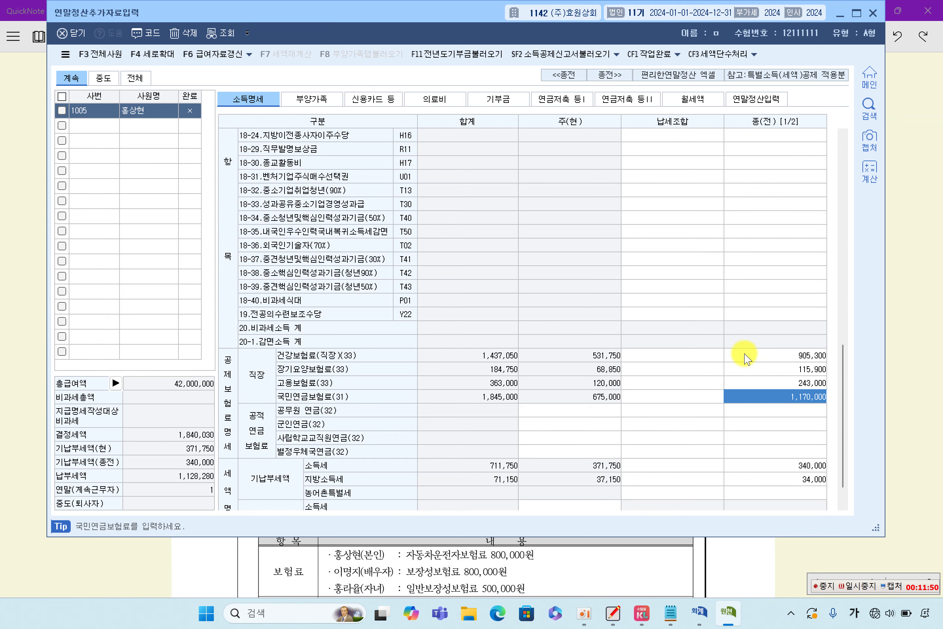
Step: Review the previous workplace's entries in the 종(전) column of 소득명세, from 근무처명, 급여 and 상여 through the premiums and 기납부세액
scroll(695, 311, up, 10)
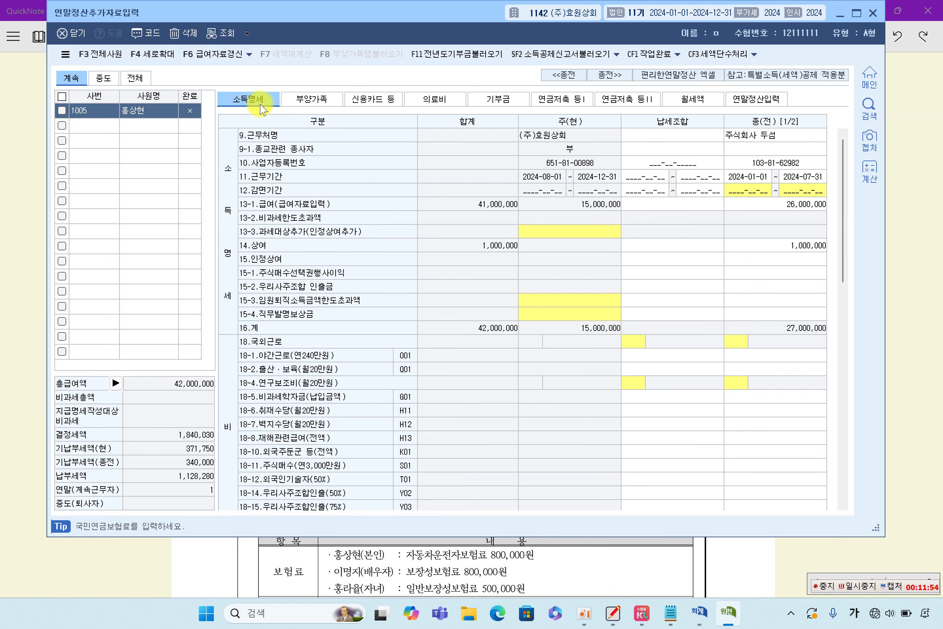
click(778, 139)
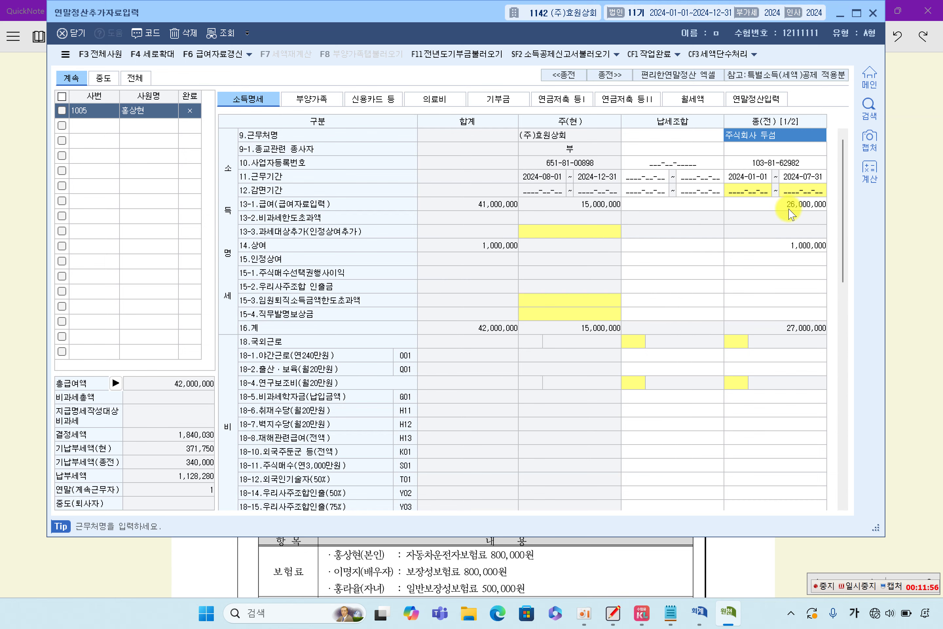
click(799, 204)
click(790, 244)
scroll(787, 306, down, 10)
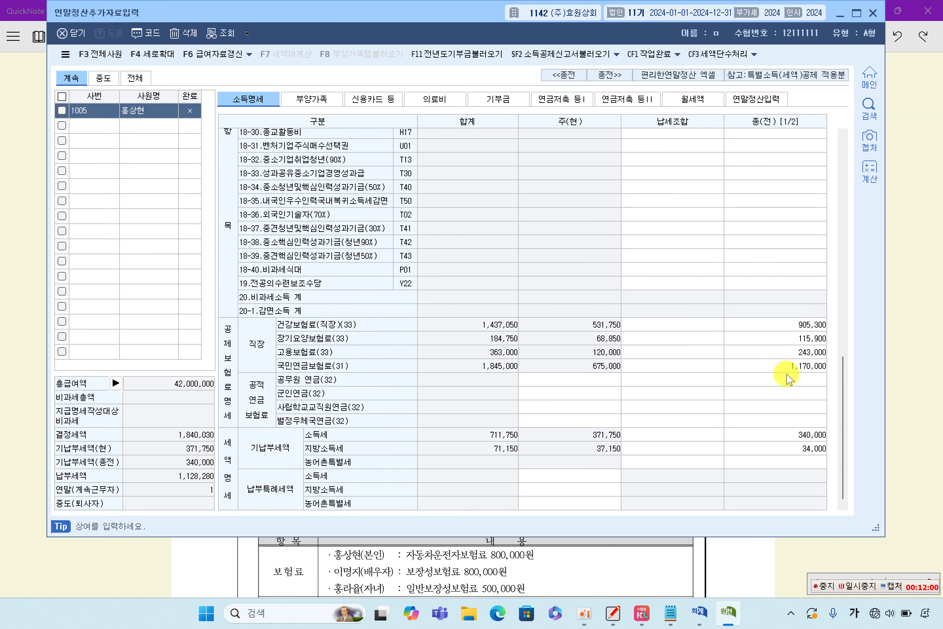
click(799, 435)
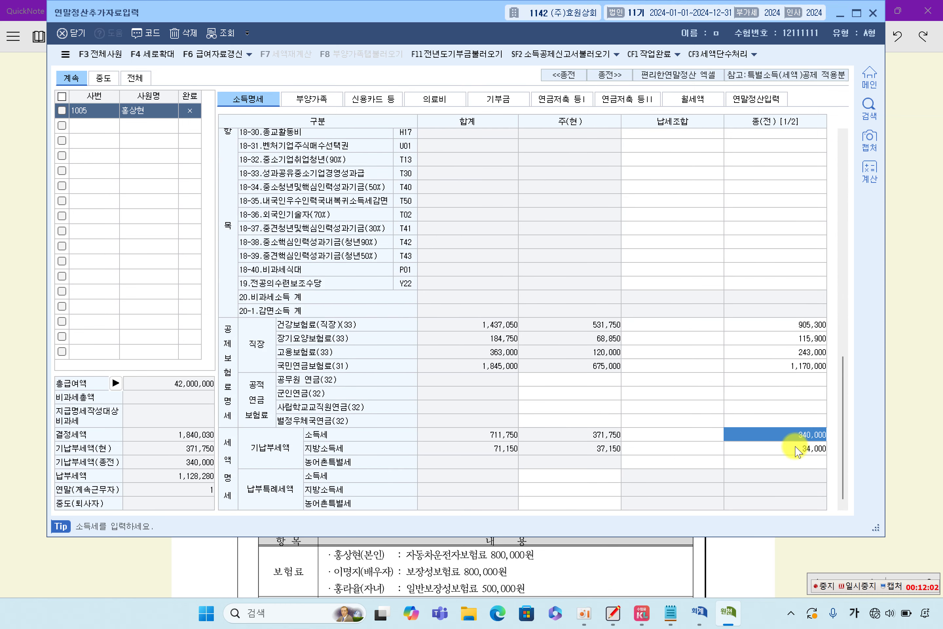
click(796, 447)
click(796, 434)
click(793, 449)
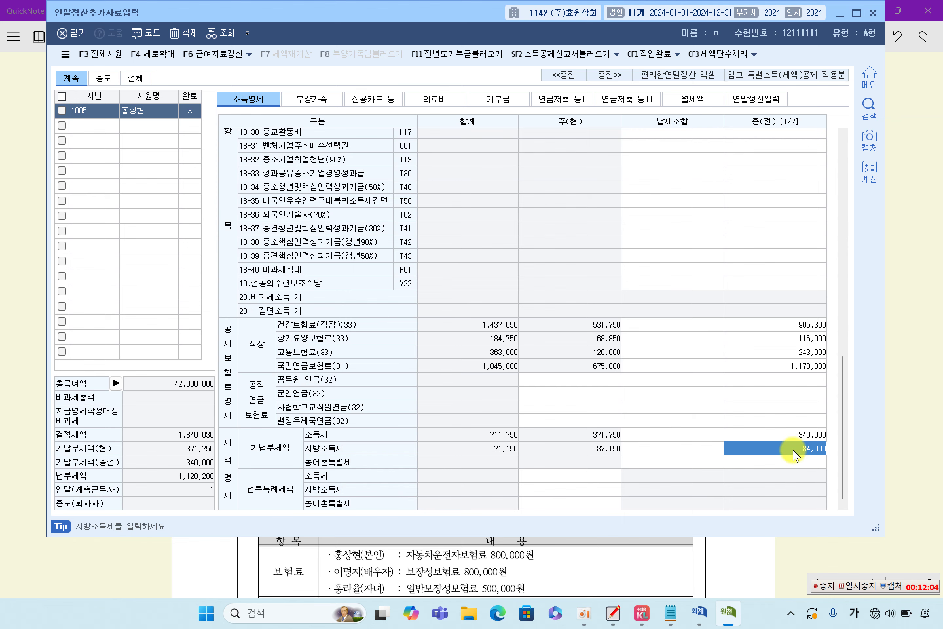
Step: Switch to QuickNote Whiteboard and highlight the section 2 가족사항 heading with its 모두 동거 and 생계를 같이함 wording
click(921, 396)
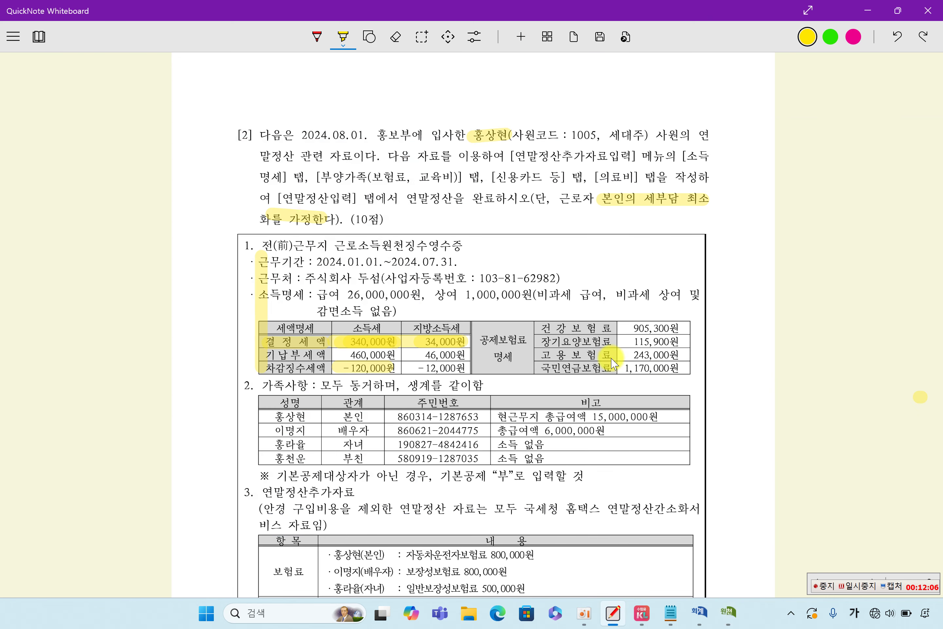
scroll(438, 349, down, 3)
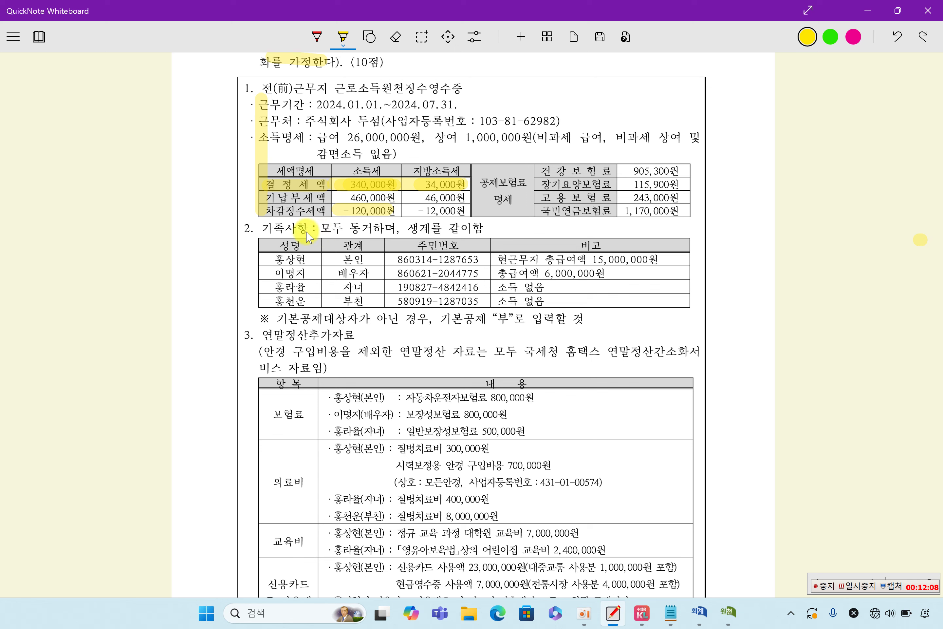
drag(263, 228, 485, 228)
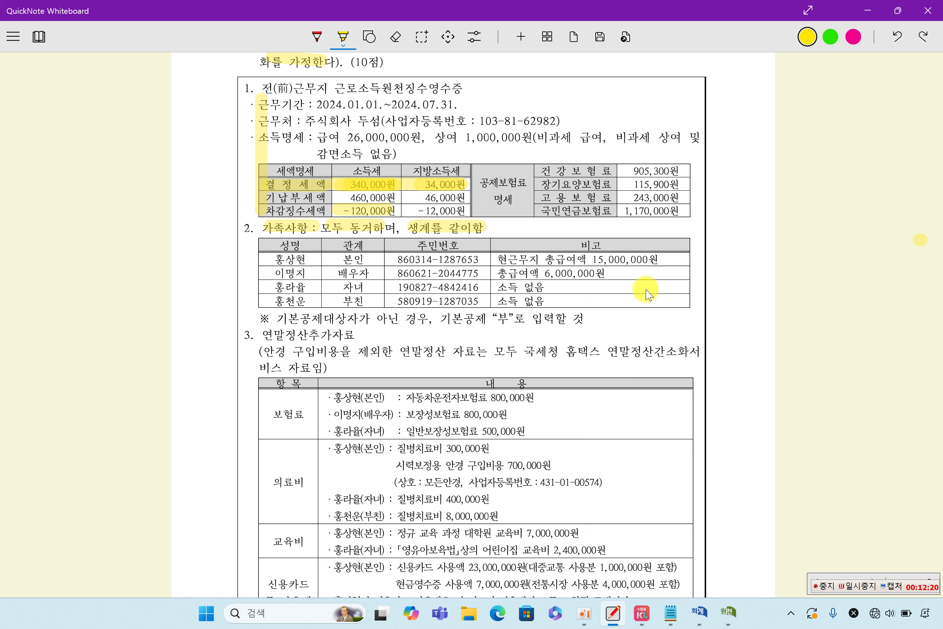
Step: With the red pen, underline the spouse's 6,000,000원, put an X beside 배우자 and an O beside 자녀, and mark the 부친 row
click(317, 37)
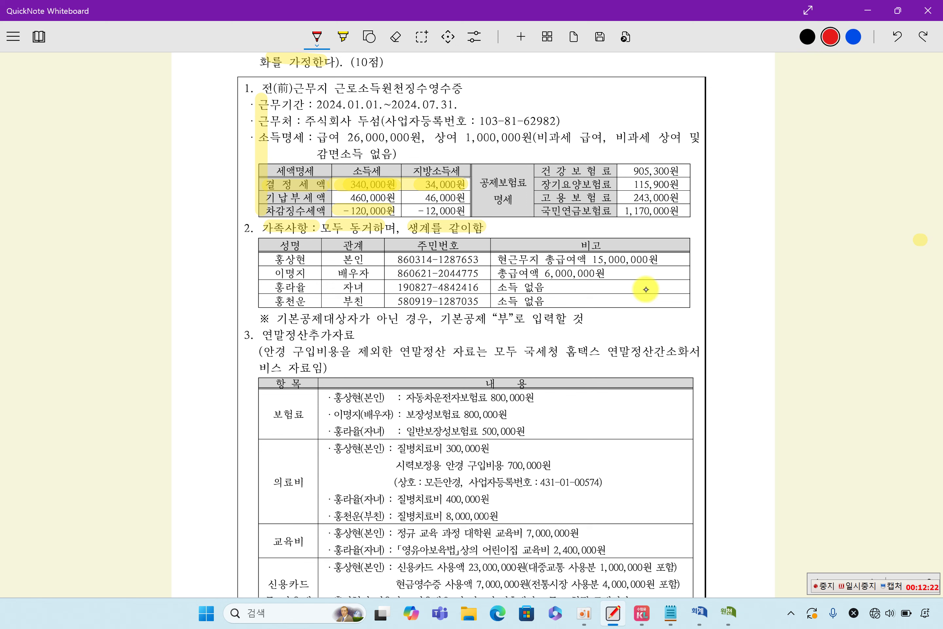
drag(546, 276, 605, 280)
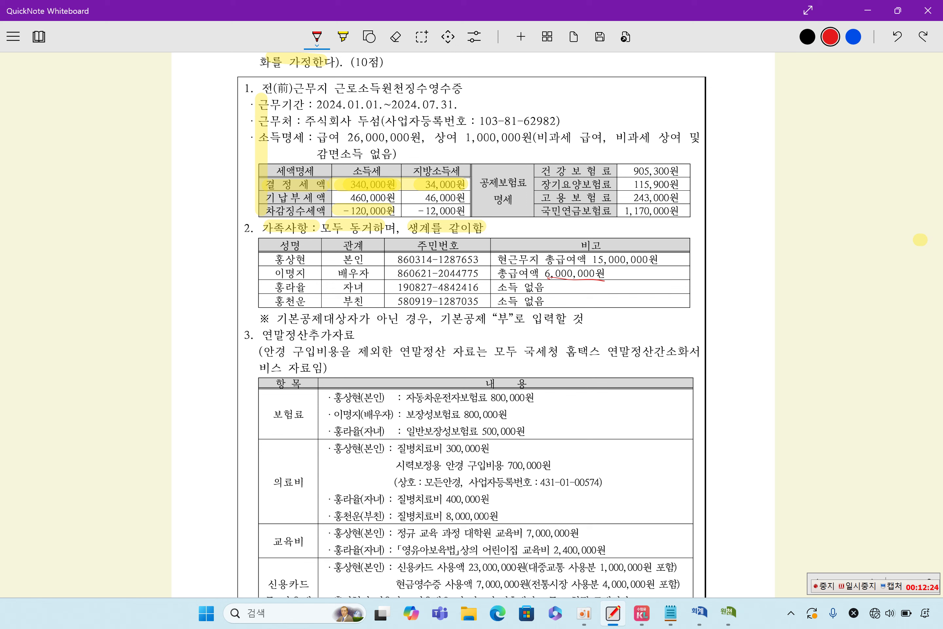
drag(378, 267, 378, 278)
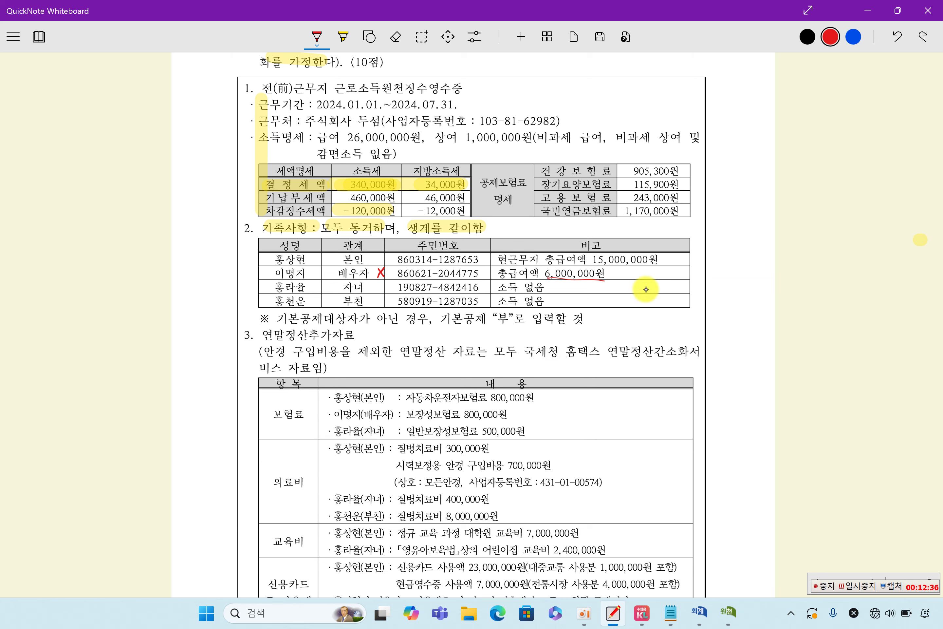
drag(380, 284, 386, 284)
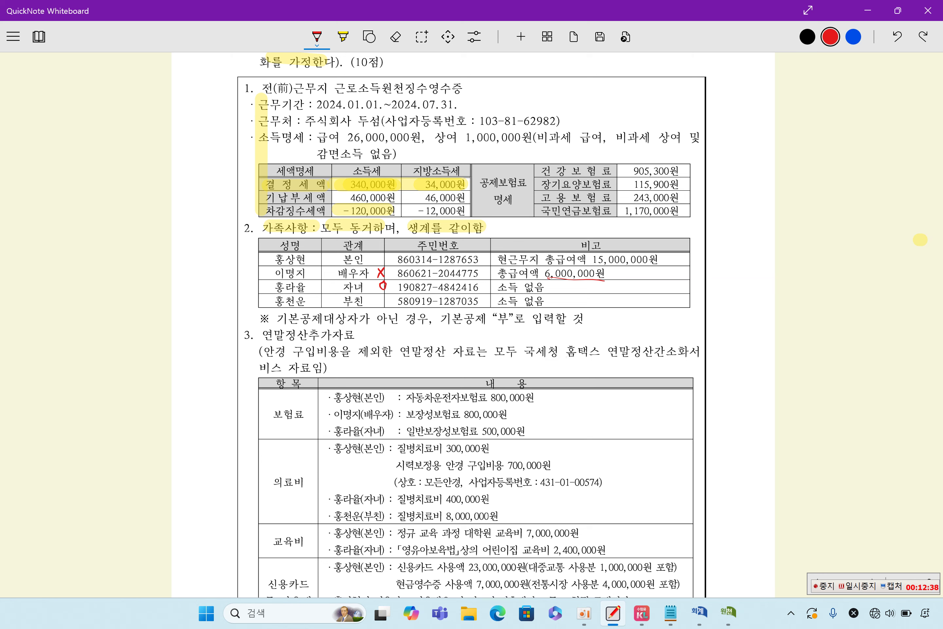
drag(384, 296, 385, 297)
Step: Return to 연말정산추가자료입력 and start a new 부양가족 row with 연말관계 3 (배우자)
click(732, 610)
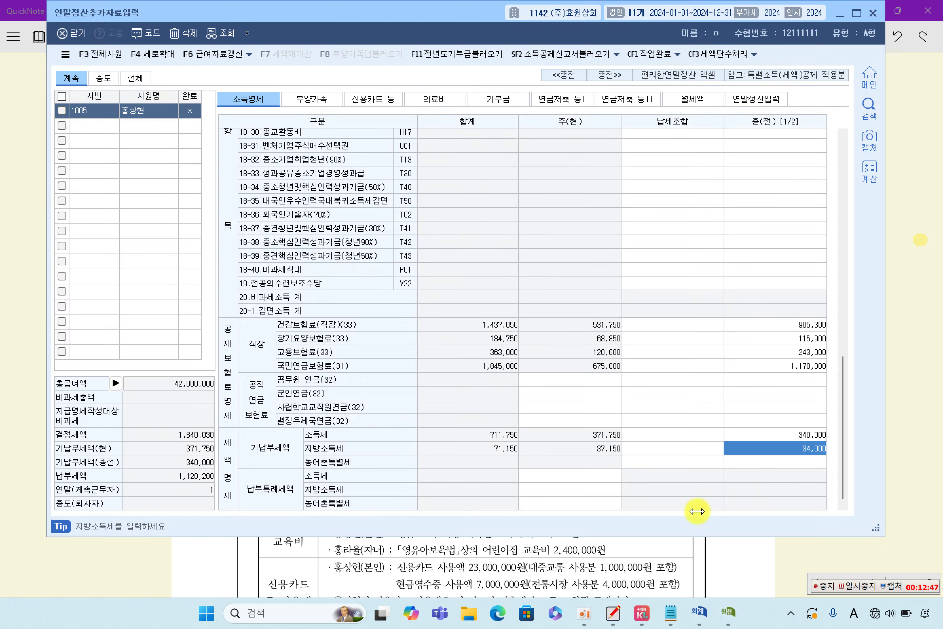
click(320, 99)
click(239, 158)
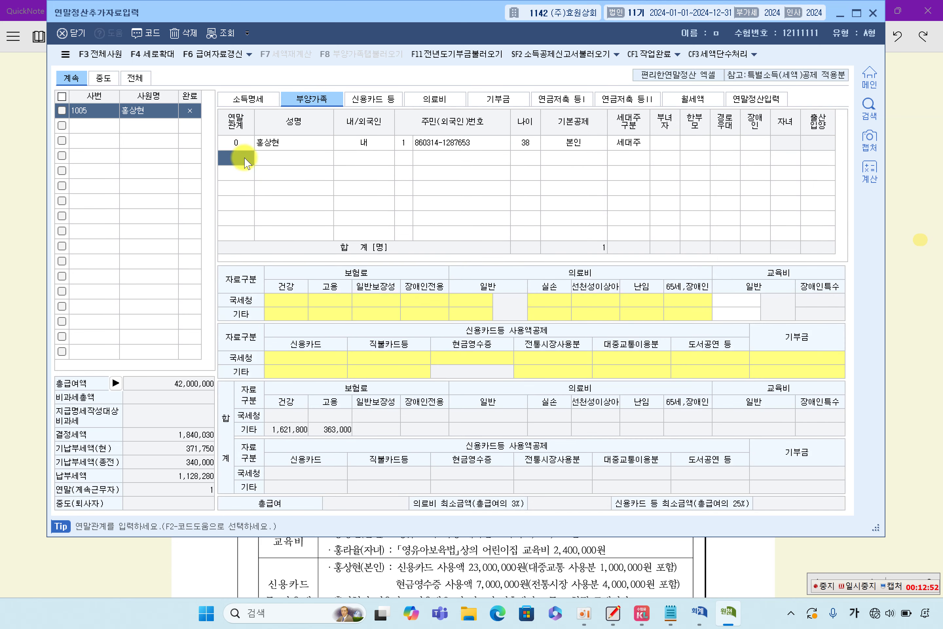
key(F2)
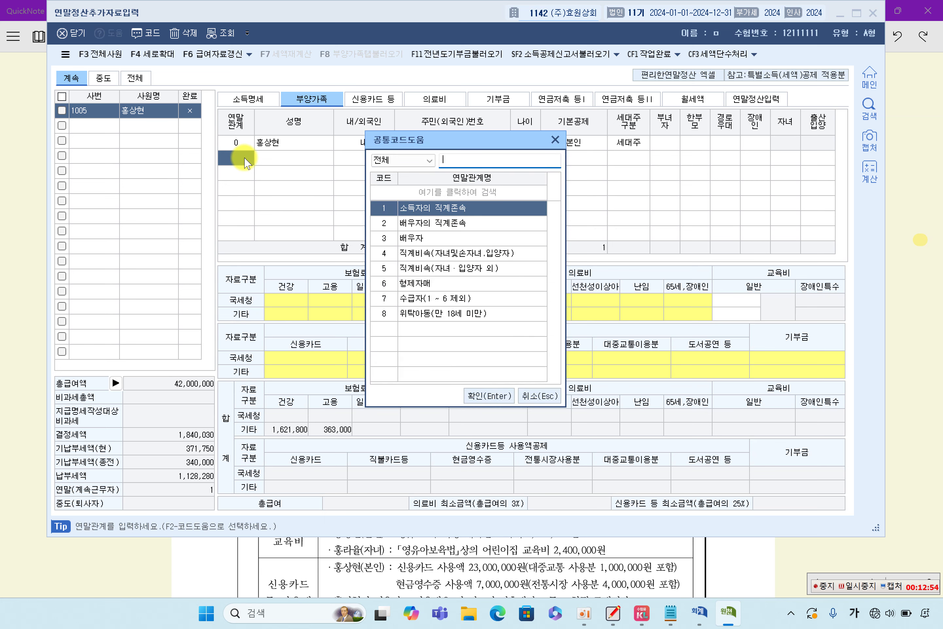
key(Down)
key(Down)
key(Return)
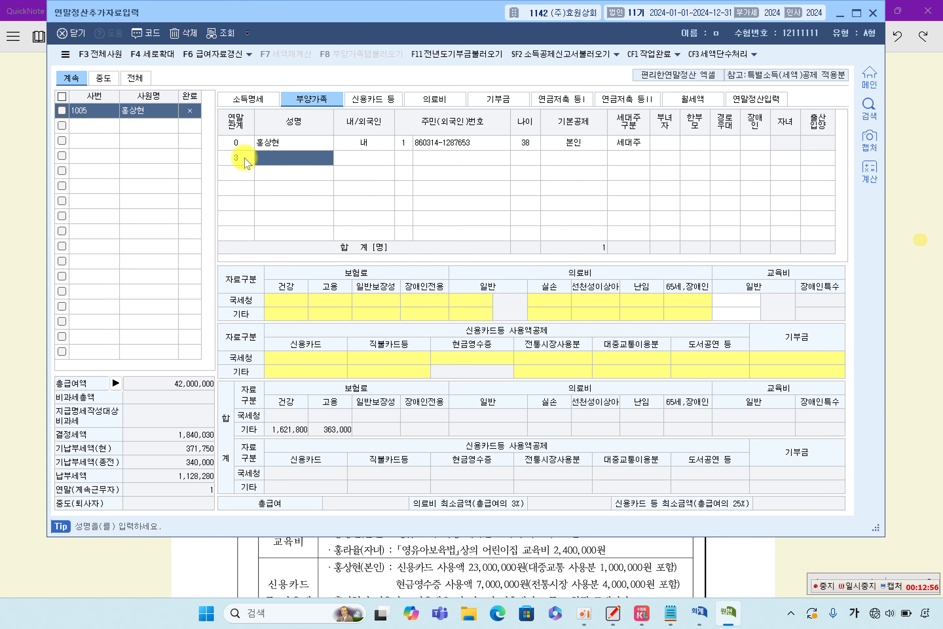
Step: Enter the spouse's name, 내국인 status, 주민구분 1 and resident registration number
text(이)
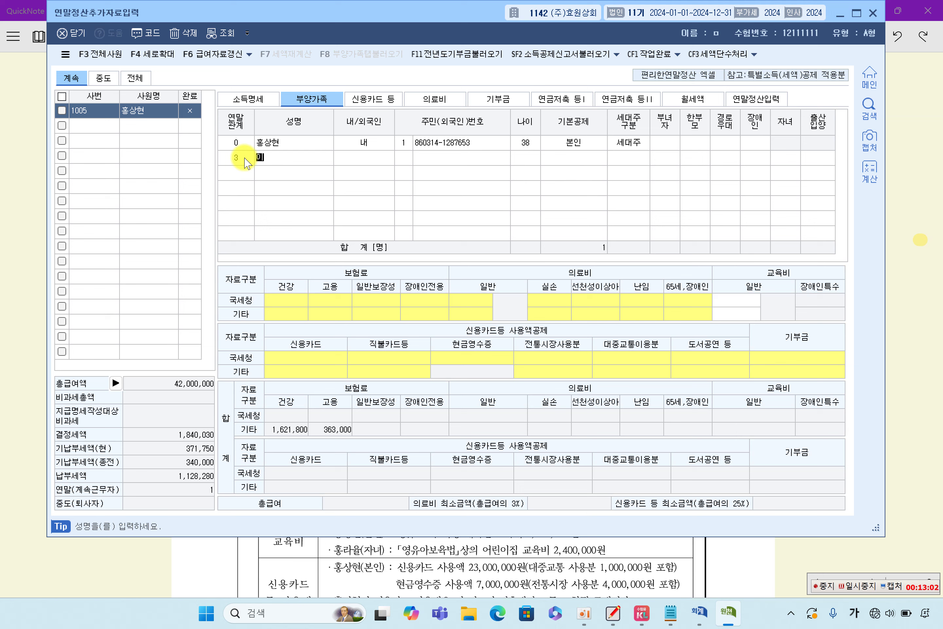
text(명ㅈㅣ)
key(Return)
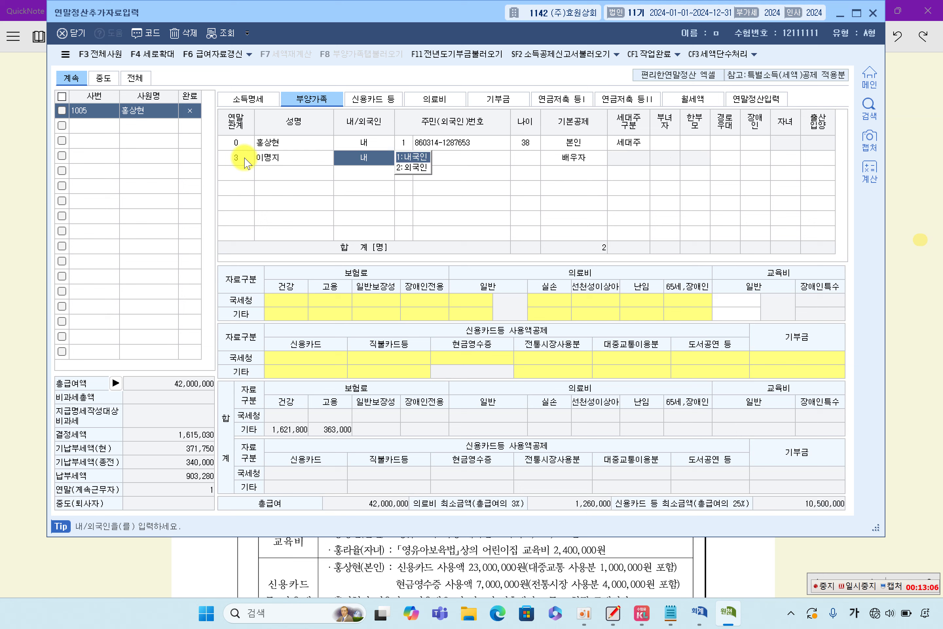
text(1)
key(Return)
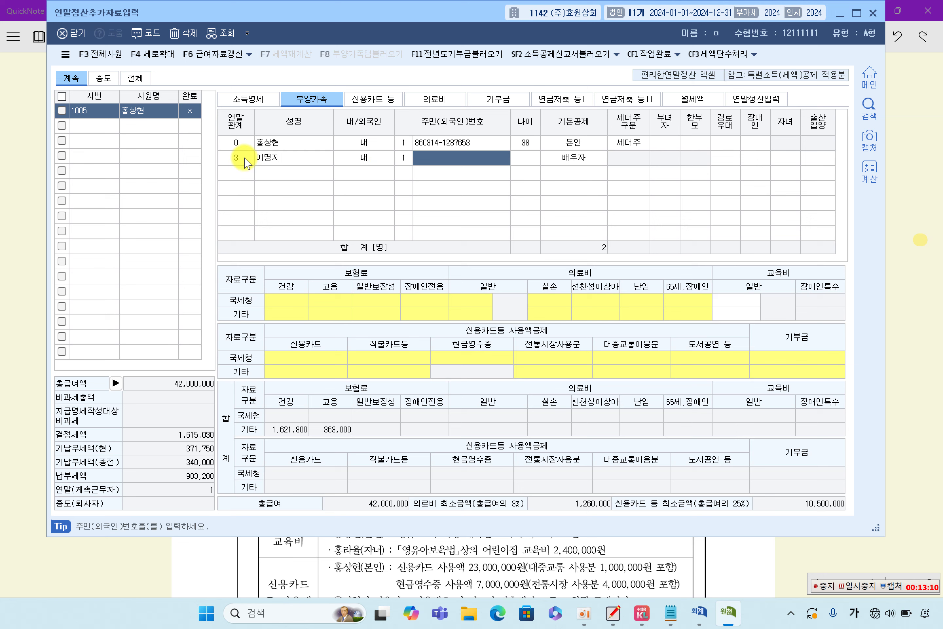
text(860621)
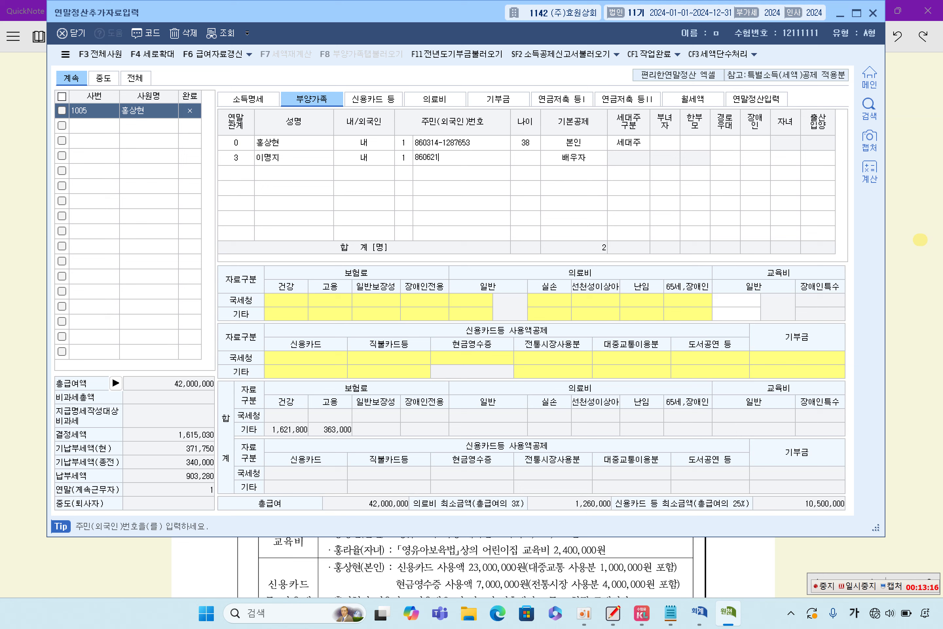
text(-2044775)
key(Return)
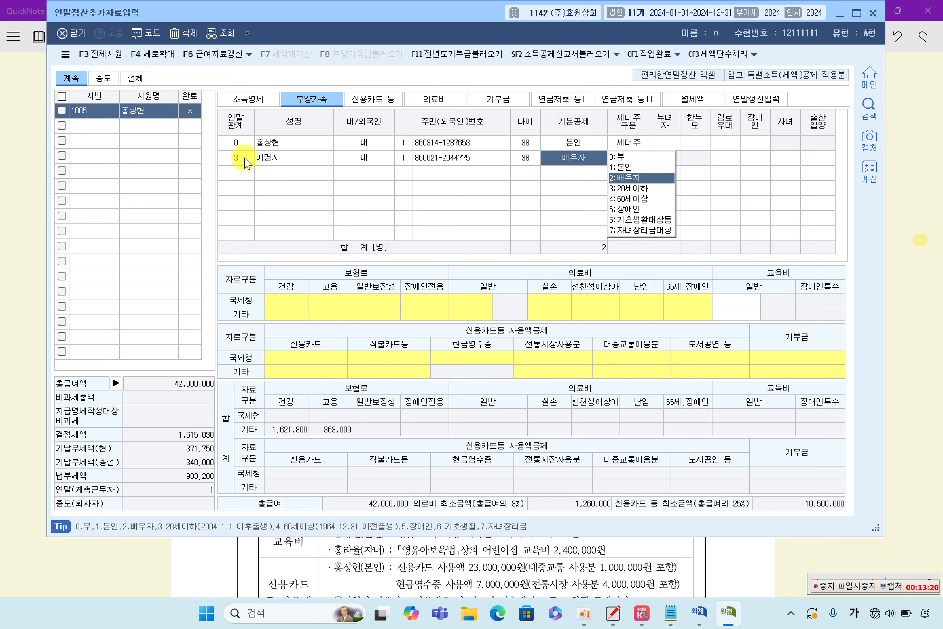
Step: Set the spouse's 기본공제 to 부
key(Return)
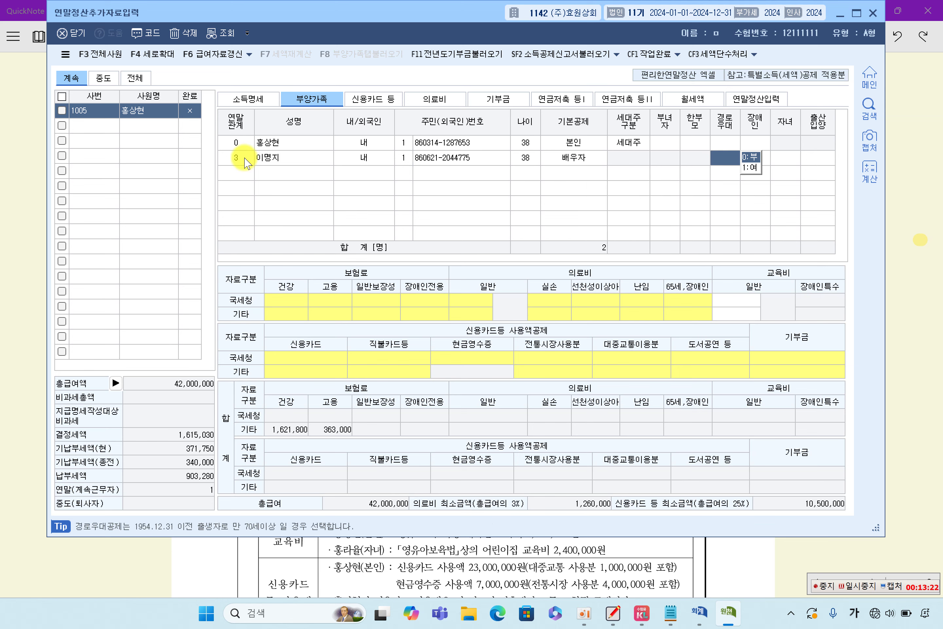
key(Left)
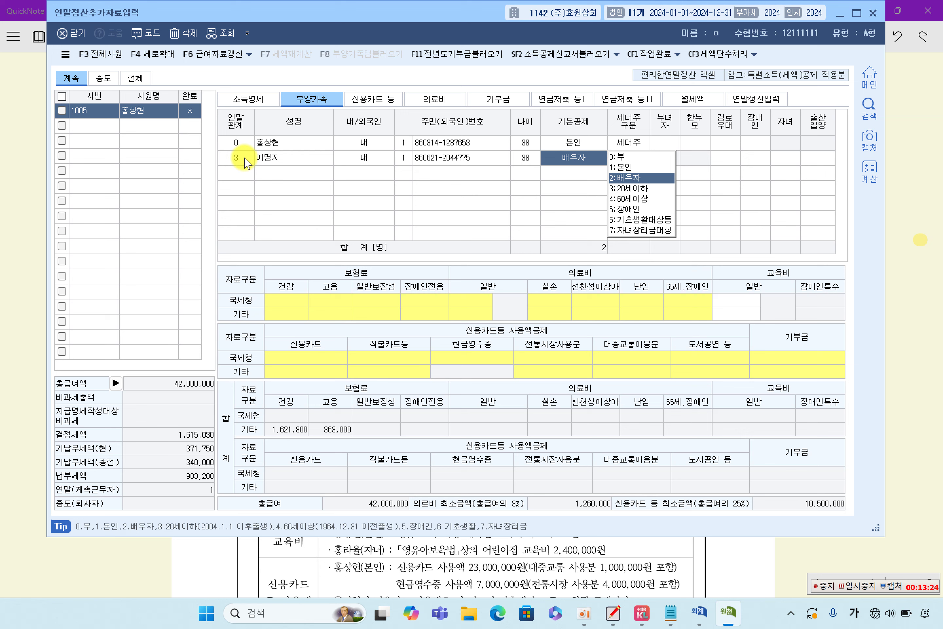
click(631, 157)
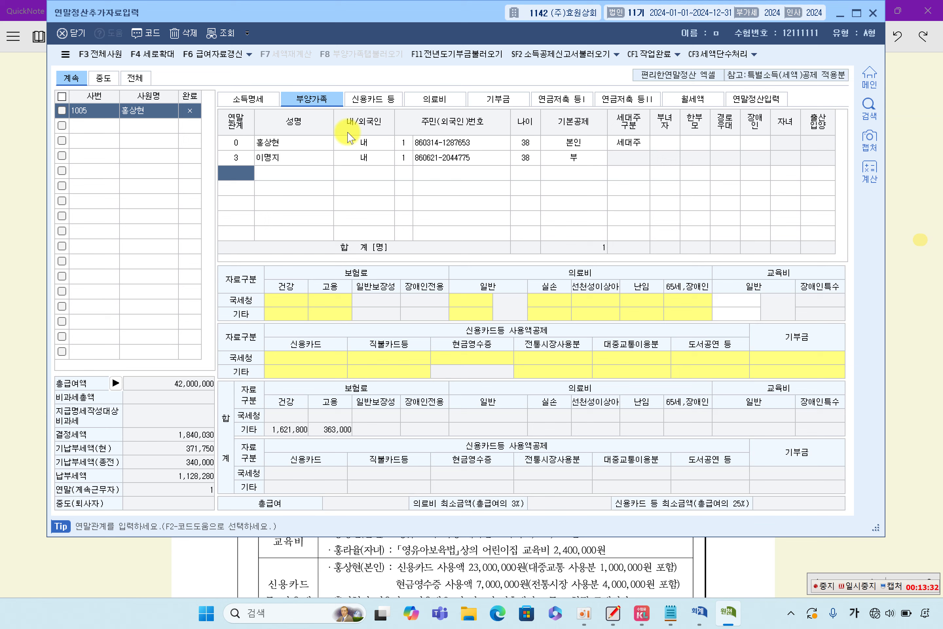
Step: Add a 부양가족 row with 연말관계 4 (직계비속(자녀및손자녀,입양자)), entering the child's name, 내국인 status and 주민구분 1
key(F2)
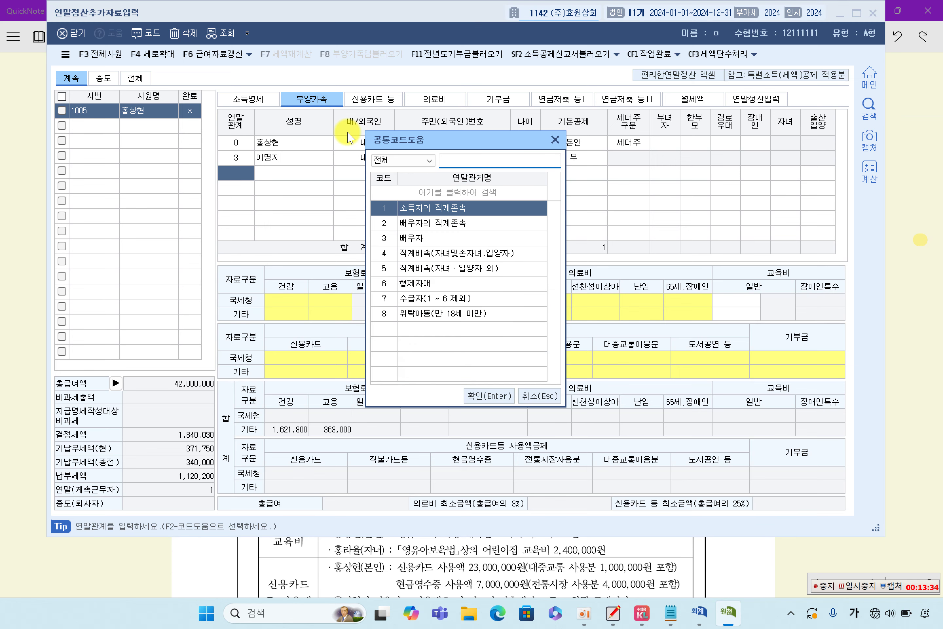
double_click(438, 252)
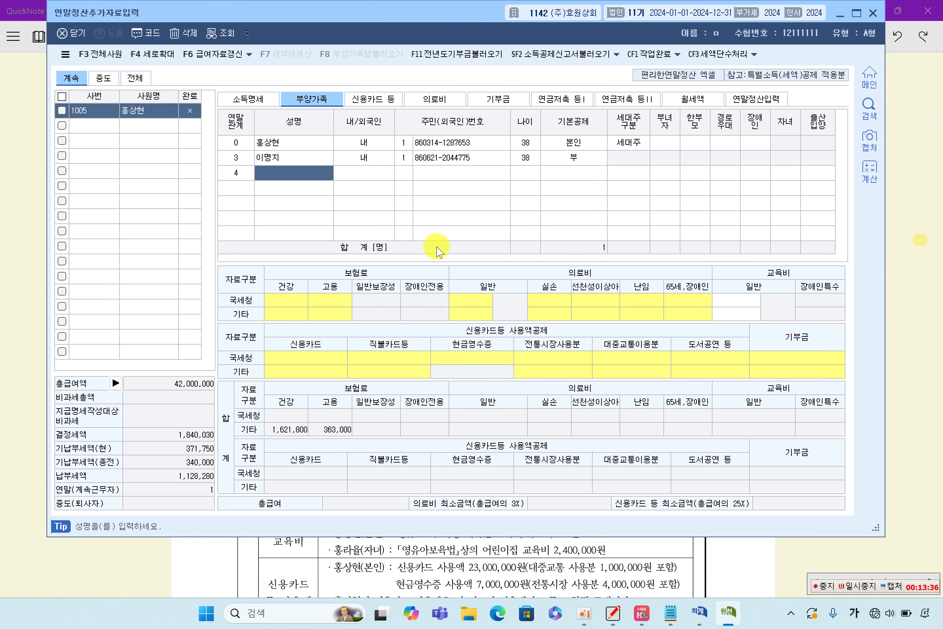
text(홍ㄹ)
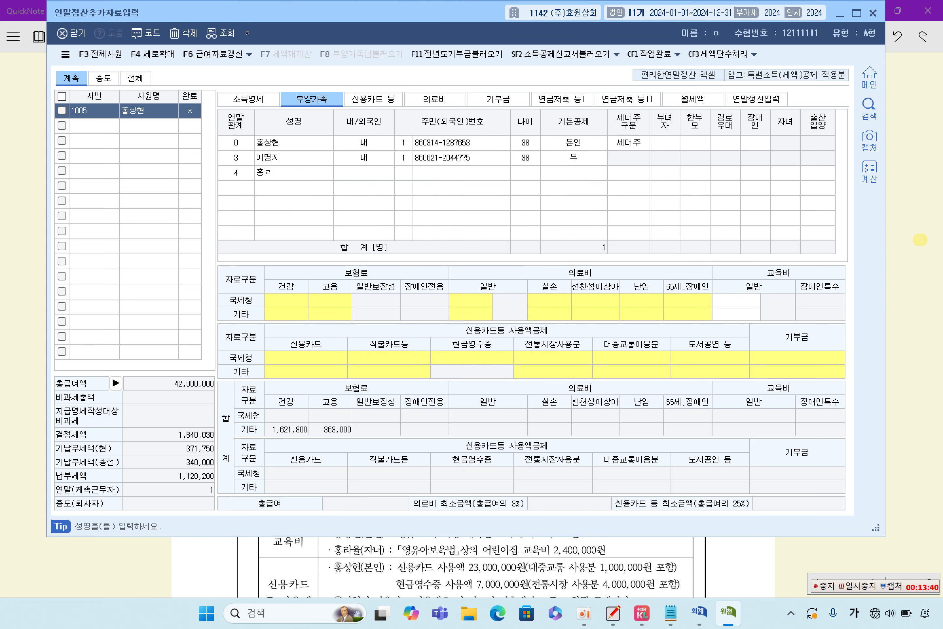
text(ㅏㅇㅠㄹ)
key(Return)
key(Return)
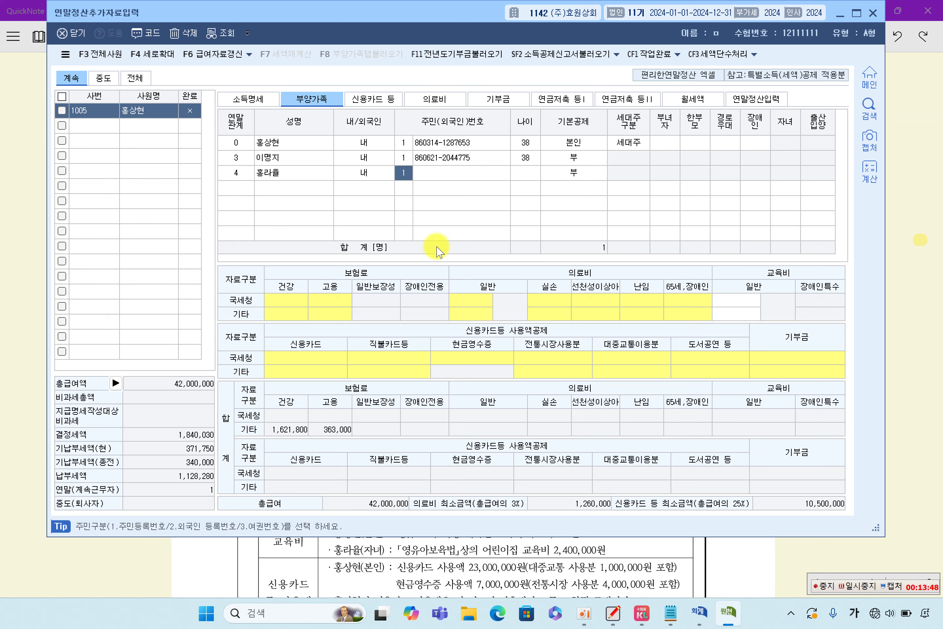
key(Return)
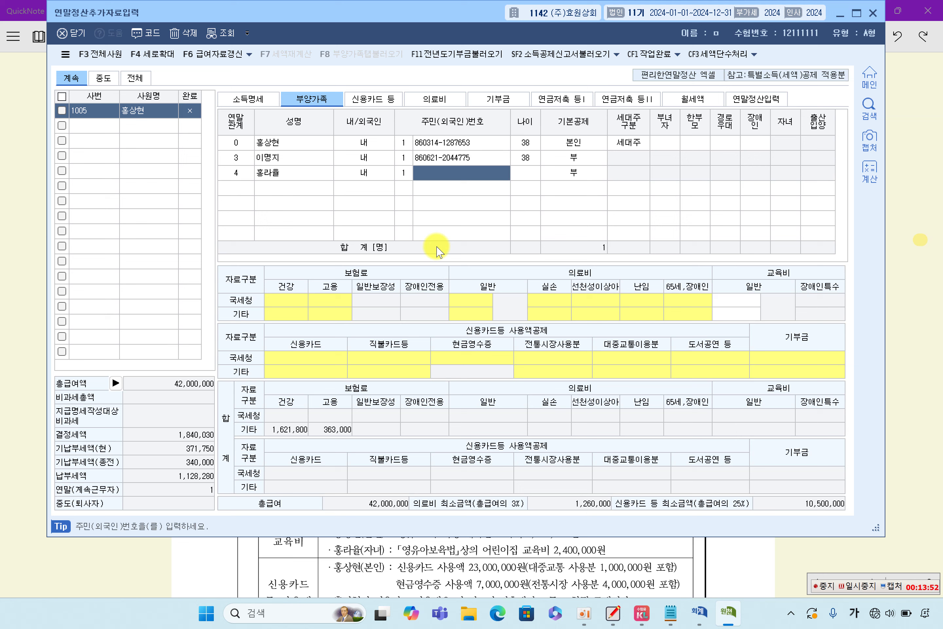
Step: Enter the child's resident registration number and complete the row with 기본공제 20세이하, leaving 경로우대 and 장애인 unclaimed
text(1908)
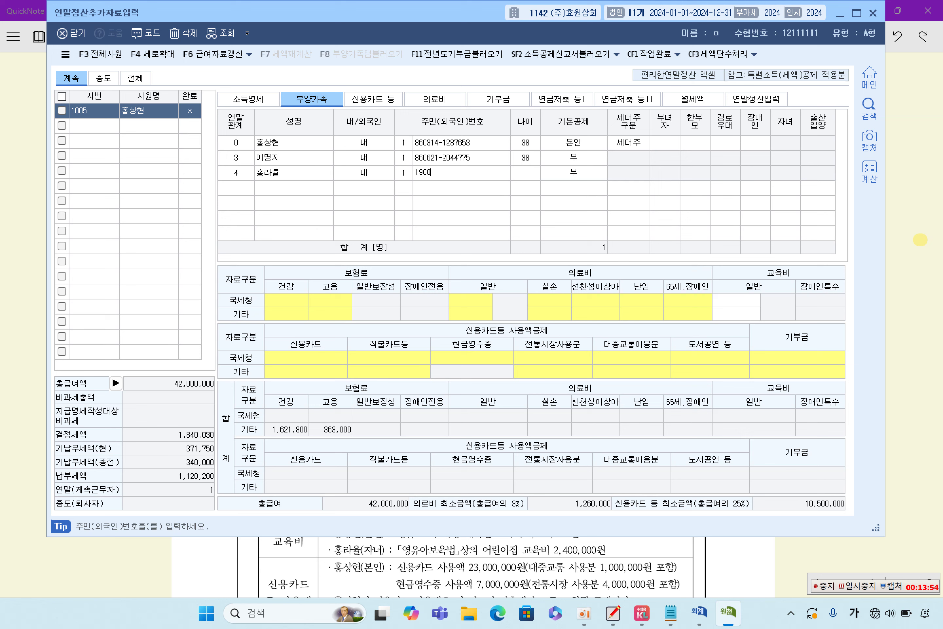
text(27-)
text(4)
text(84241)
text(6)
key(Return)
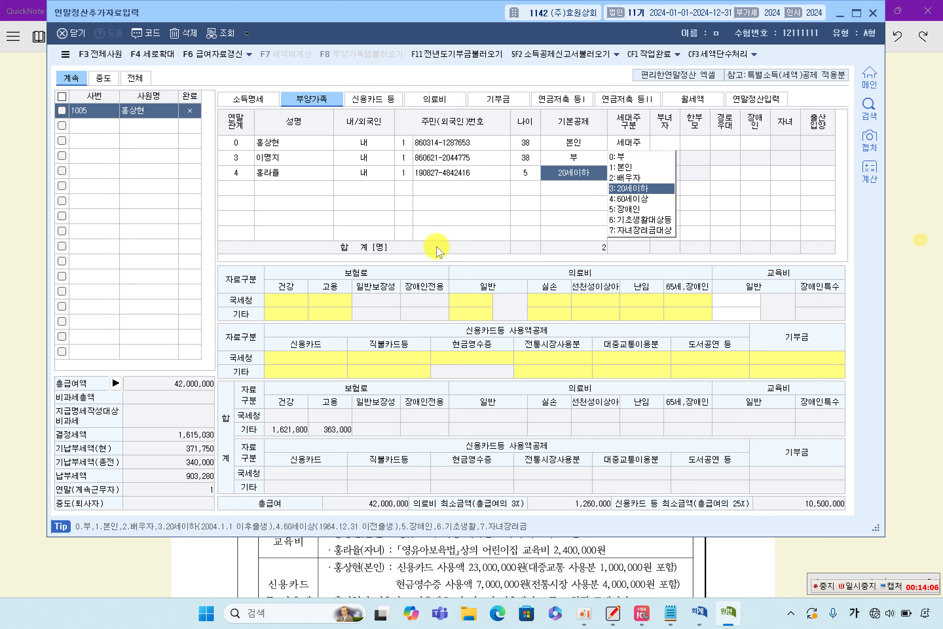
key(Return)
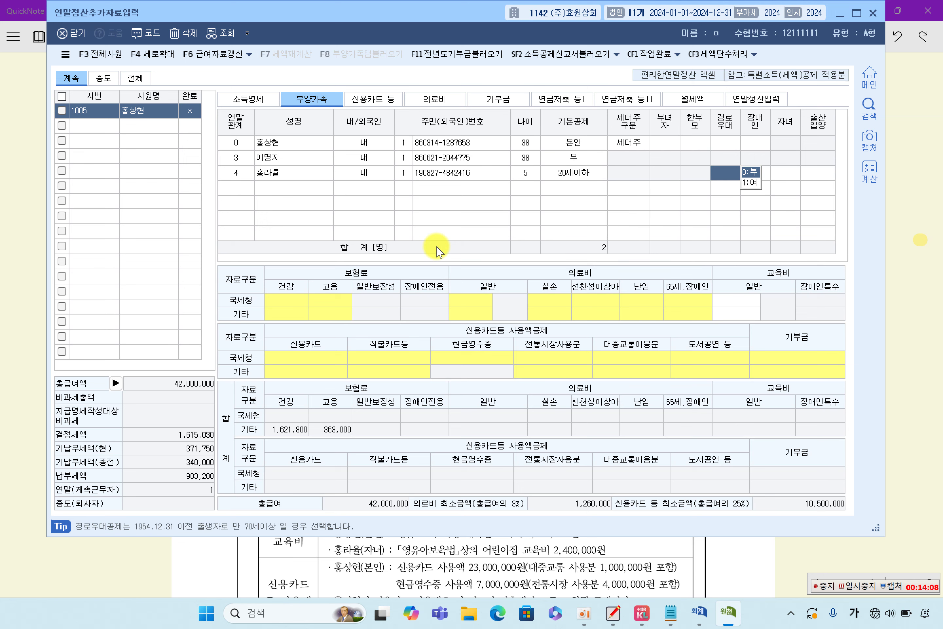
key(Return)
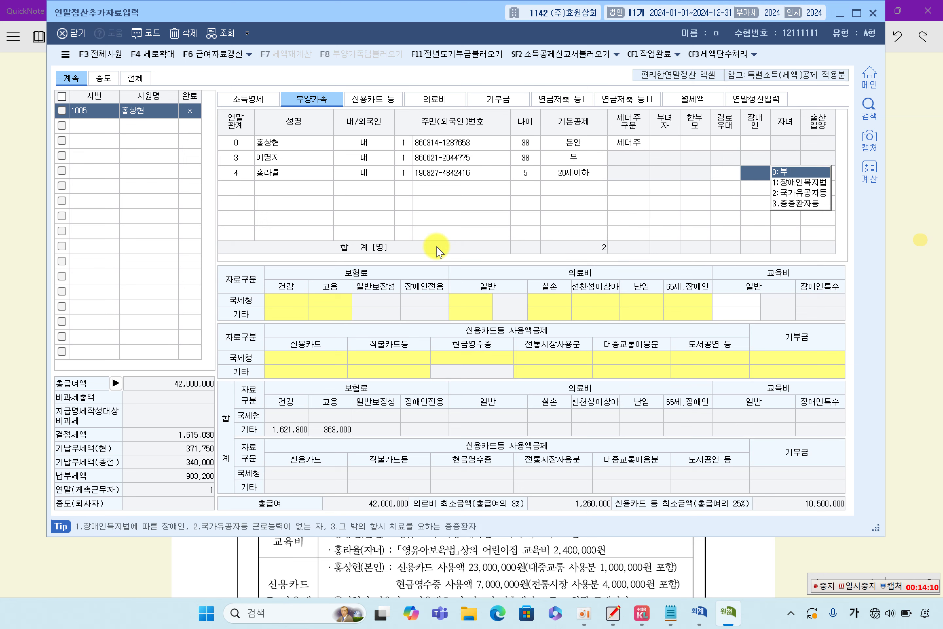
key(Return)
key(Return)
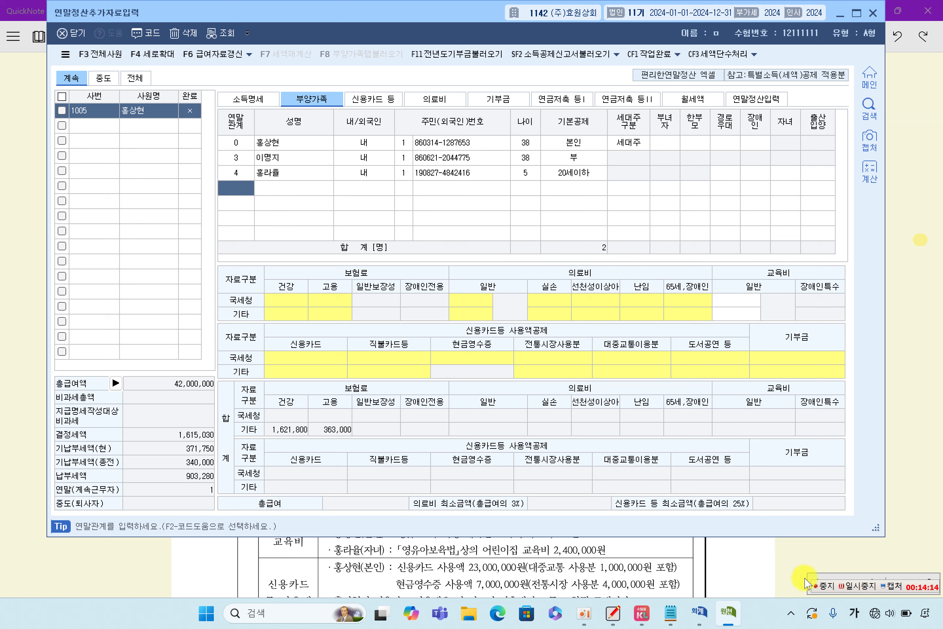
click(859, 586)
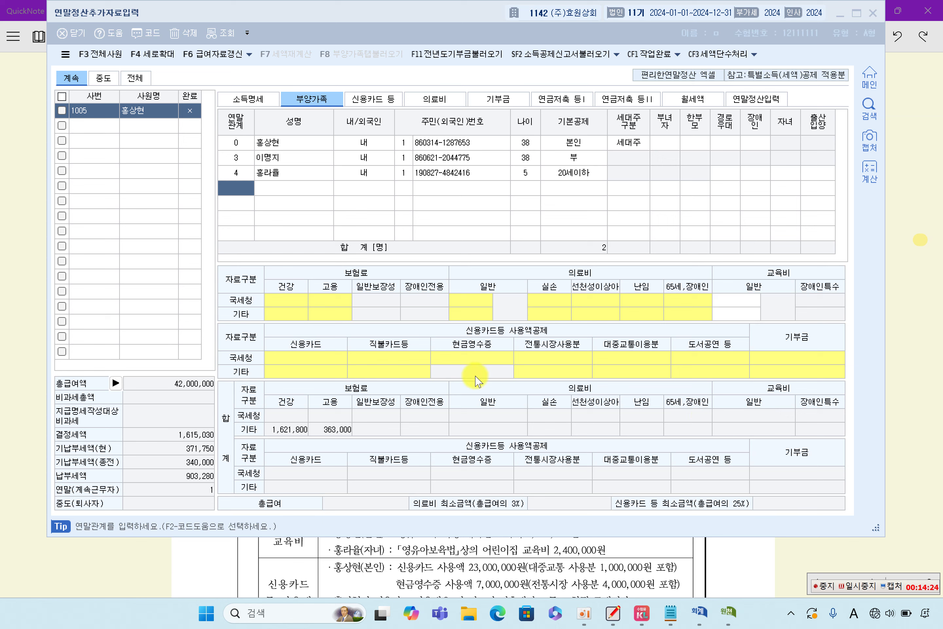
Step: Add a 부양가족 row with 연말관계 1 (소득자의 직계존속), entering the father's name, 내국인 status and 주민구분 1
click(226, 191)
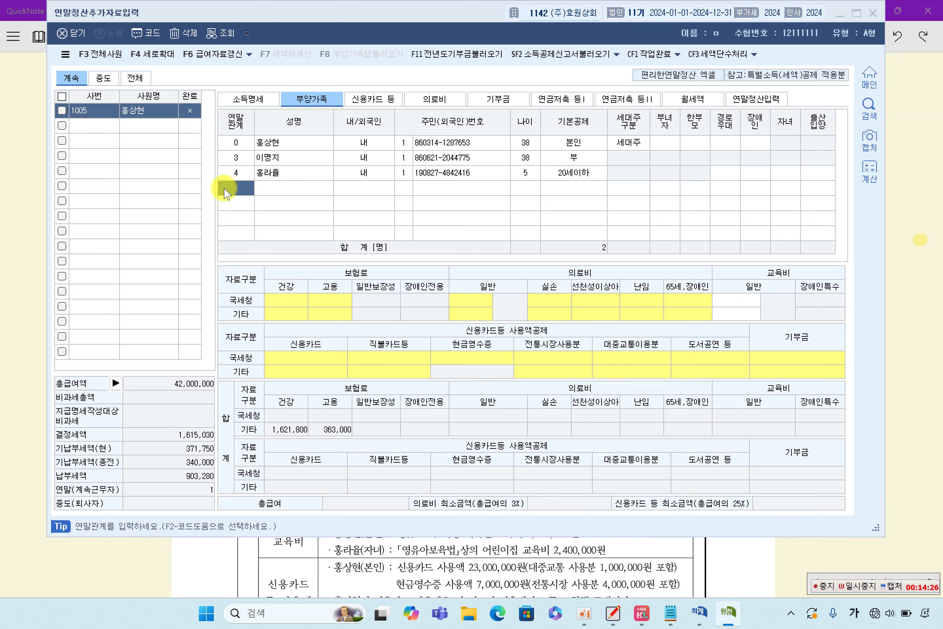
key(F2)
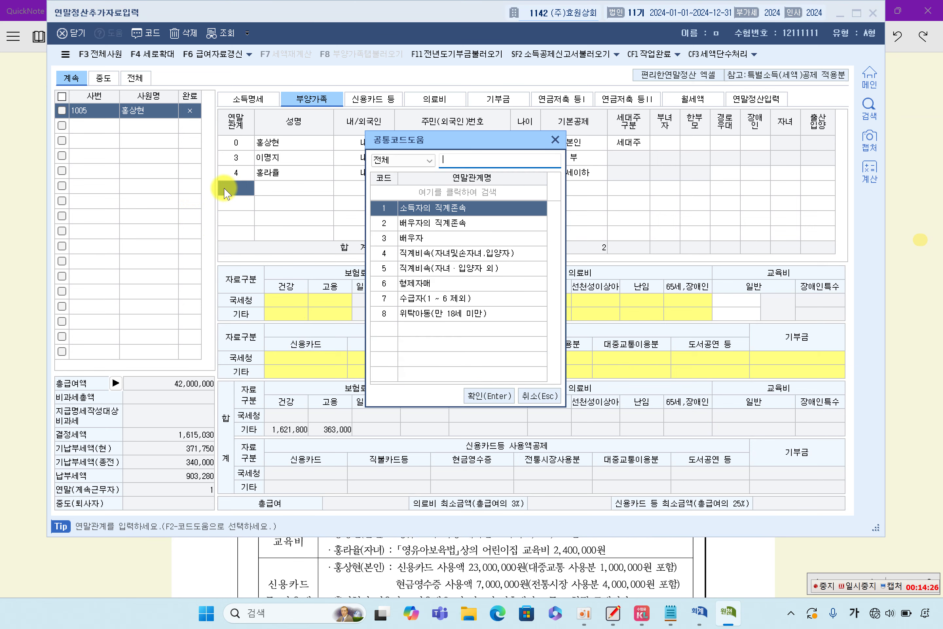
double_click(438, 213)
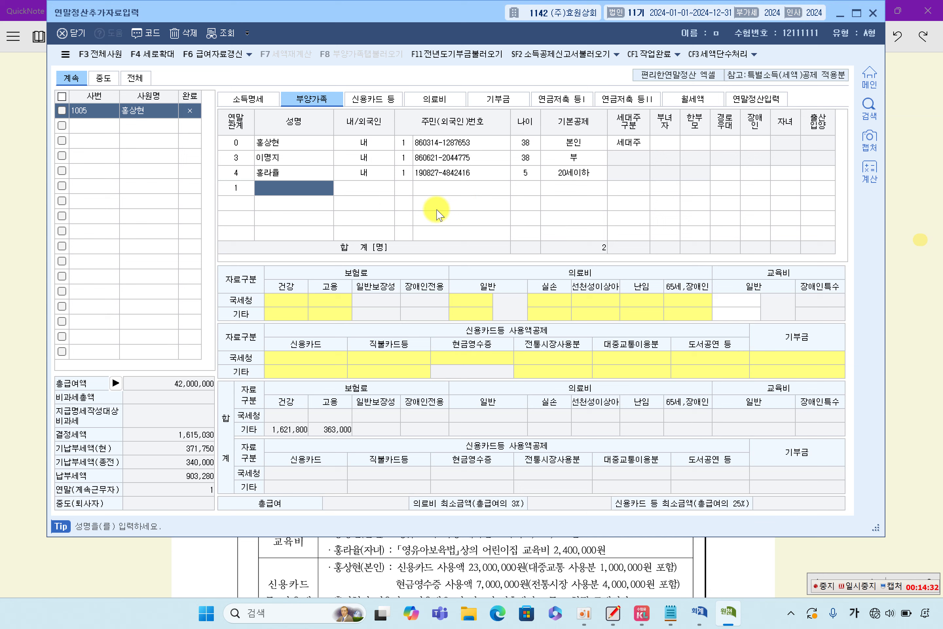
text(홍ㅊ)
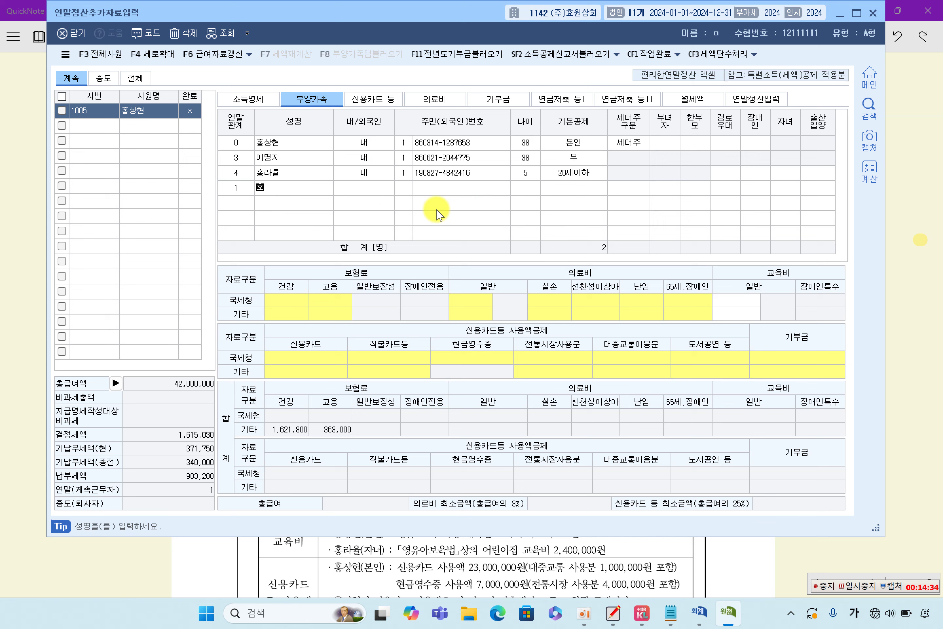
text(ㅓㄴㅇㅠㄴ)
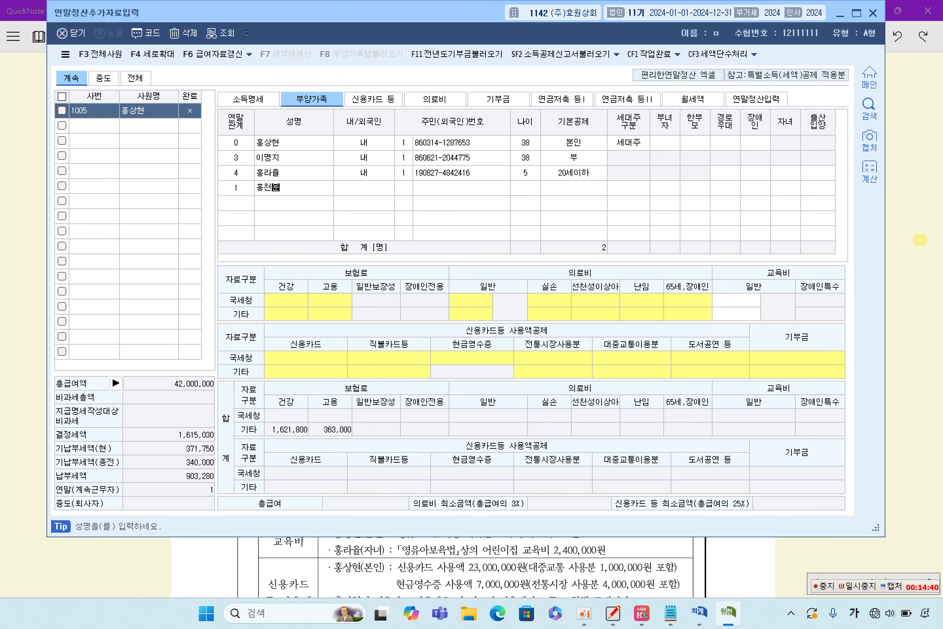
key(Return)
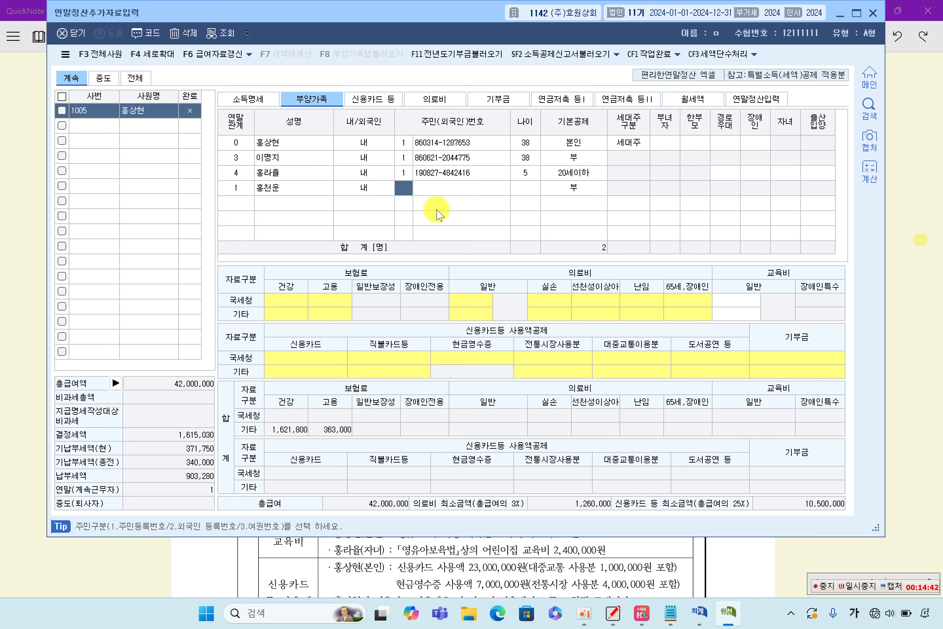
key(Return)
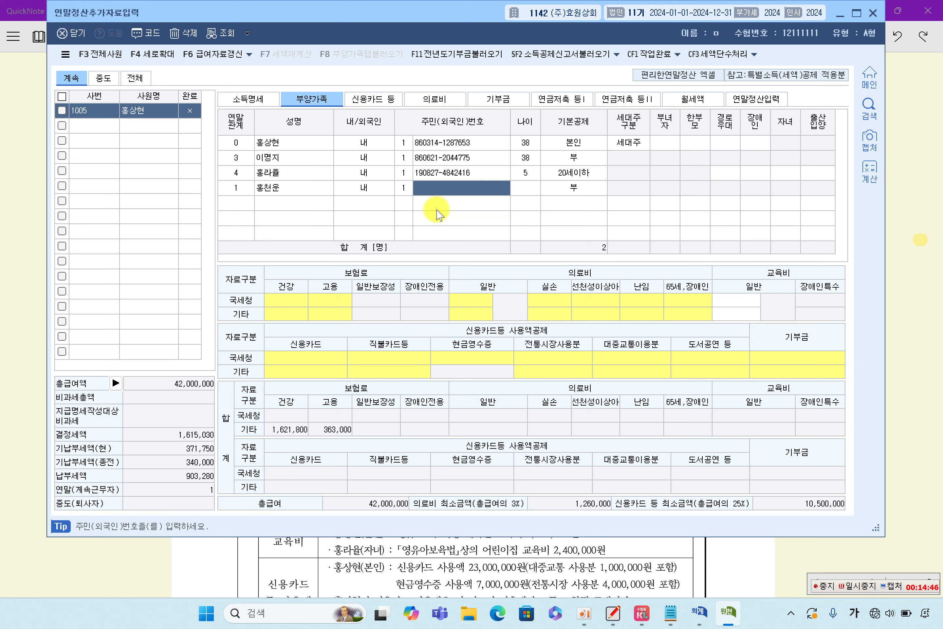
Step: Enter the father's resident registration number and complete the row with 기본공제 60세이상, leaving 경로우대 and 장애인 unclaimed
text(58091)
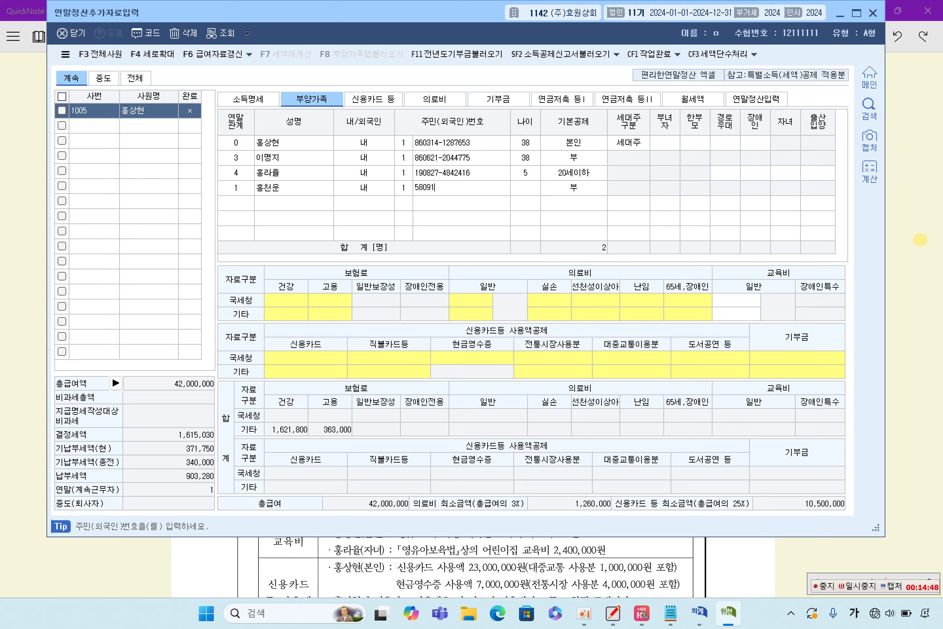
text(9-)
text(12)
text(8703)
text(5)
key(Return)
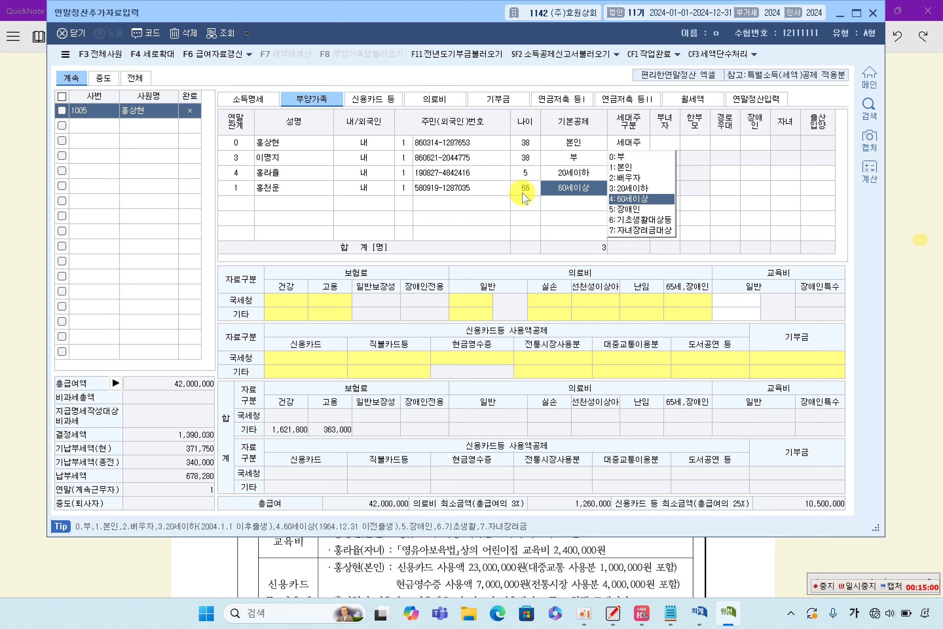
key(Return)
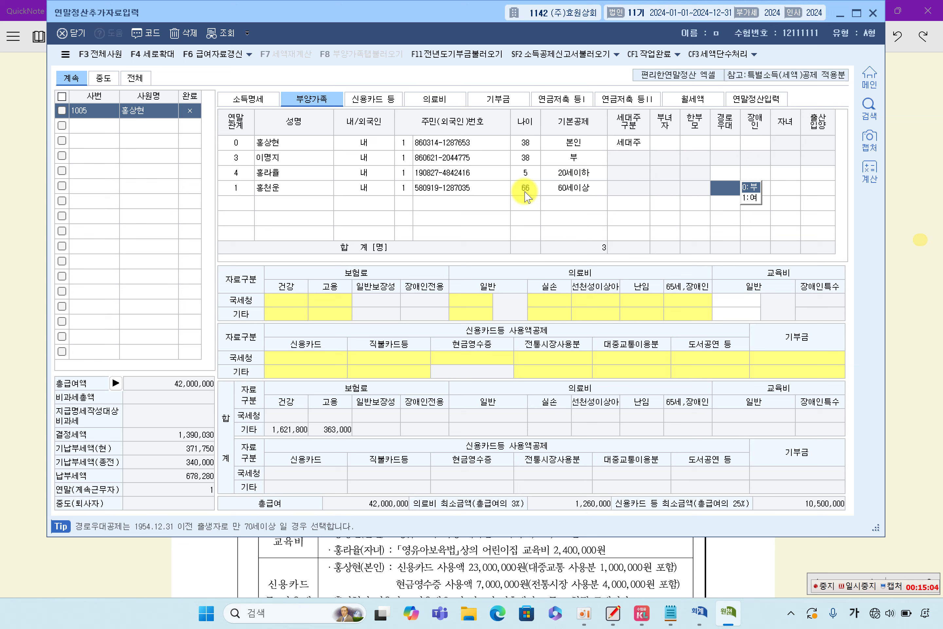
key(Return)
key(Return)
key(Return)
key(Return)
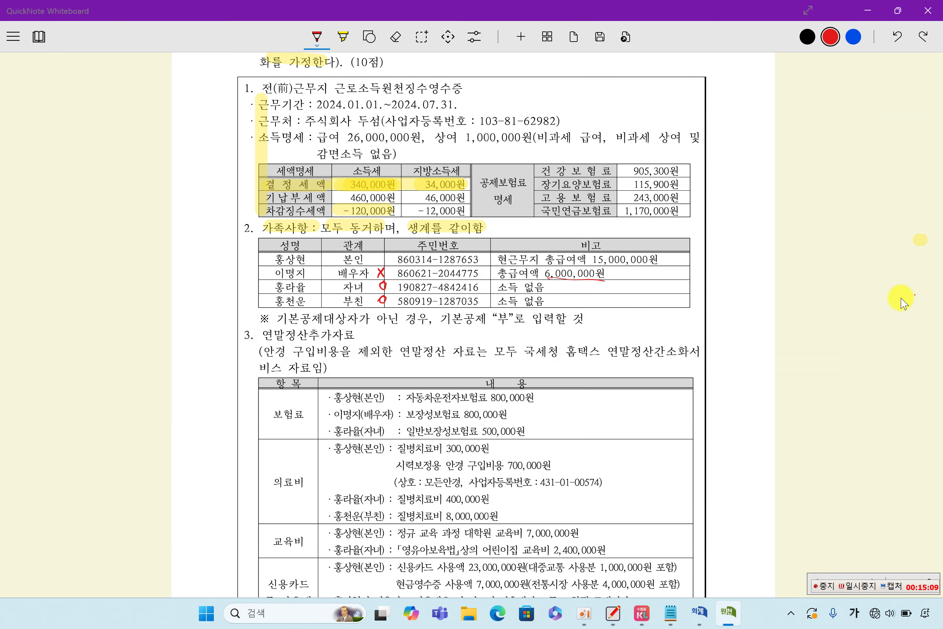
Step: In the QuickNote Whiteboard problem sheet, underline the 연말정산추가자료 heading in red and highlight 연말정산 자료 and 국세청 홈택스 in yellow
click(914, 295)
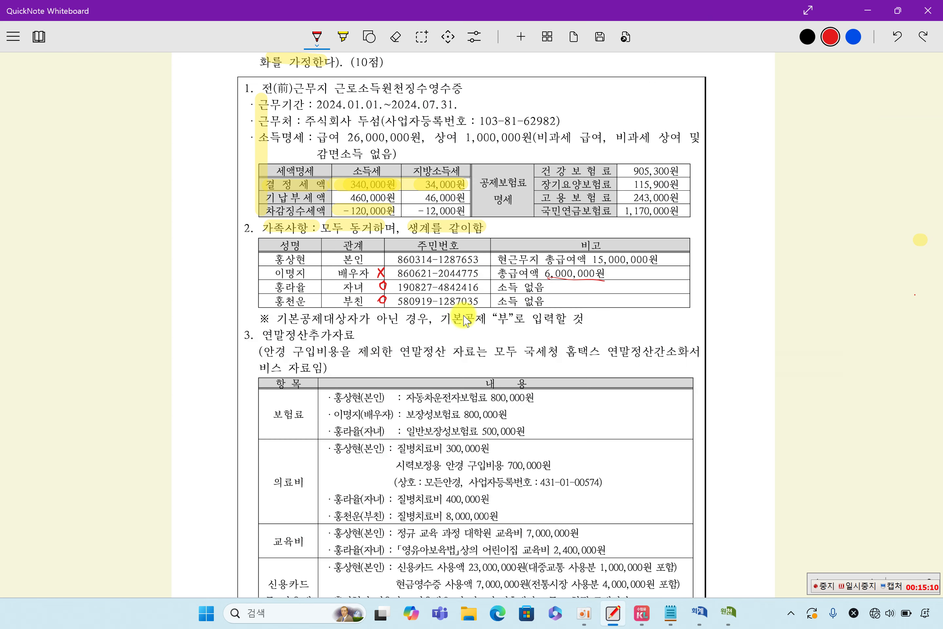
drag(275, 338, 348, 336)
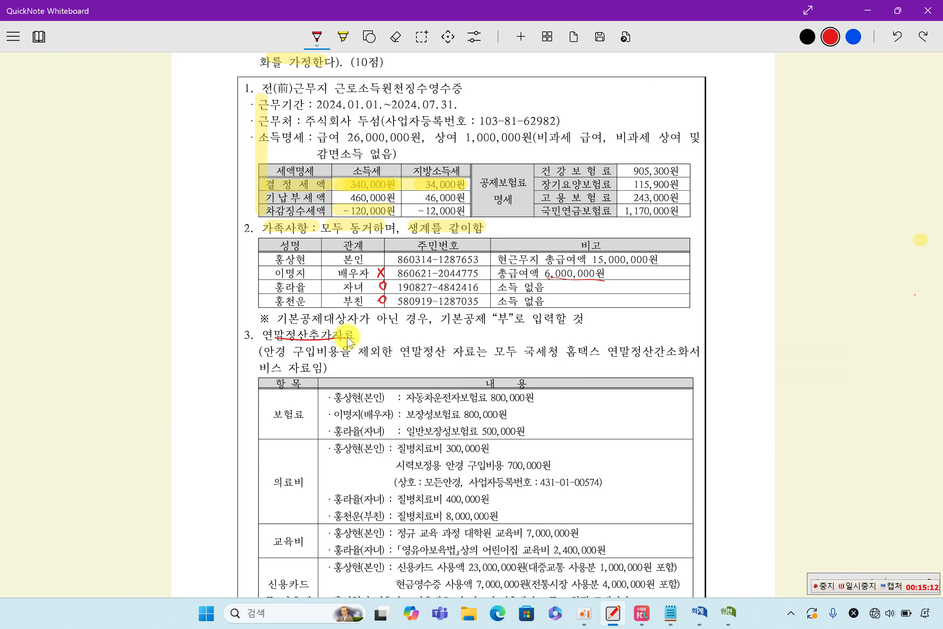
scroll(348, 338, down, 4)
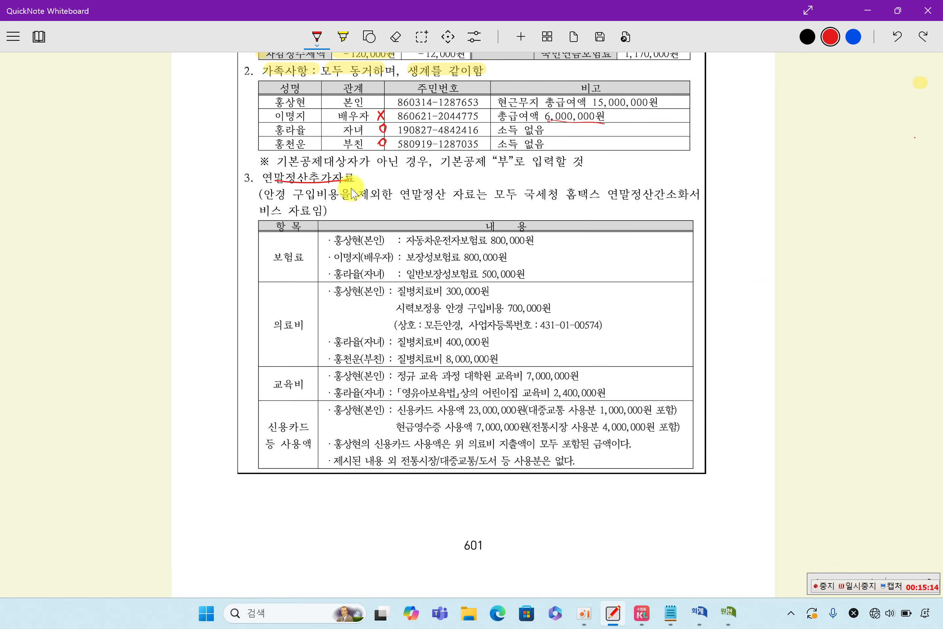
click(343, 36)
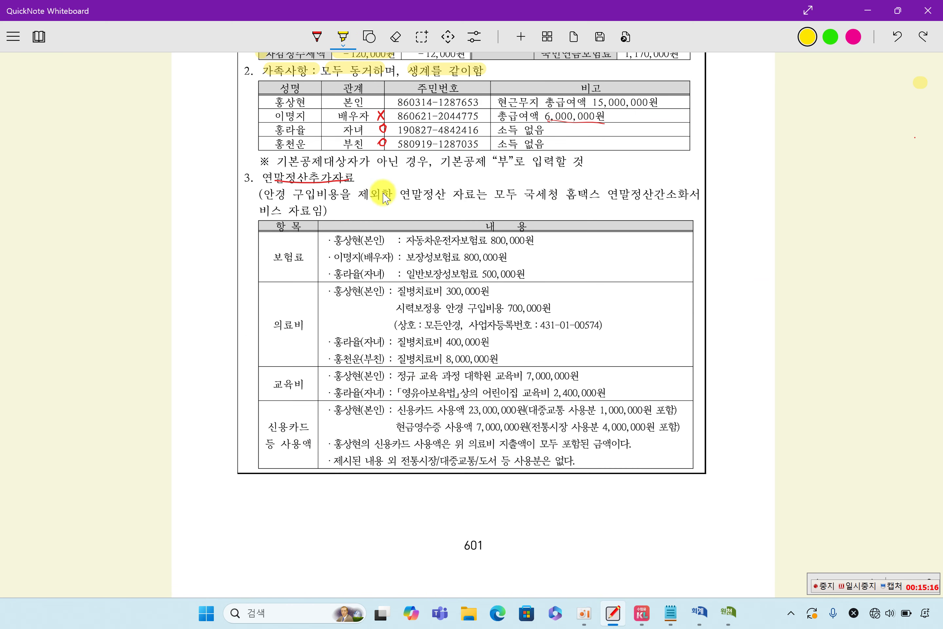
drag(407, 199, 481, 199)
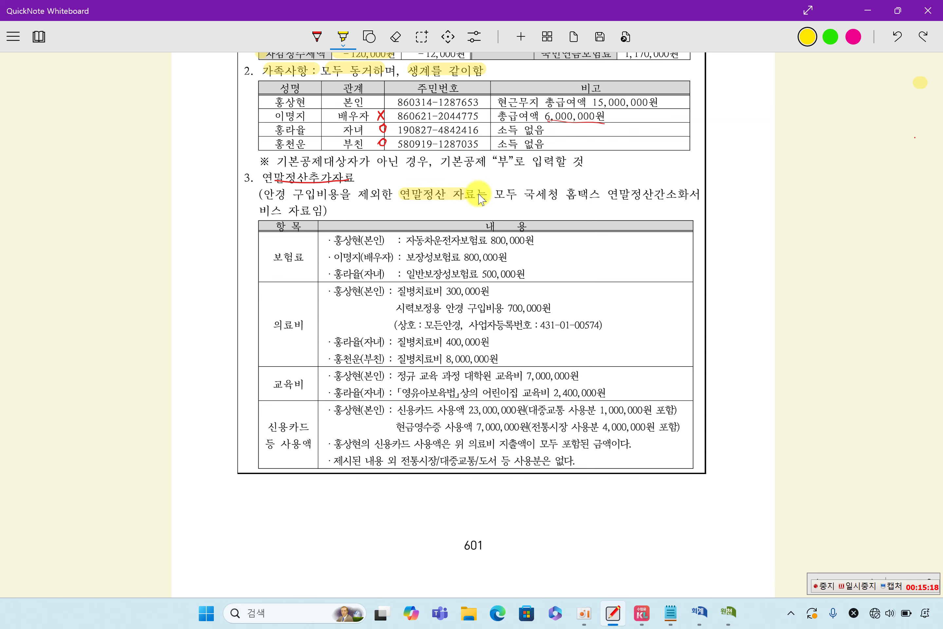
drag(578, 200, 604, 197)
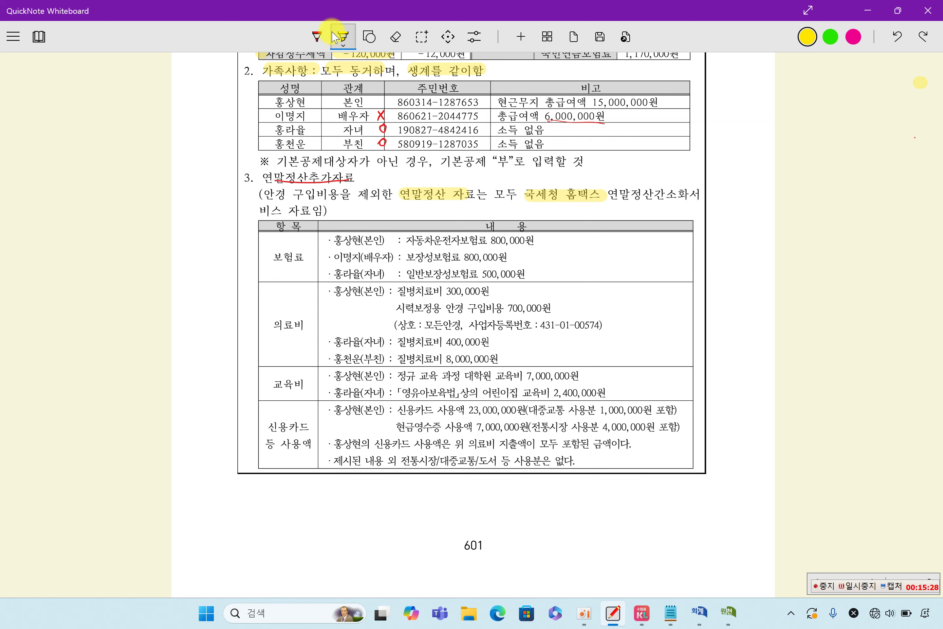
Step: In red, circle the employee's and child's 보험료 entries as deductible, cross the spouse's 보장성보험료, and put a check mark beside 배우자
click(317, 36)
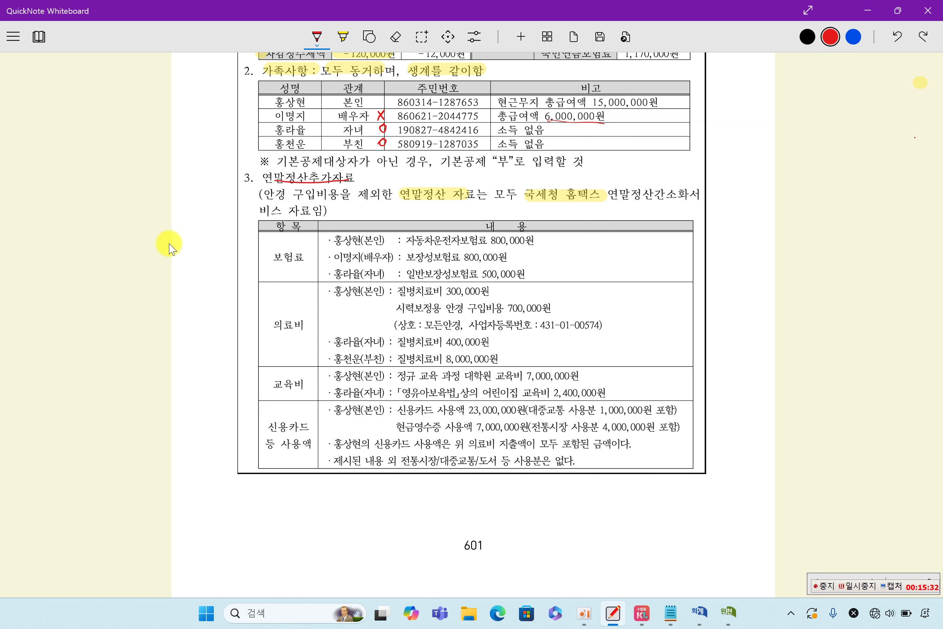
drag(546, 236, 548, 238)
drag(324, 109, 335, 107)
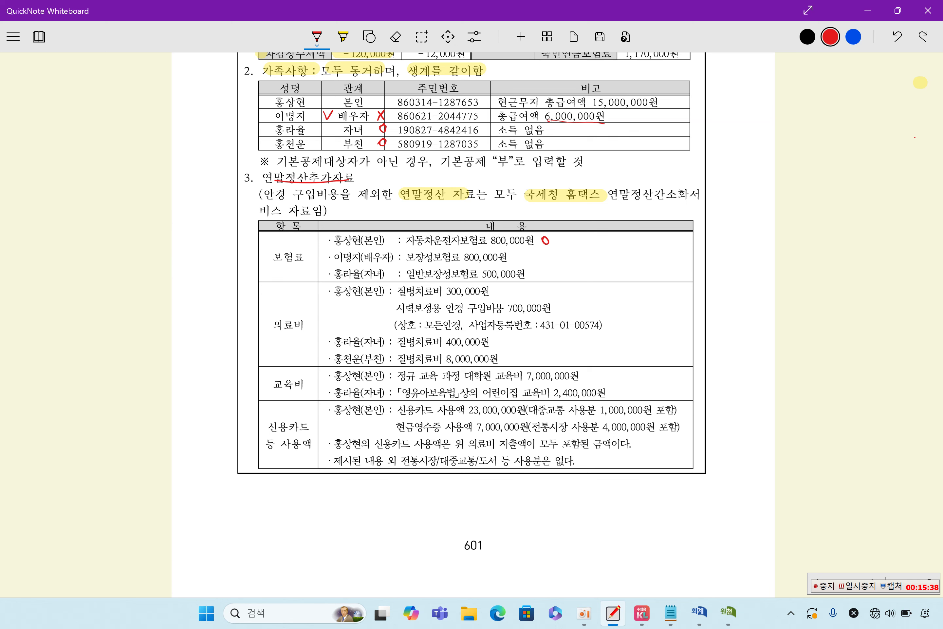
mouse_move(513, 250)
mouse_down()
mouse_move(521, 262)
mouse_move(512, 263)
mouse_up()
mouse_move(538, 269)
mouse_down()
mouse_move(534, 279)
mouse_move(541, 271)
mouse_up()
Step: Handwrite two crossed-out red notes above 의료비 in the 항목 column, correcting a stray stroke
drag(269, 299, 279, 307)
mouse_move(281, 296)
mouse_down()
mouse_move(280, 311)
mouse_move(309, 306)
mouse_move(271, 312)
mouse_move(289, 312)
mouse_up()
click(396, 36)
click(317, 37)
mouse_move(304, 288)
mouse_down()
mouse_move(297, 310)
mouse_move(315, 313)
mouse_up()
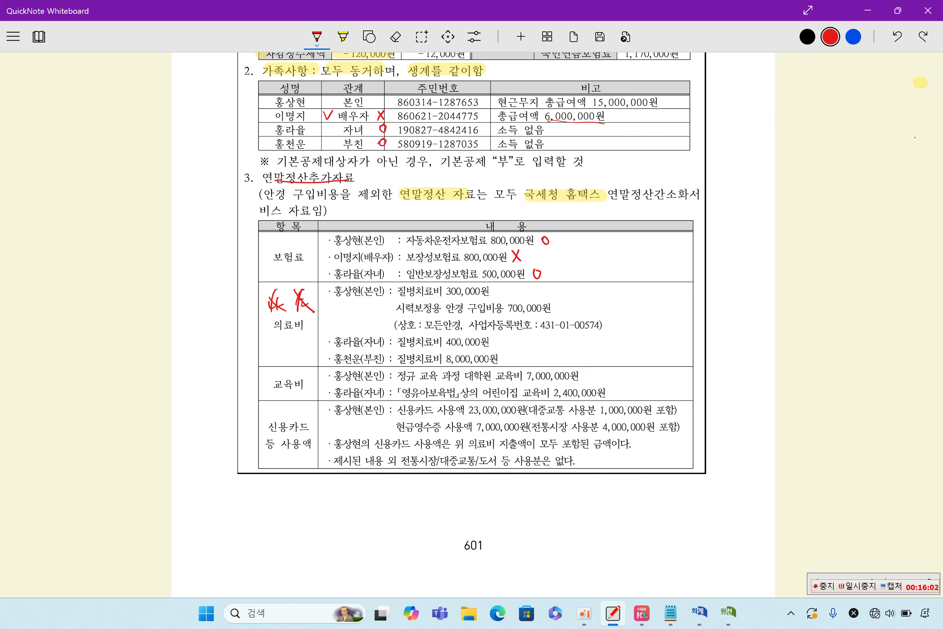
Step: Circle the 질병치료비 entries of 300,000원, 400,000원 and 8,000,000원 in red, and replace the 안경 구입비용 with a handwritten 500,000
mouse_move(499, 286)
mouse_down()
mouse_move(562, 316)
mouse_move(603, 312)
mouse_up()
click(604, 315)
drag(501, 338, 511, 358)
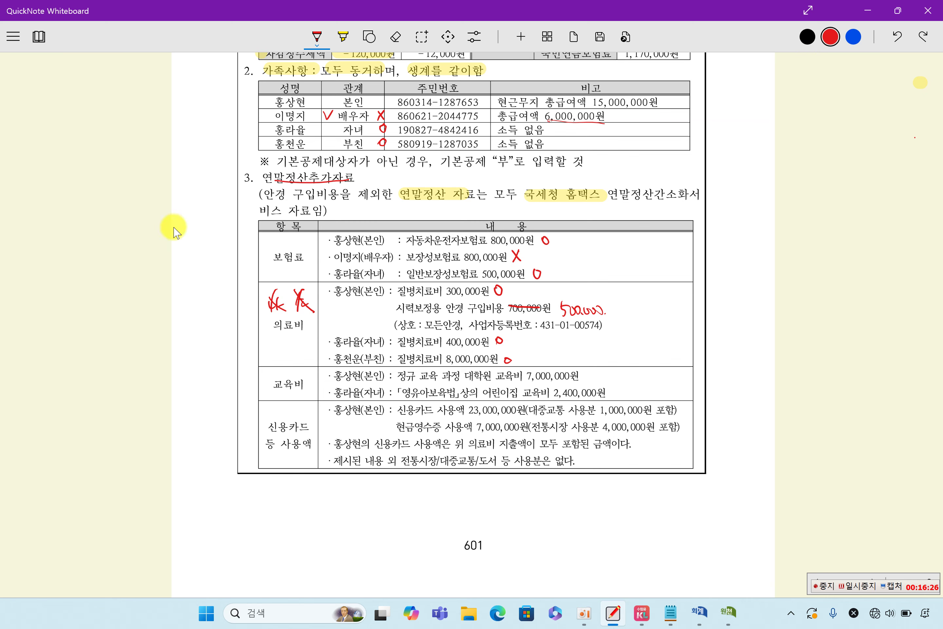
Step: Switch to 연말정산추가자료입력 and enter 800,000 as the 본인's 보장성보험-일반 under 국세청간소화
click(729, 613)
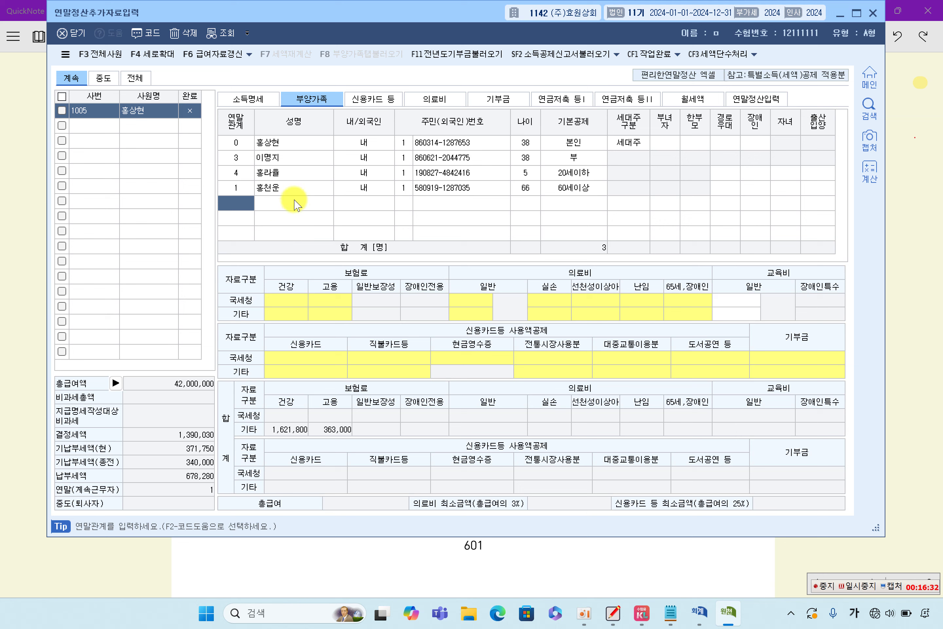
click(294, 142)
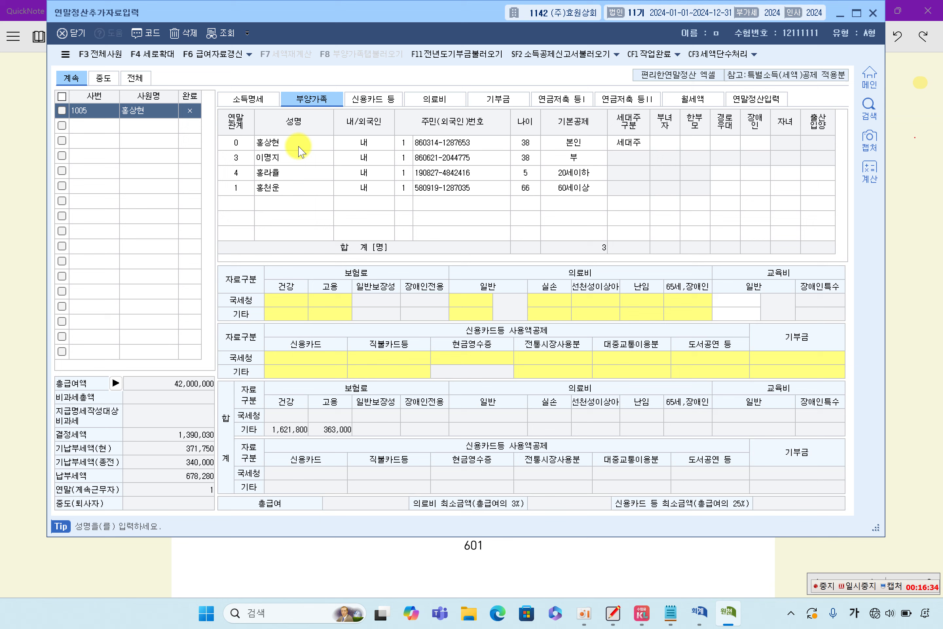
click(329, 303)
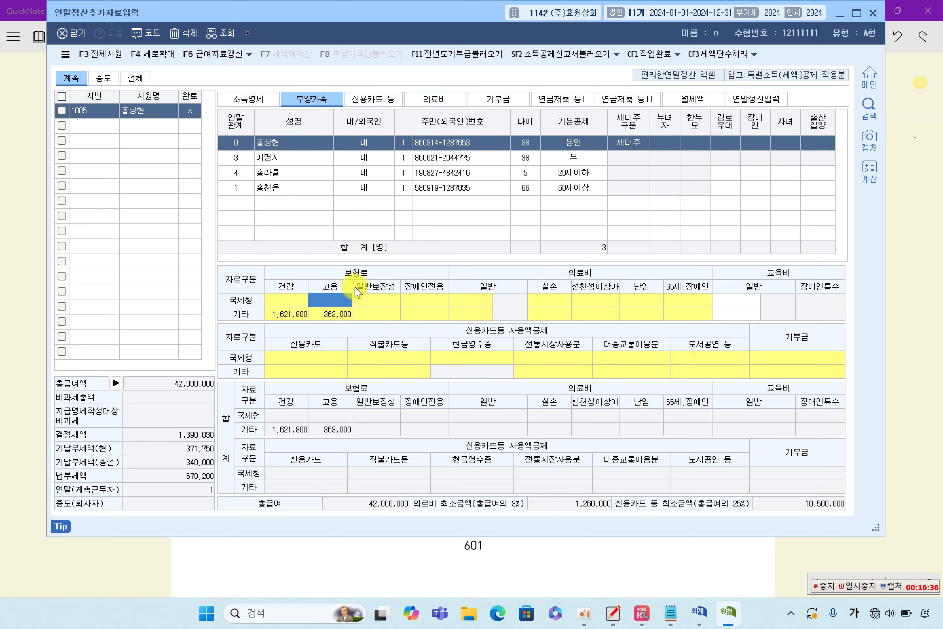
double_click(341, 304)
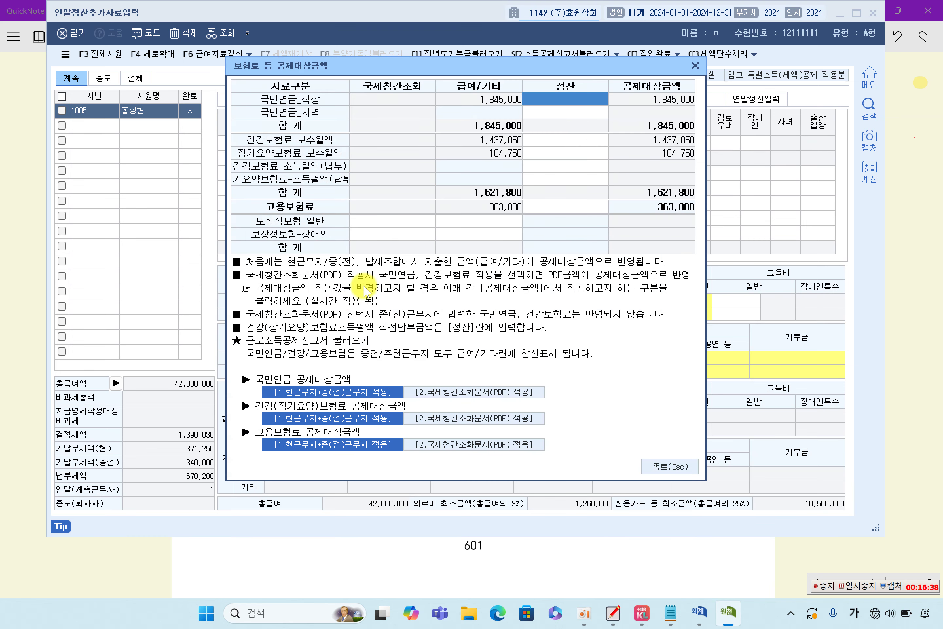
click(380, 235)
click(392, 223)
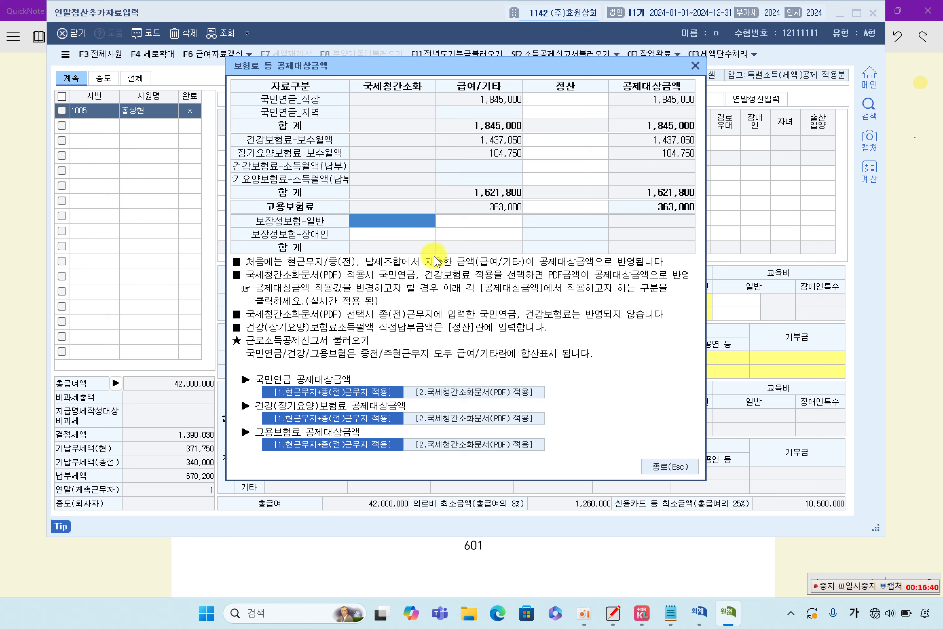
text(8000000)
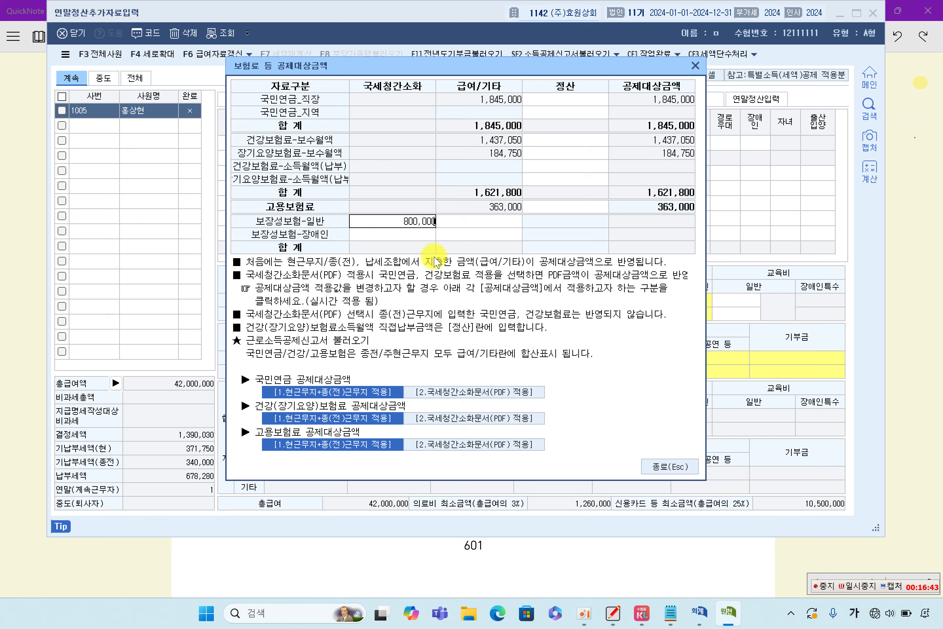
key(Return)
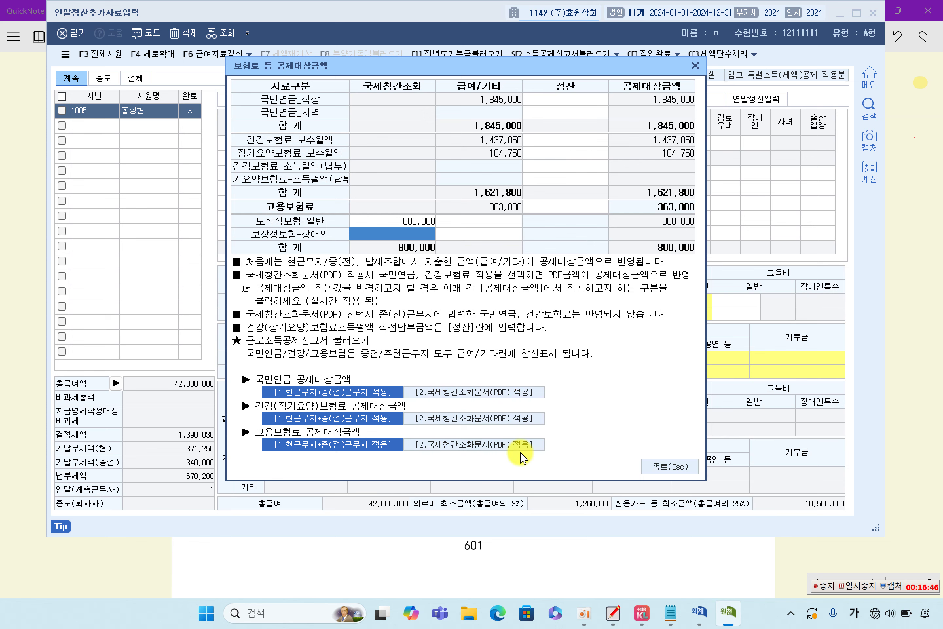
click(660, 470)
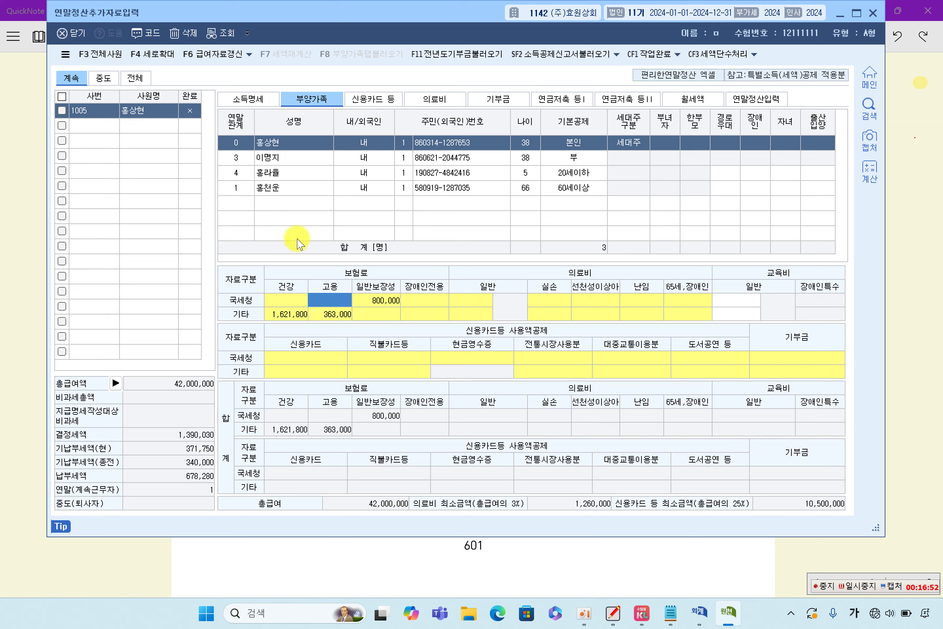
Step: Enter 500,000 as the child's 보장성보험-일반 under 국세청간소화
click(284, 172)
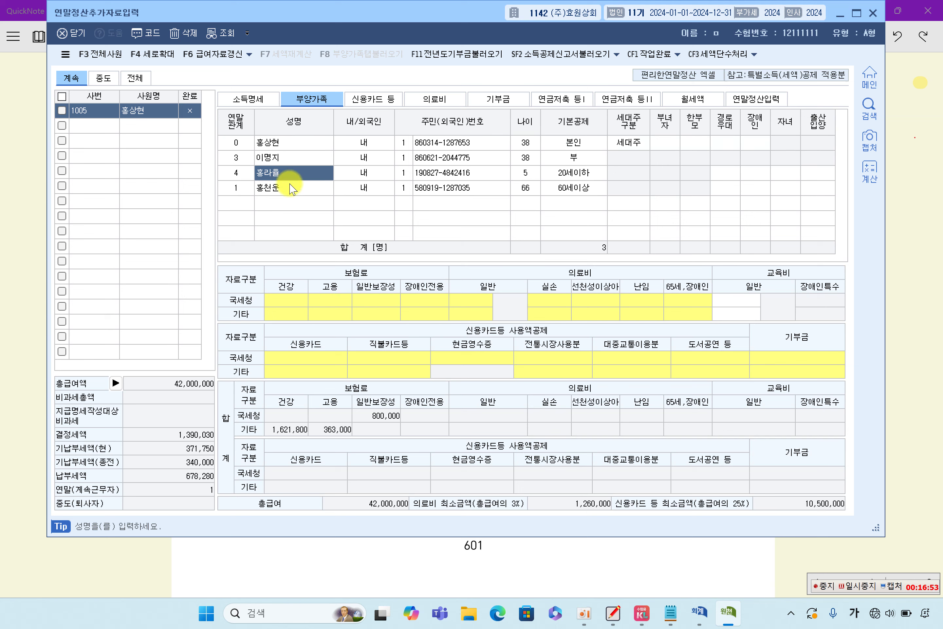
click(359, 300)
click(383, 237)
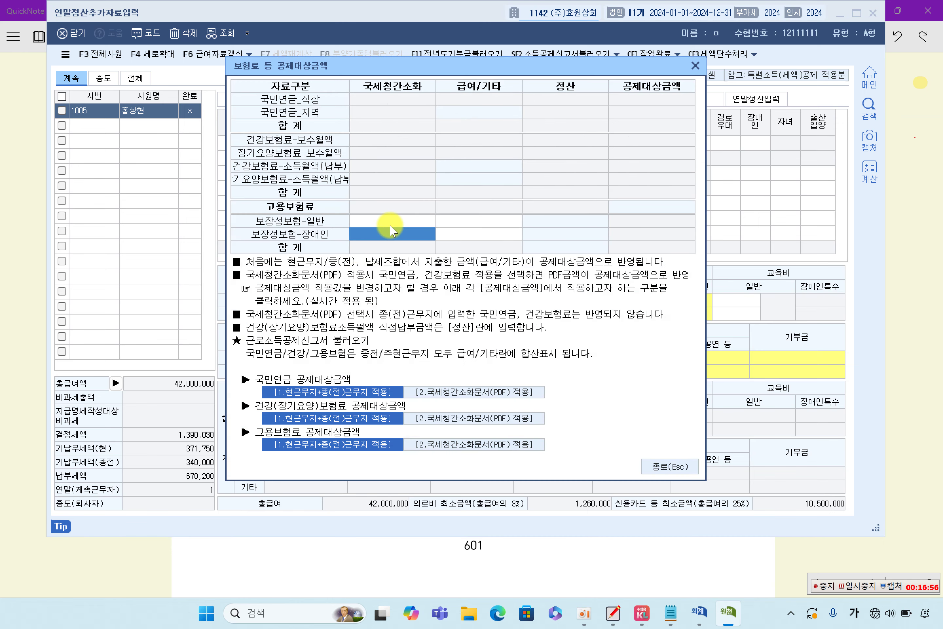
click(392, 224)
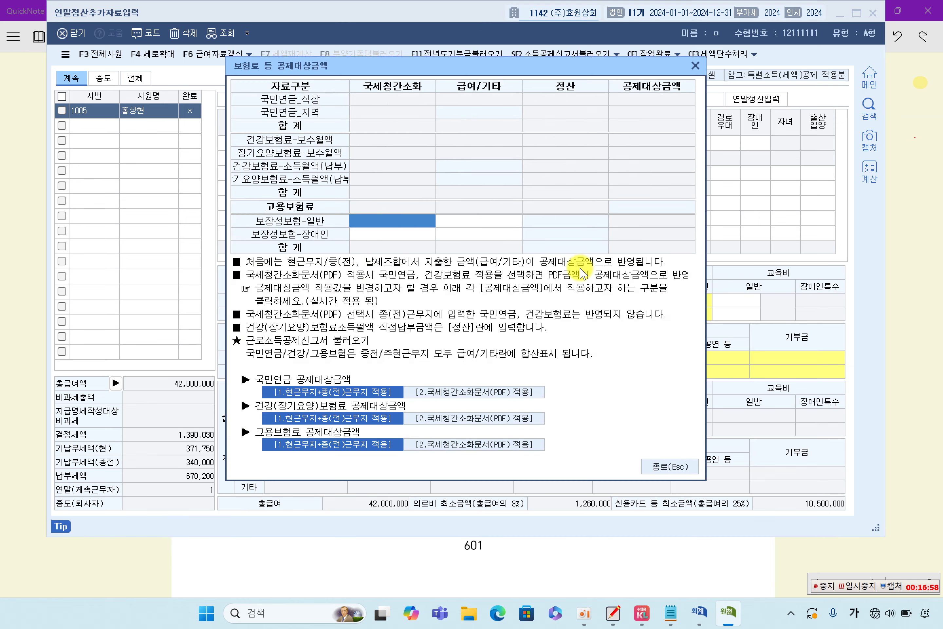
text(5000000)
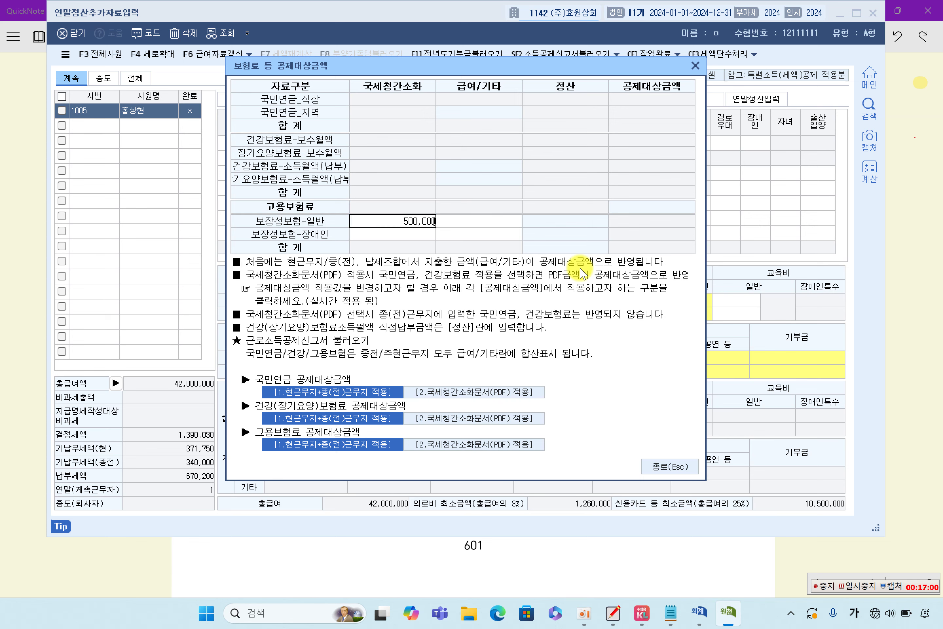
key(Return)
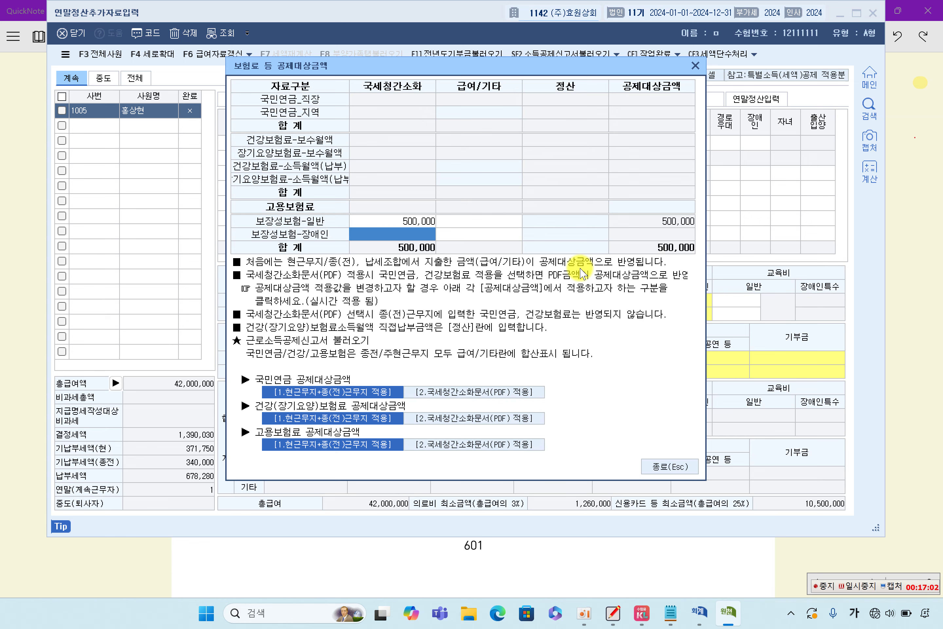
click(665, 467)
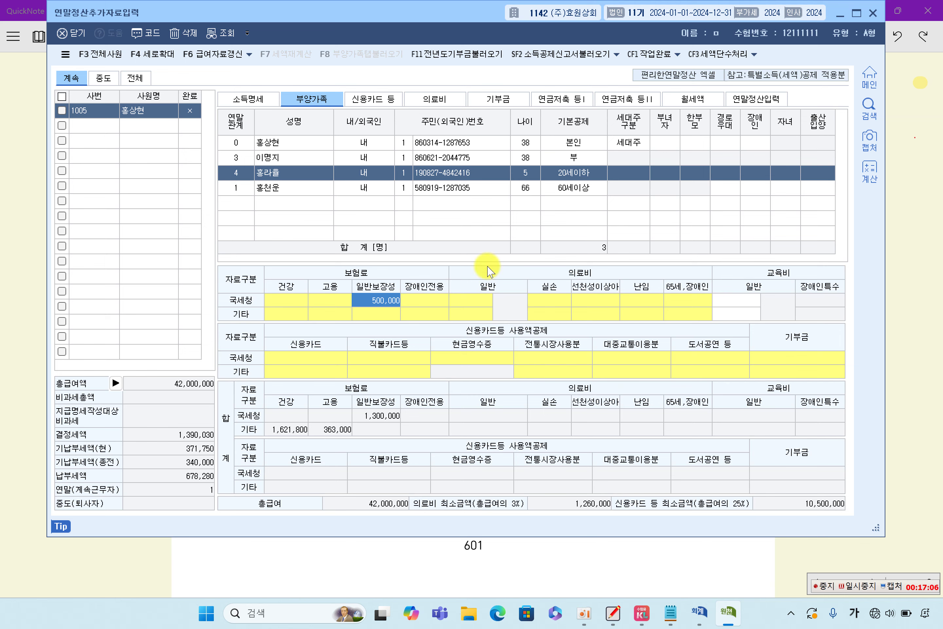
Step: In the 의료비 statement, add a row for the 본인 with evidence code 1.국세청장
click(445, 107)
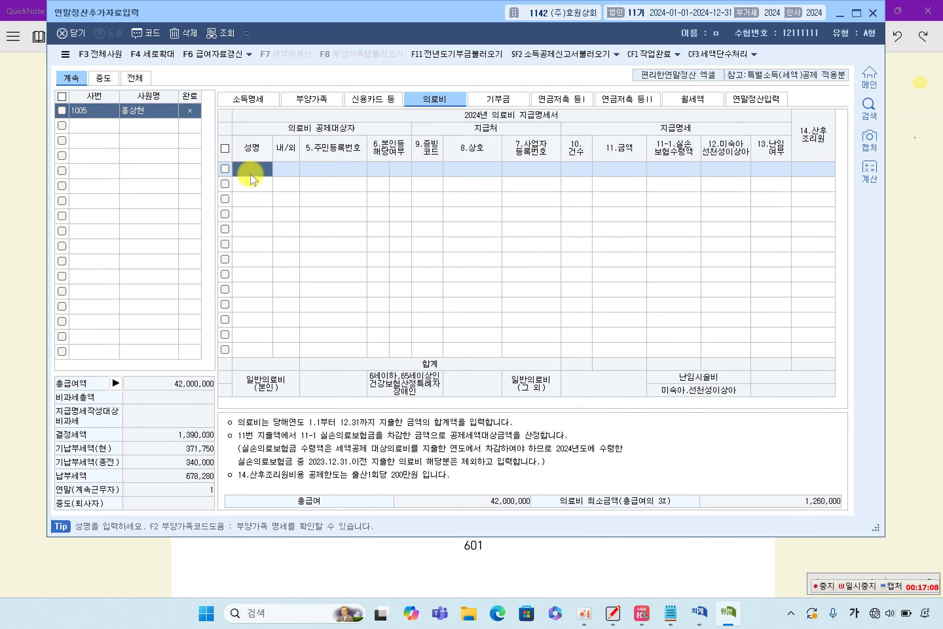
key(F2)
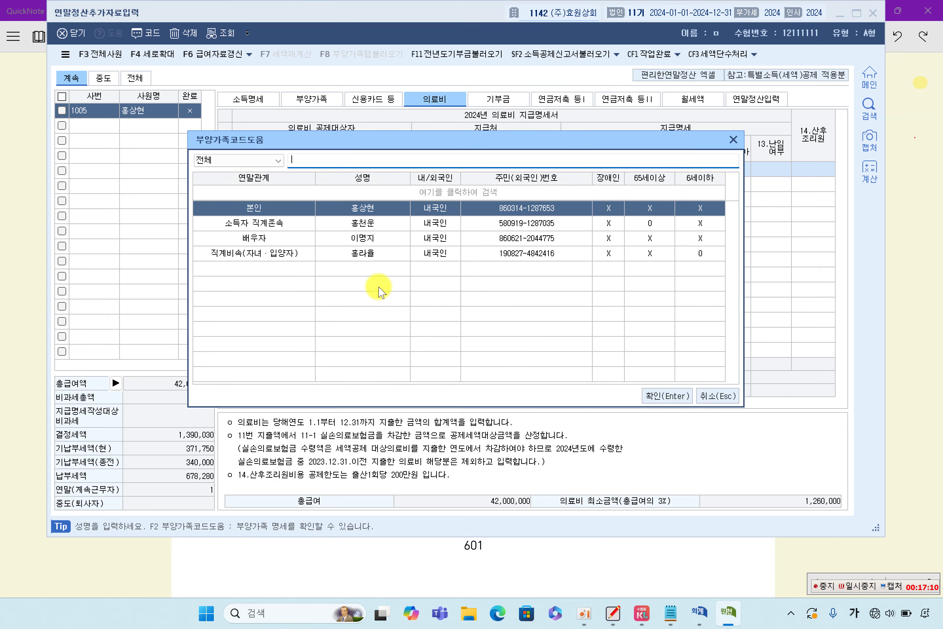
double_click(307, 209)
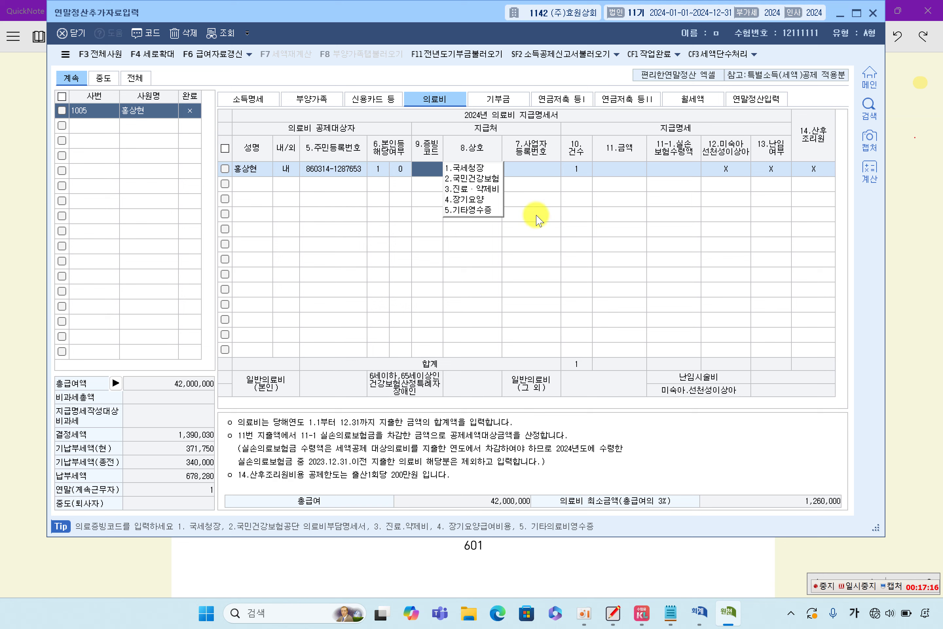
click(486, 169)
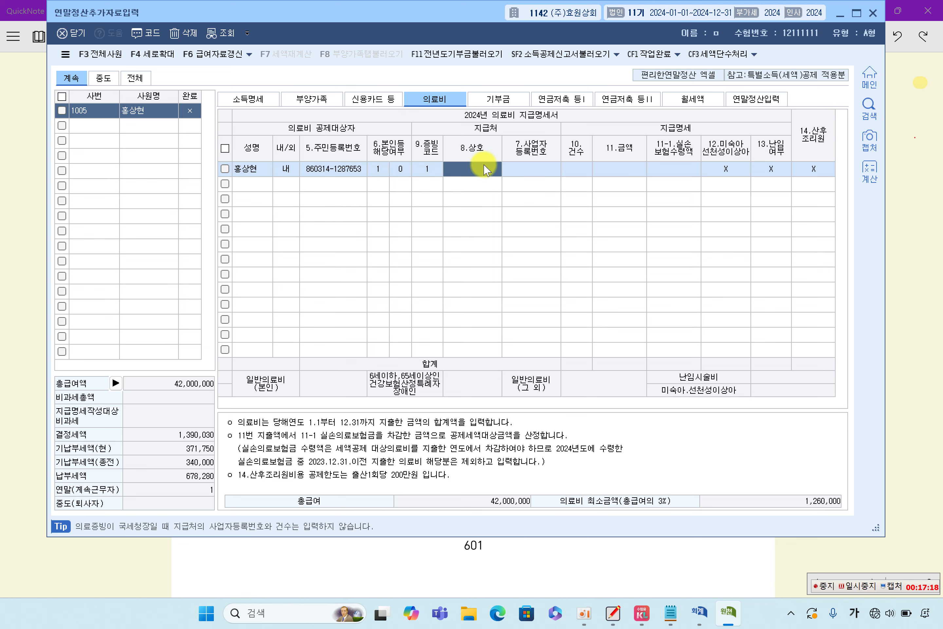
Step: Enter 300,000 as the 금액 of the 본인's 국세청장 medical expense and complete the row with the default options
key(Return)
key(Return)
key(Return)
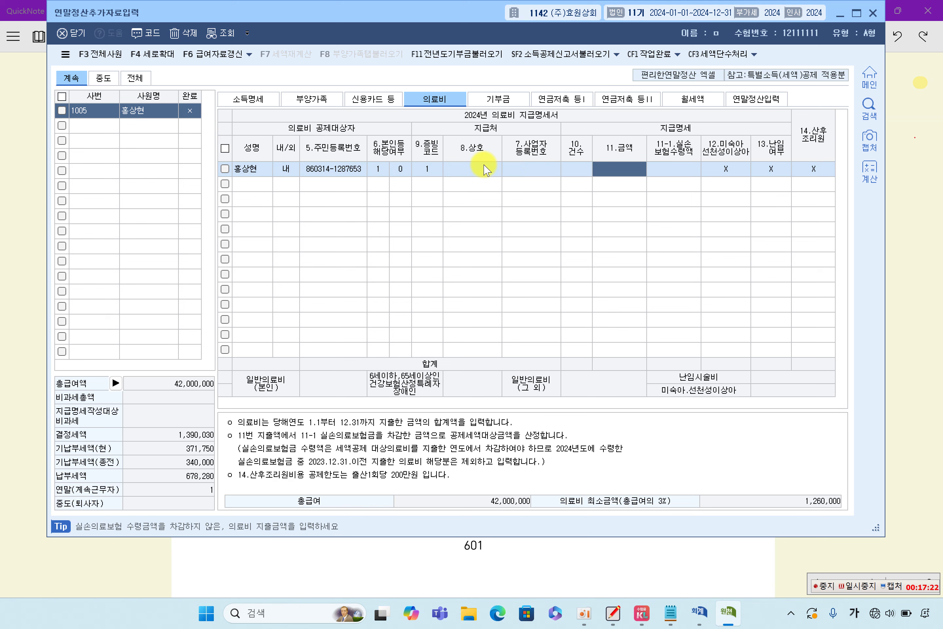
text(30)
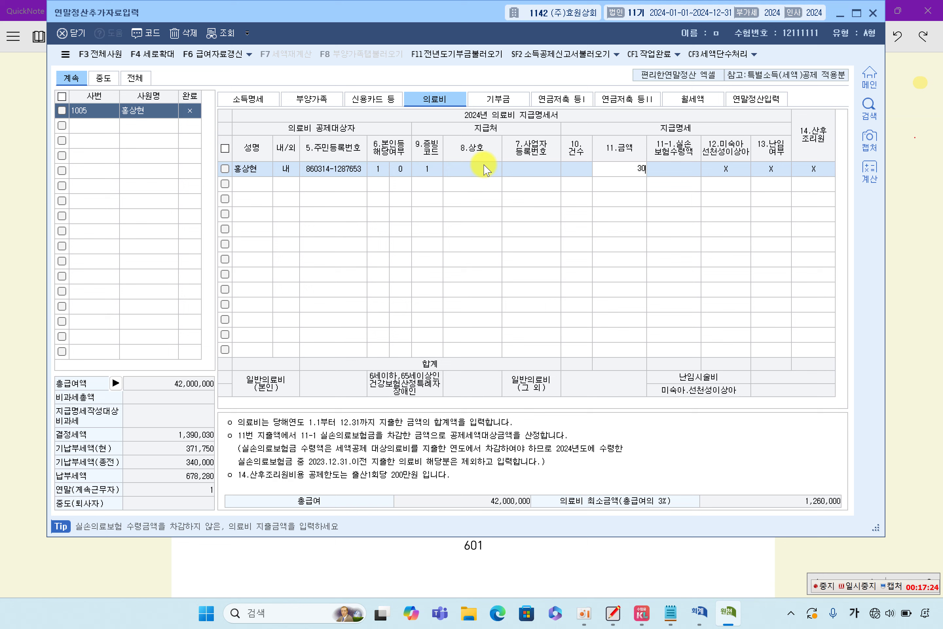
text(0,000)
key(Return)
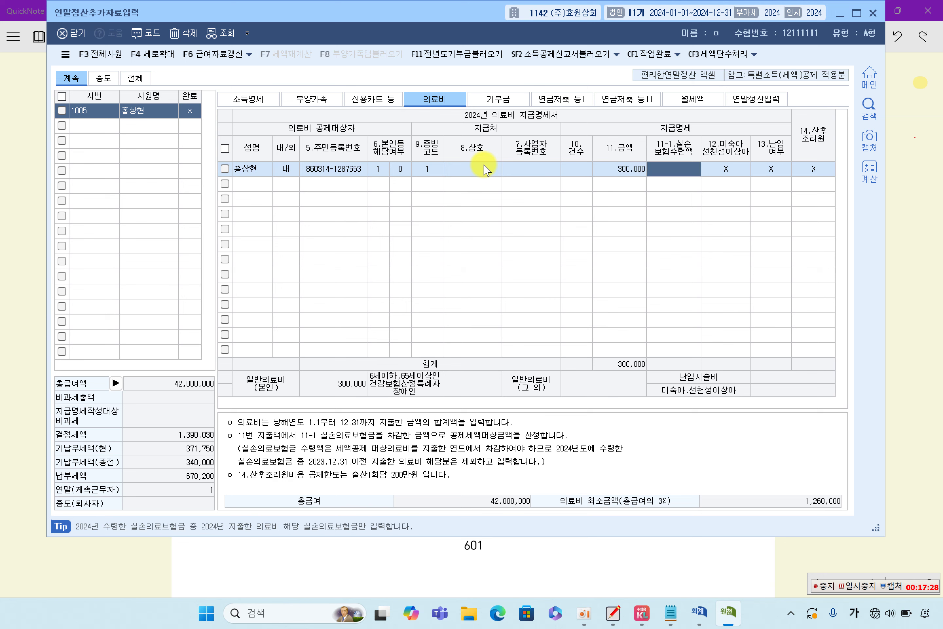
key(Return)
key(Return)
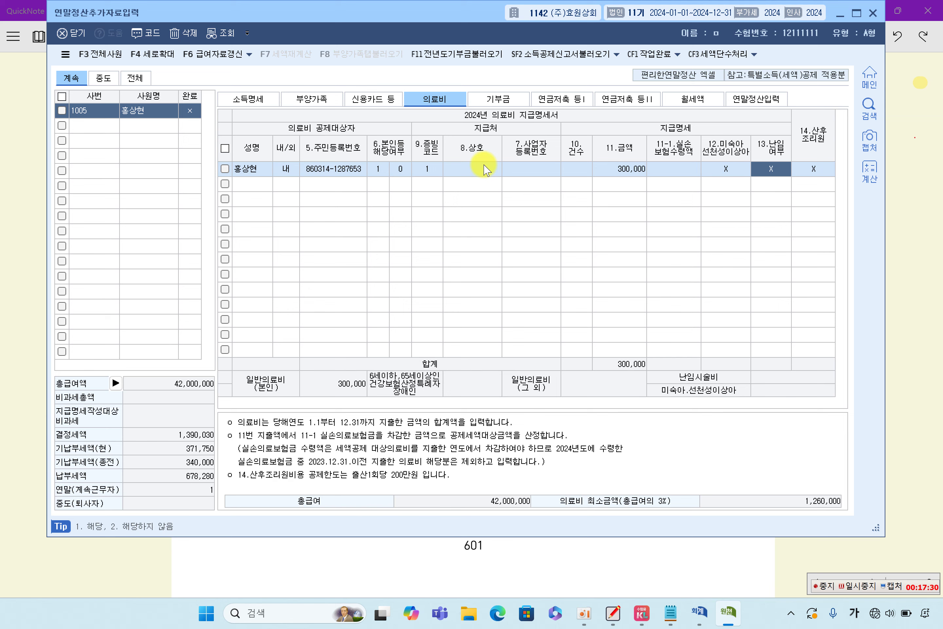
key(Return)
key(Return)
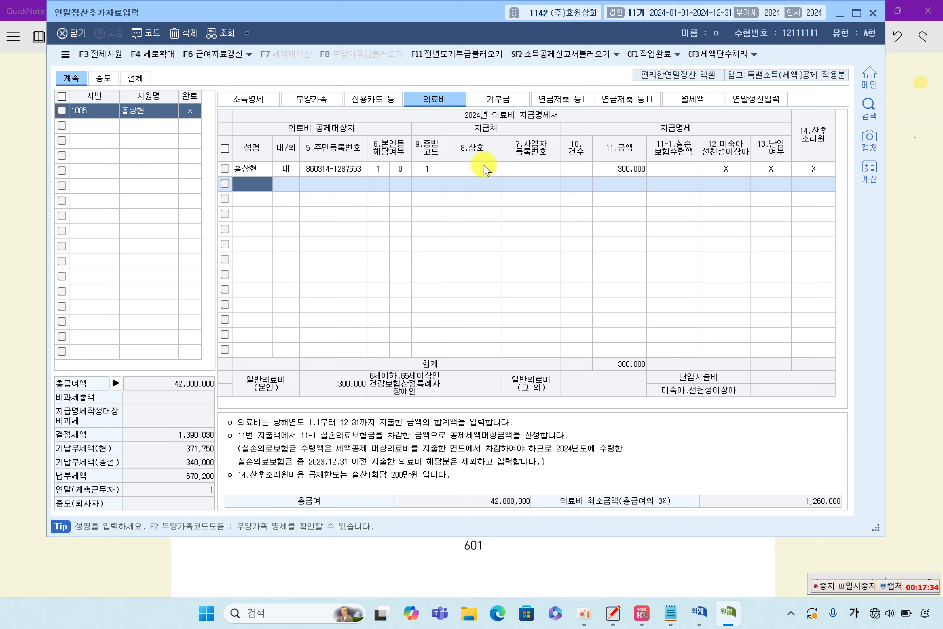
Step: Add a second 의료비 row for the 본인 with evidence 5.기타영수증, 상호 모든안경 and the shop's 사업자등록번호
key(F2)
key(Return)
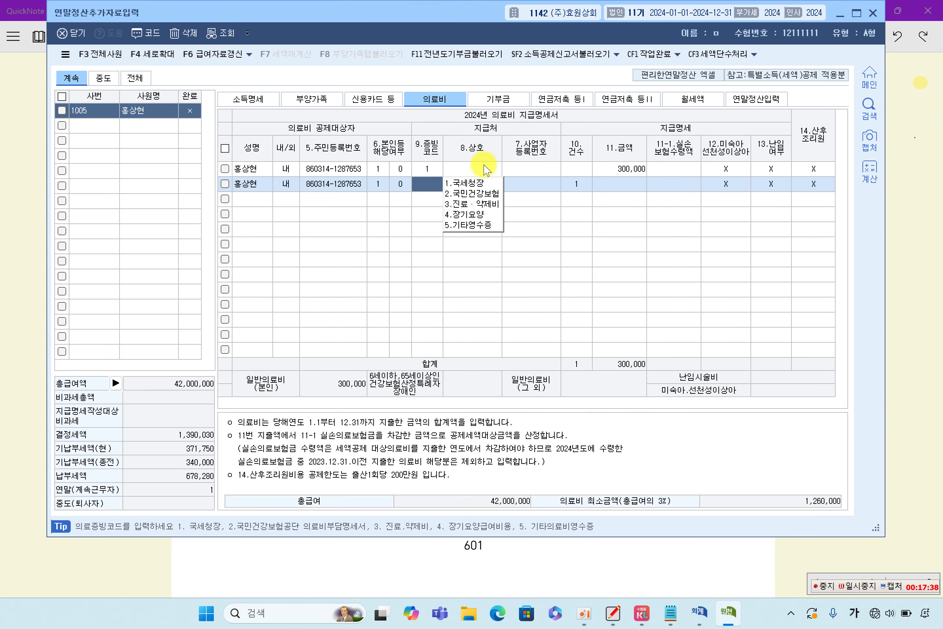
click(467, 225)
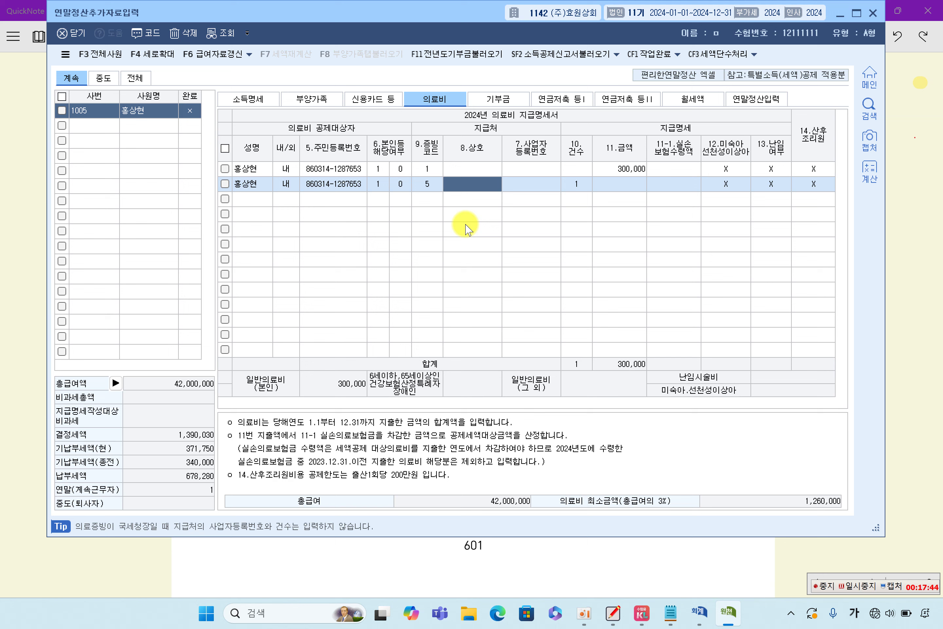
text(몬)
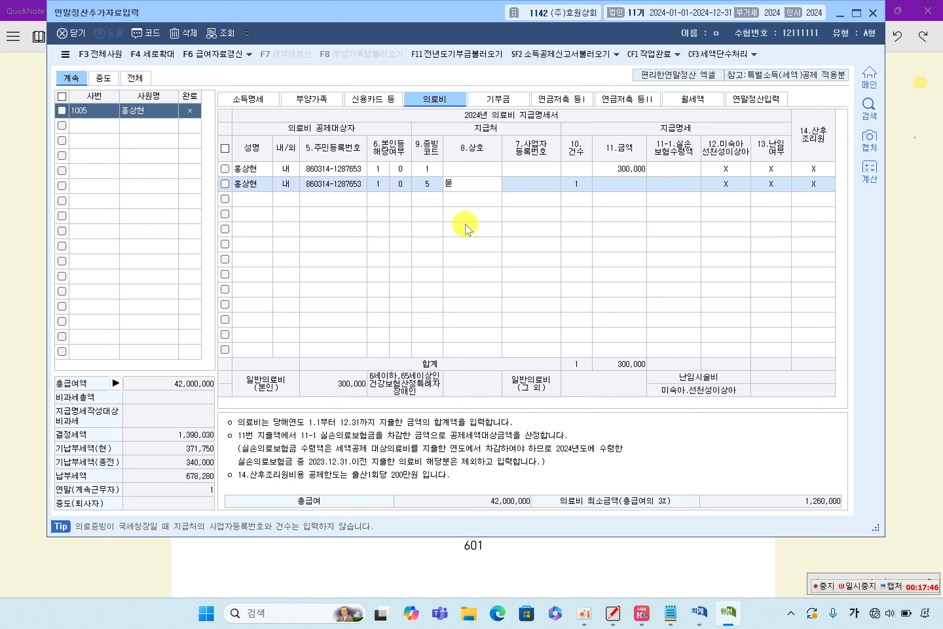
text(든아)
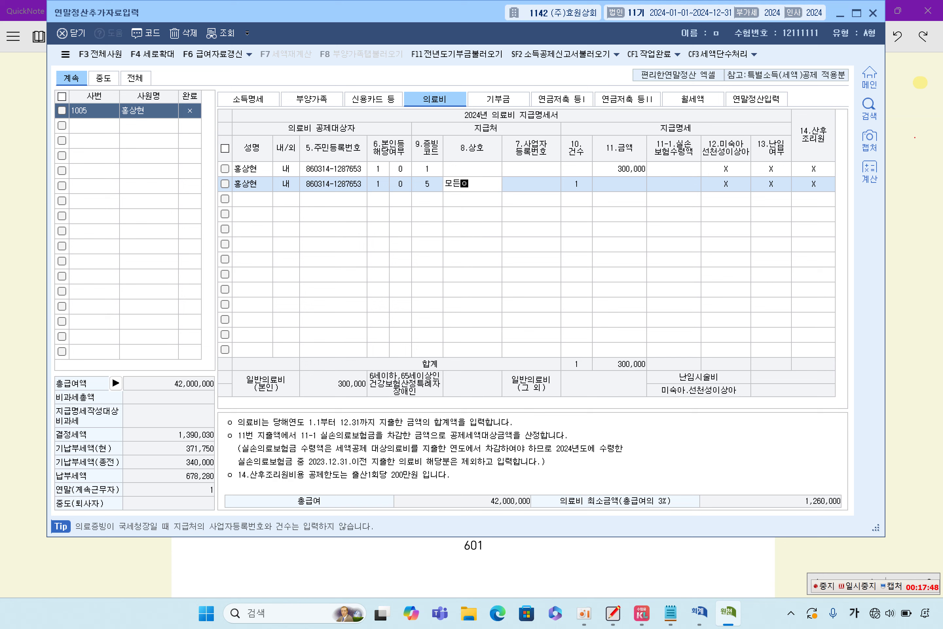
text(ㄴㄱㅕㅇ)
key(Return)
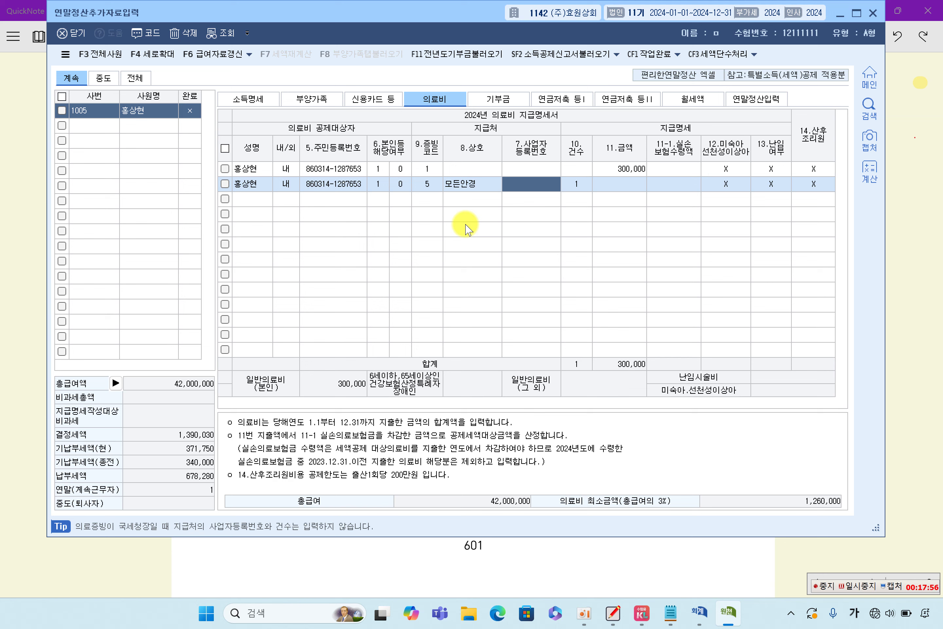
text(431-)
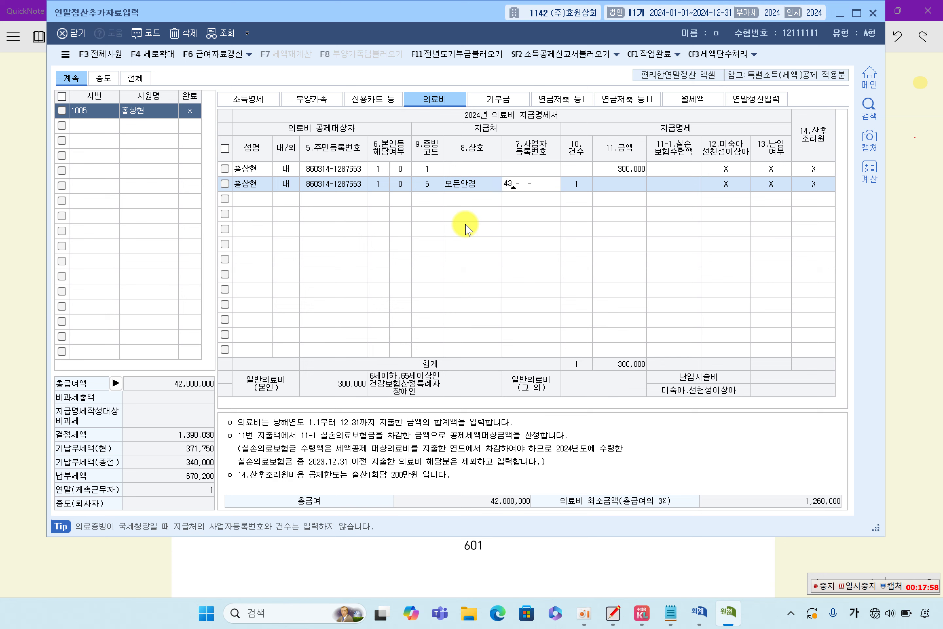
text(01-00574)
key(Return)
key(Return)
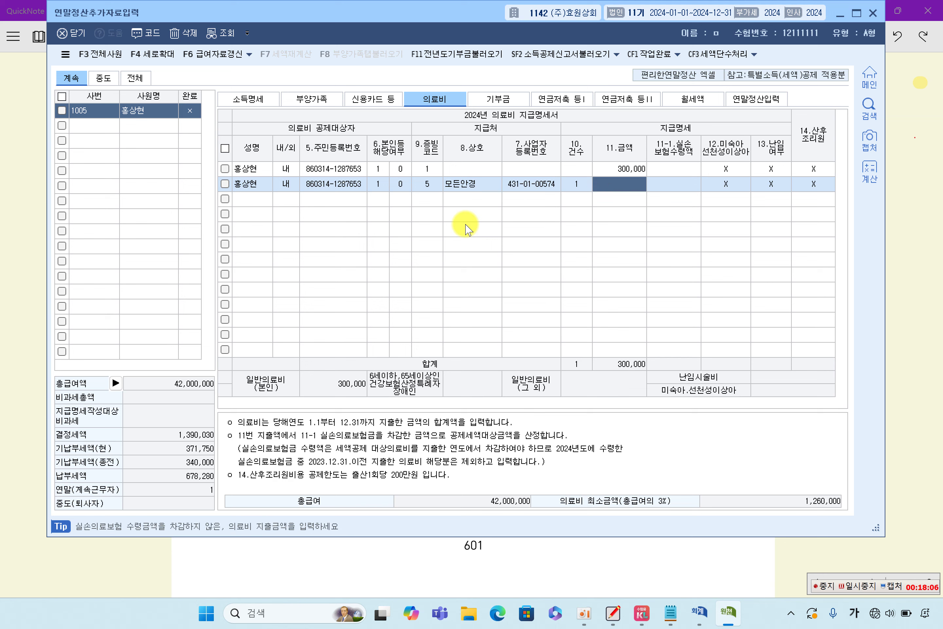
text(7000)
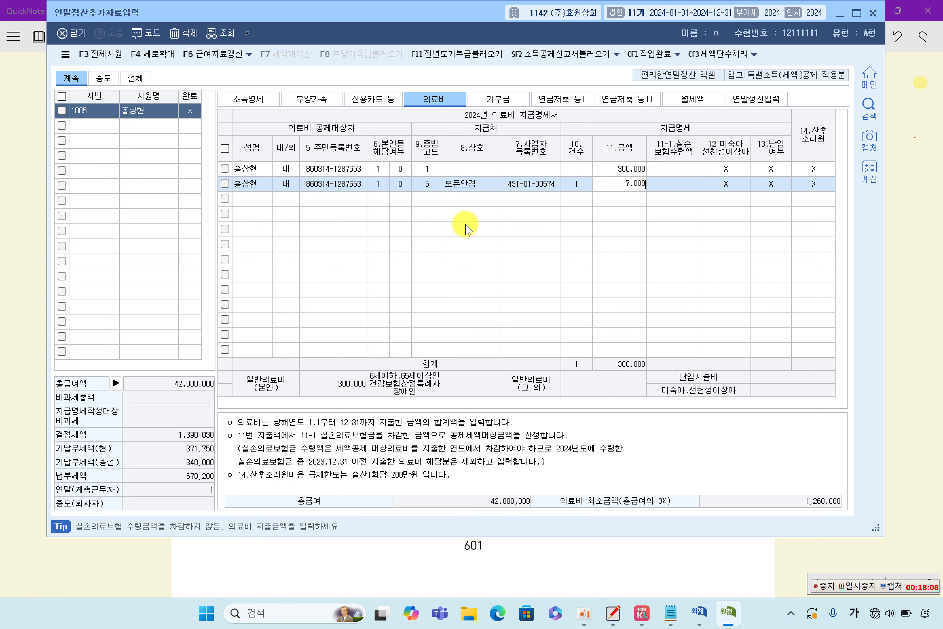
text(00)
key(BackSpace)
key(BackSpace)
key(BackSpace)
key(BackSpace)
key(BackSpace)
key(BackSpace)
Step: Enter 500,000 as the 금액 of the 모든안경 row and complete the row with the default options
text(500,000)
key(Return)
key(Return)
key(Return)
key(Return)
key(Return)
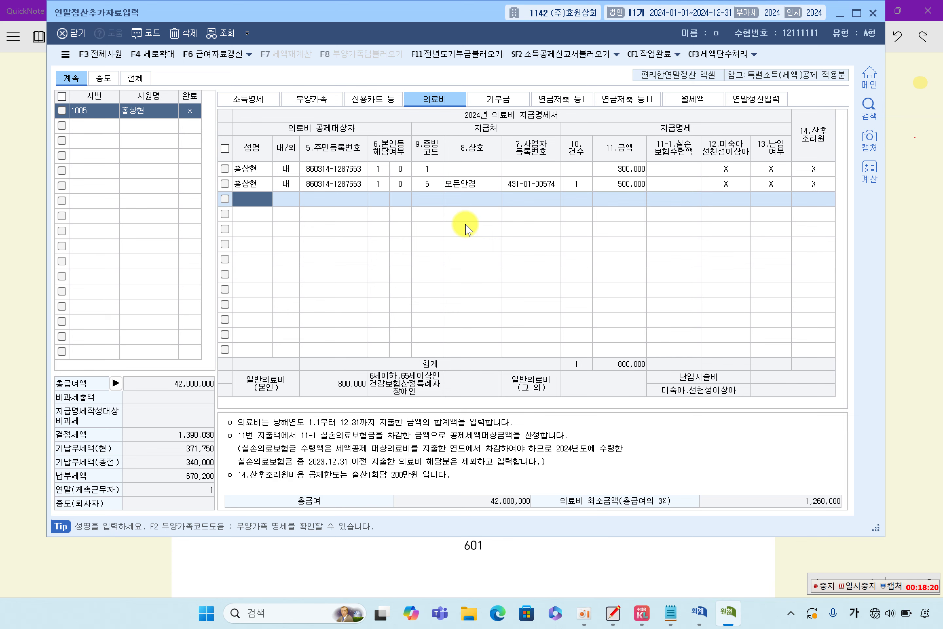
Step: Add a 의료비 row for the 직계비속(자녀) with evidence code 1.국세청장
key(F2)
key(Down)
key(Down)
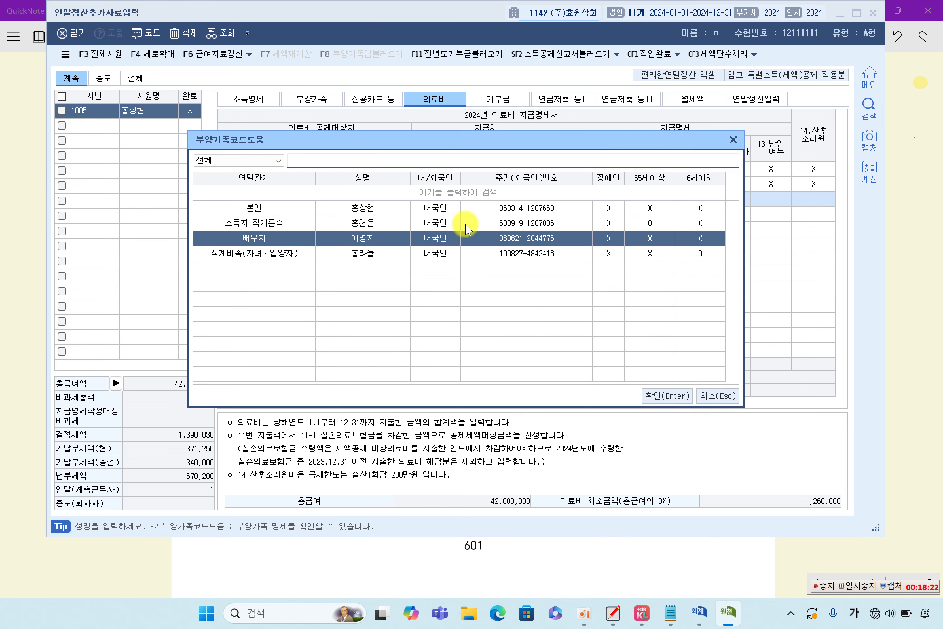
key(Up)
key(Down)
key(Down)
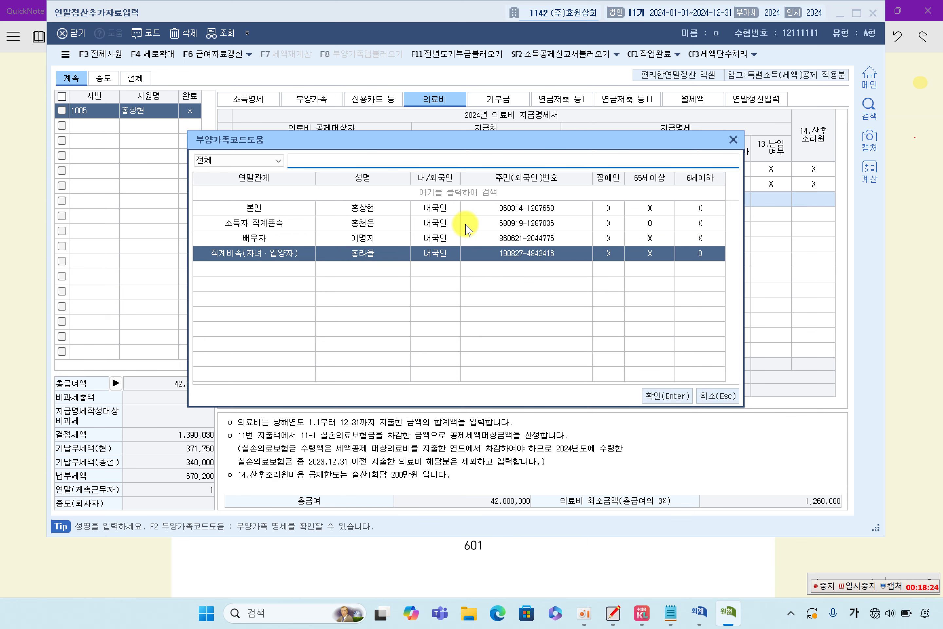
key(Return)
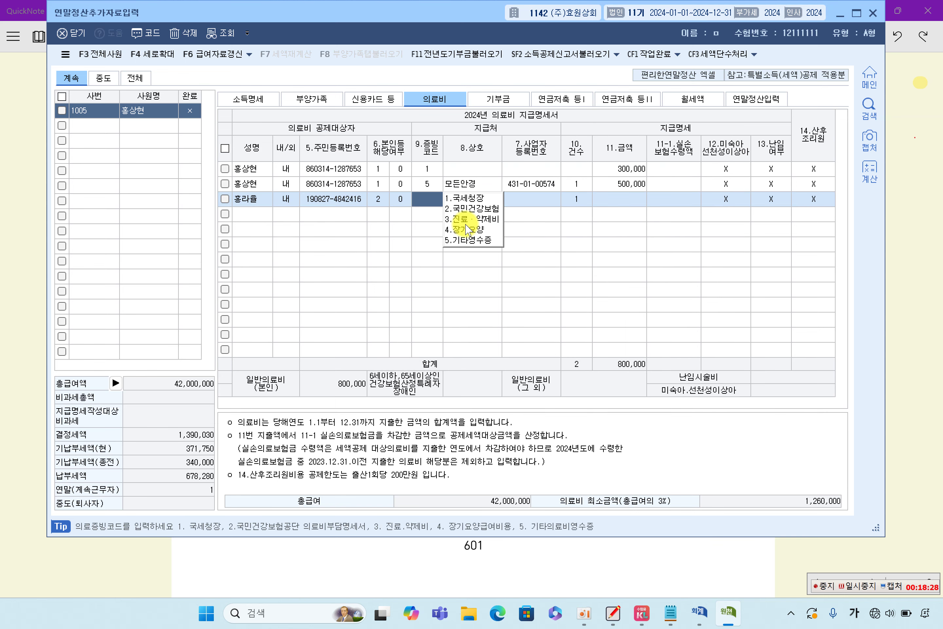
text(1)
key(Return)
key(Return)
key(Return)
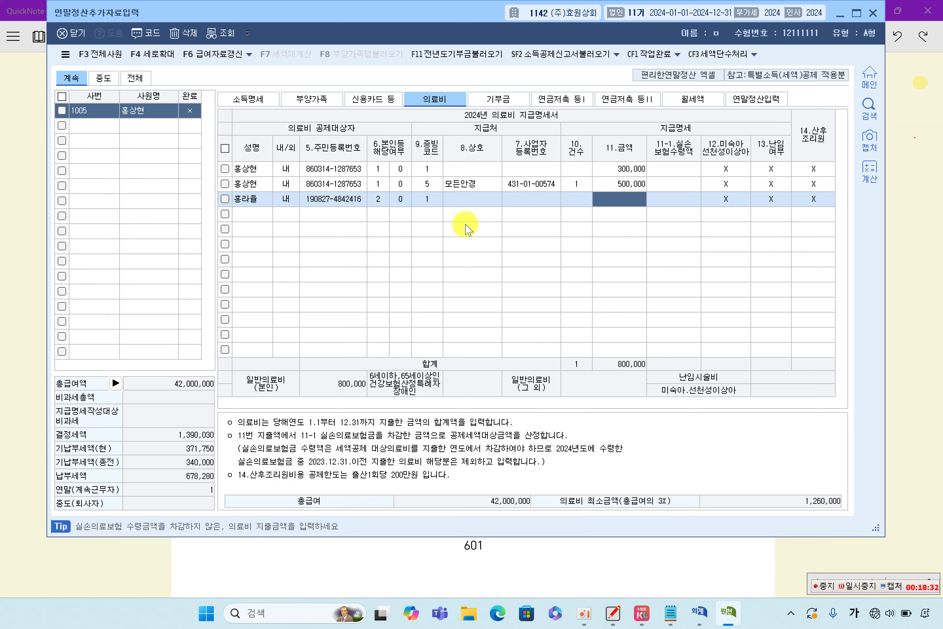
Step: Enter 400,000 as the 금액 of the child's medical expense and complete the row
text(4000000)
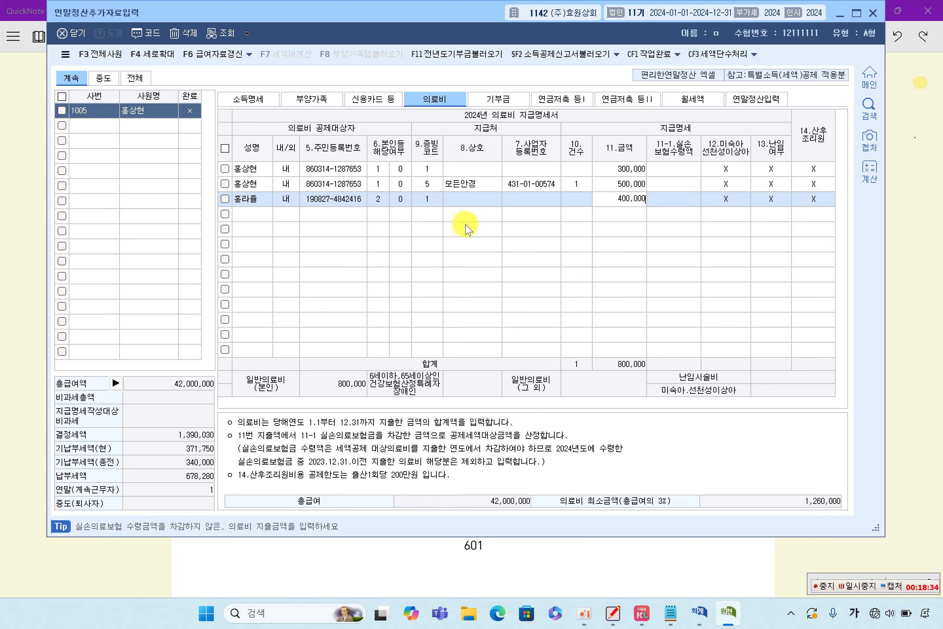
key(Return)
key(Return)
key(Return)
key(Return)
key(Return)
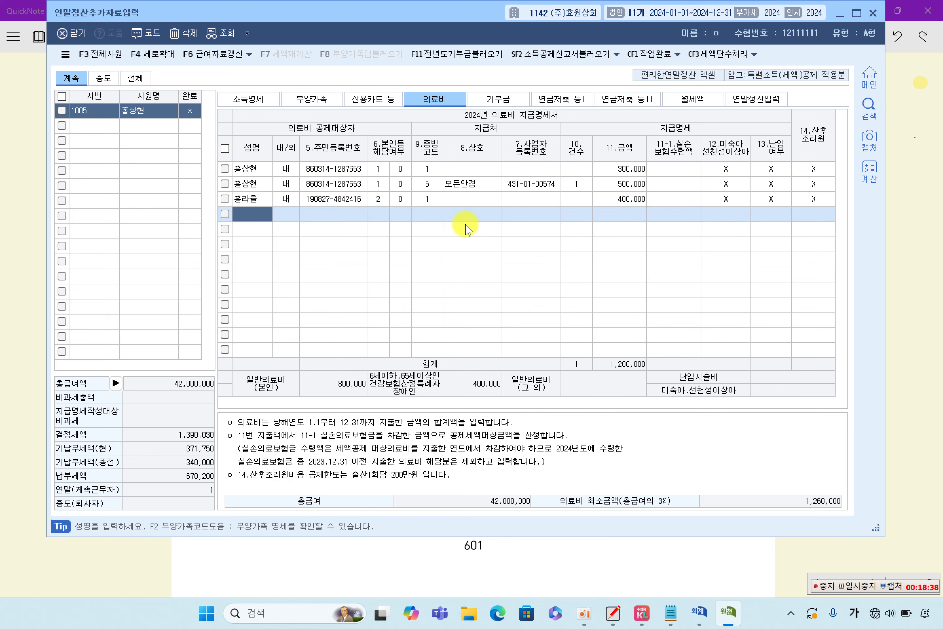
Step: Add a 의료비 row for the 소득자 직계존속 (father) with evidence code 1.국세청장
key(F2)
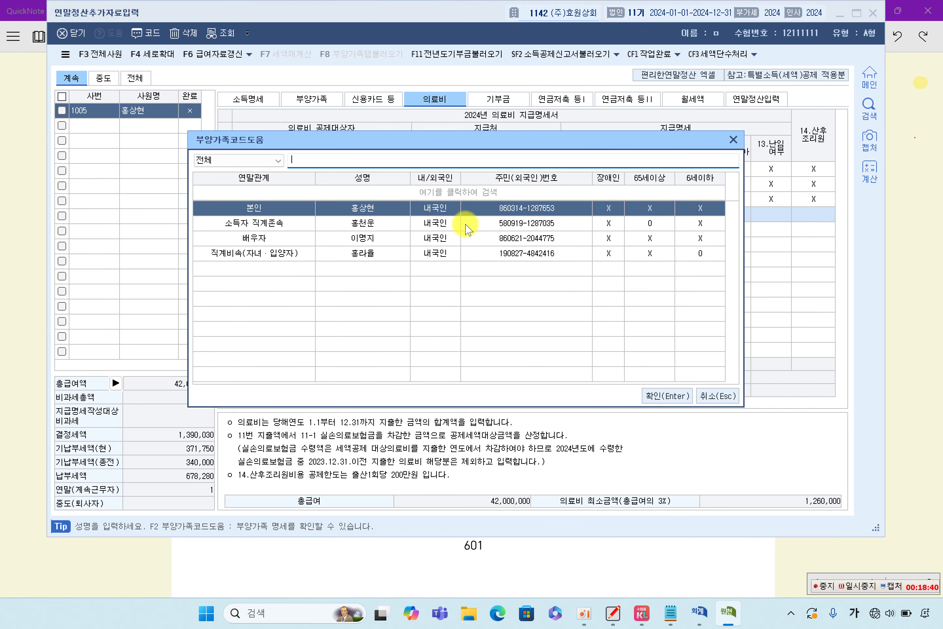
key(Down)
key(Down)
key(Down)
key(Up)
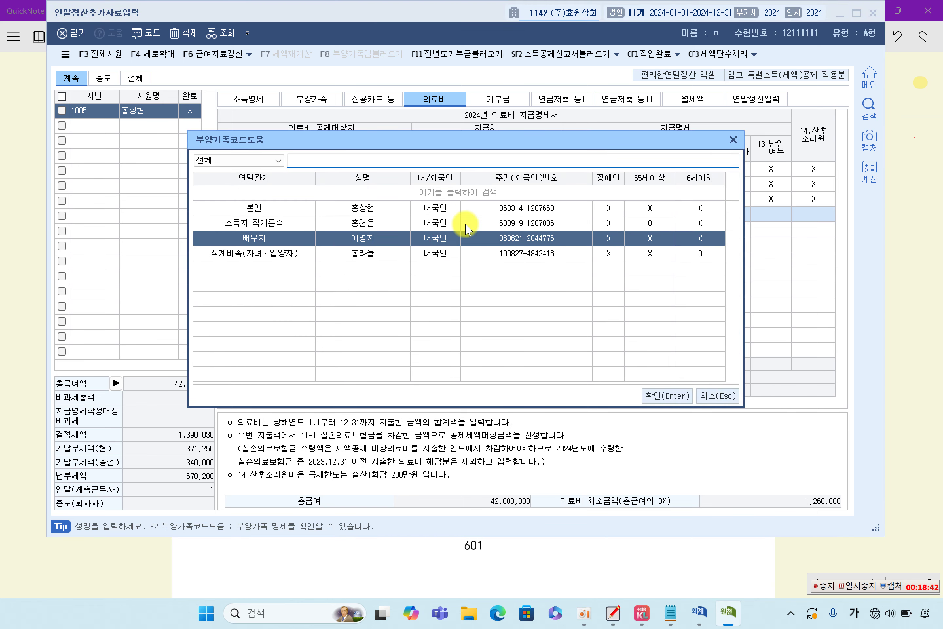
key(Up)
key(Return)
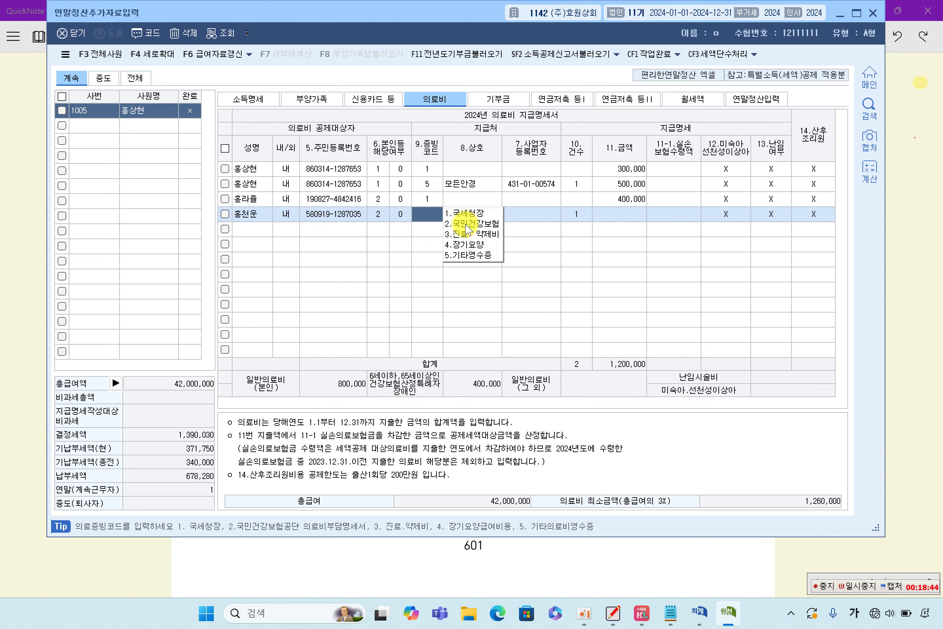
text(1)
key(Return)
key(Return)
key(Return)
key(Return)
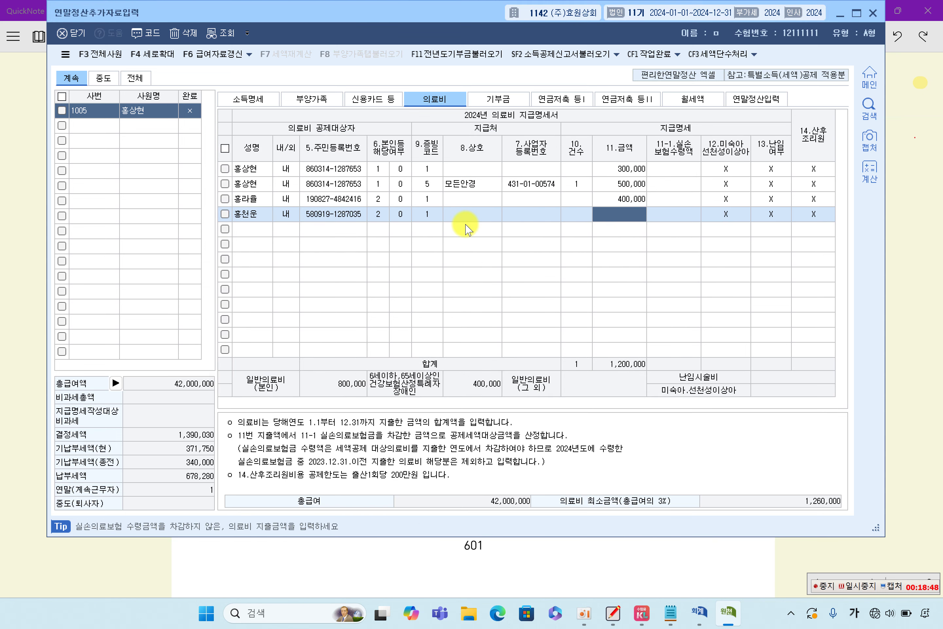
Step: Enter 8,000,000 as the 금액 of the father's medical expense and complete the row
text(800,000)
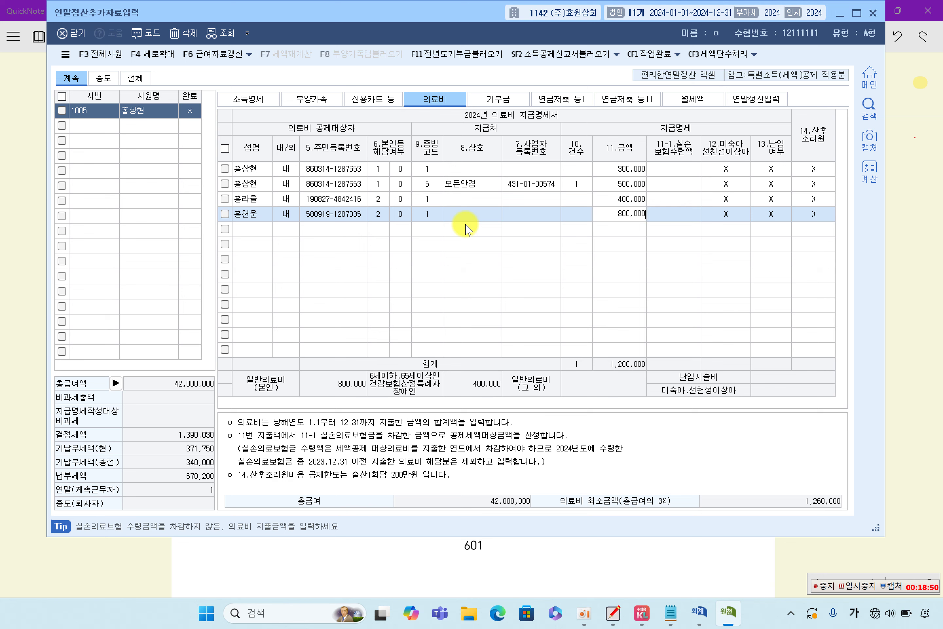
key(Return)
key(Return)
key(Return)
key(Return)
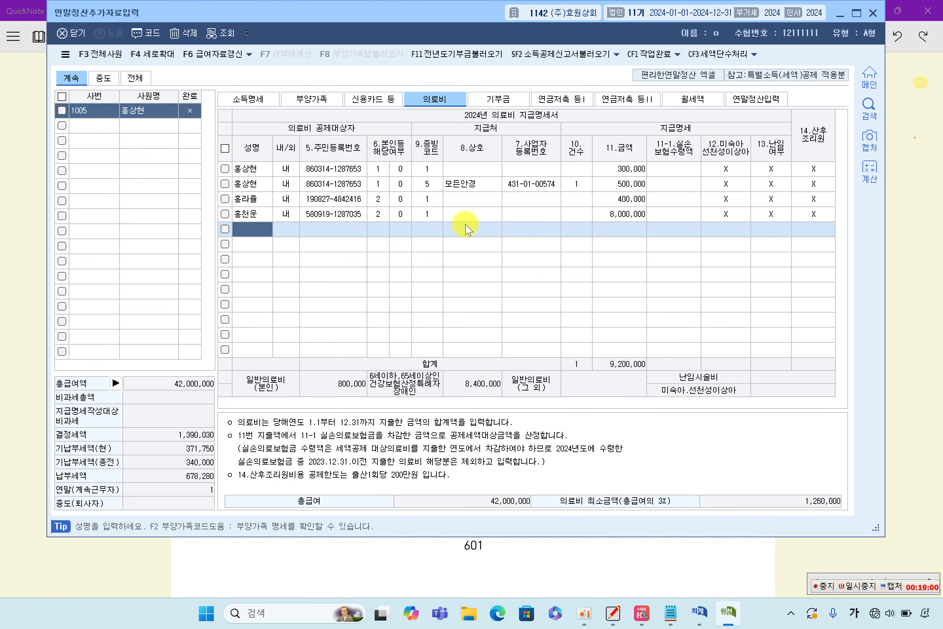
Step: Switch to QuickNote Whiteboard and handwrite a red star and a circled mark beside the 교육비 row, outside the table
click(924, 285)
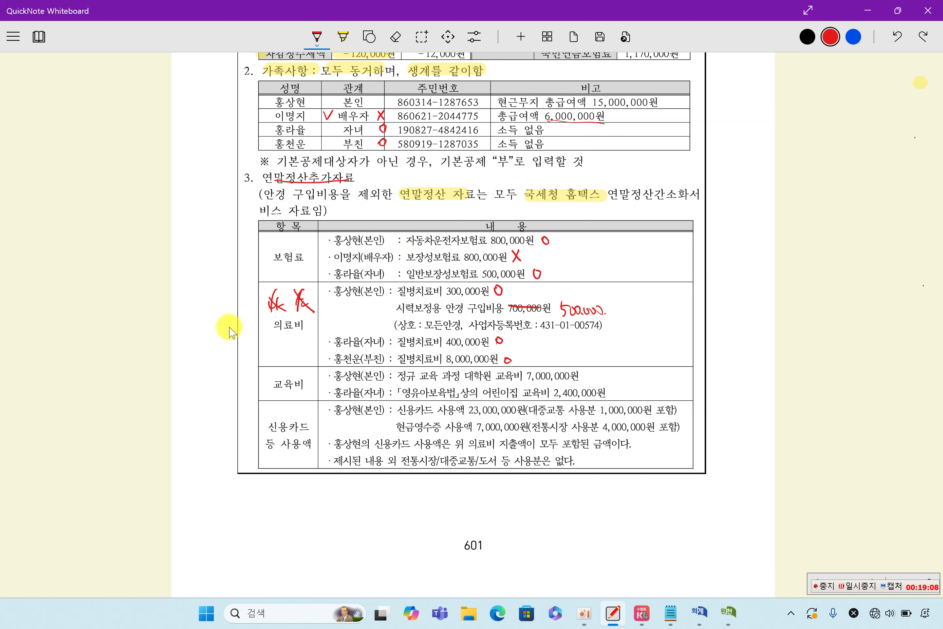
mouse_move(207, 372)
mouse_down()
mouse_move(220, 391)
mouse_move(239, 371)
mouse_up()
click(227, 386)
drag(236, 379, 244, 386)
click(246, 385)
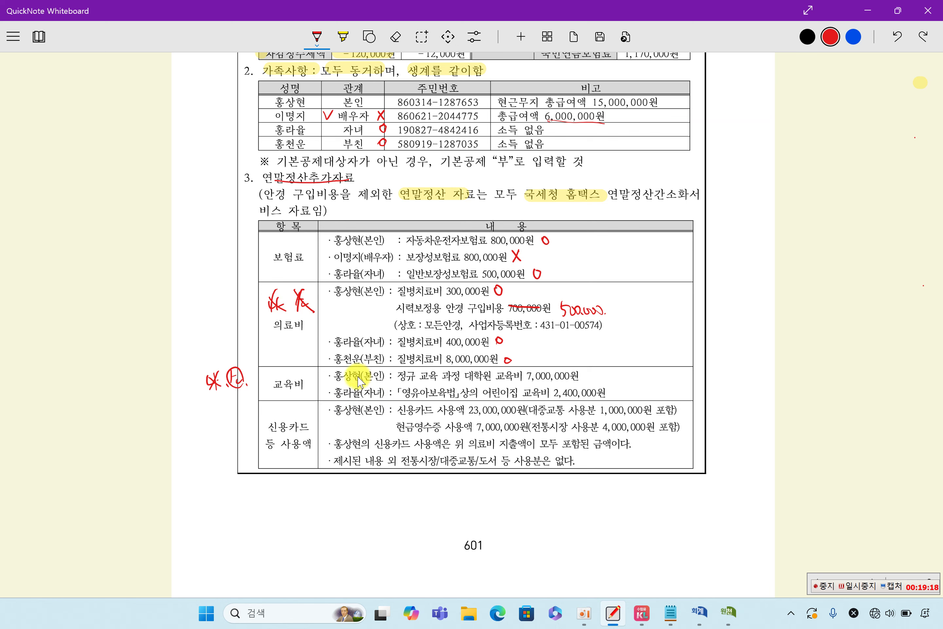
Step: Highlight 대학원 and the 본인's name in the first 교육비 entry in yellow
click(343, 36)
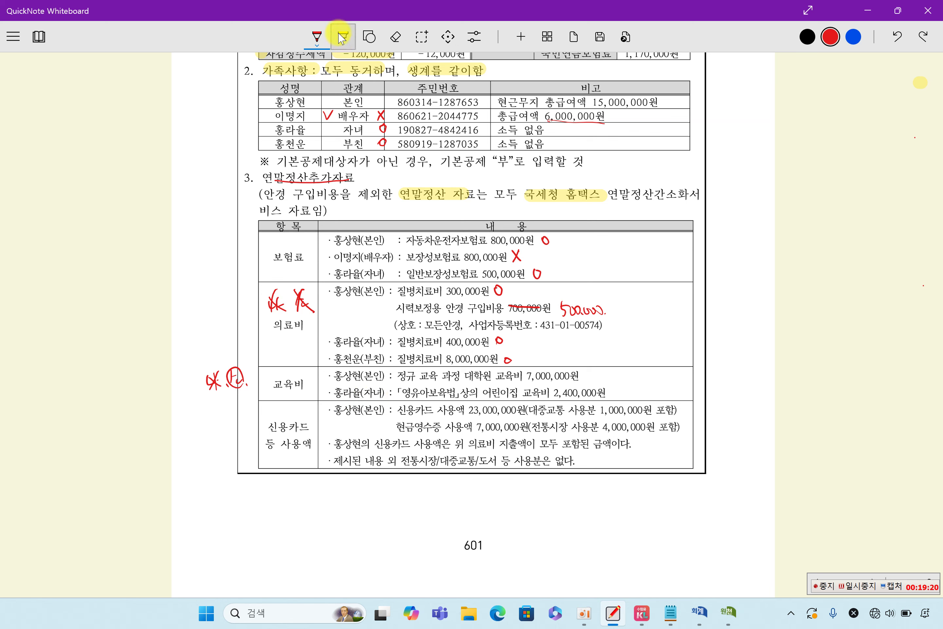
drag(465, 379, 492, 377)
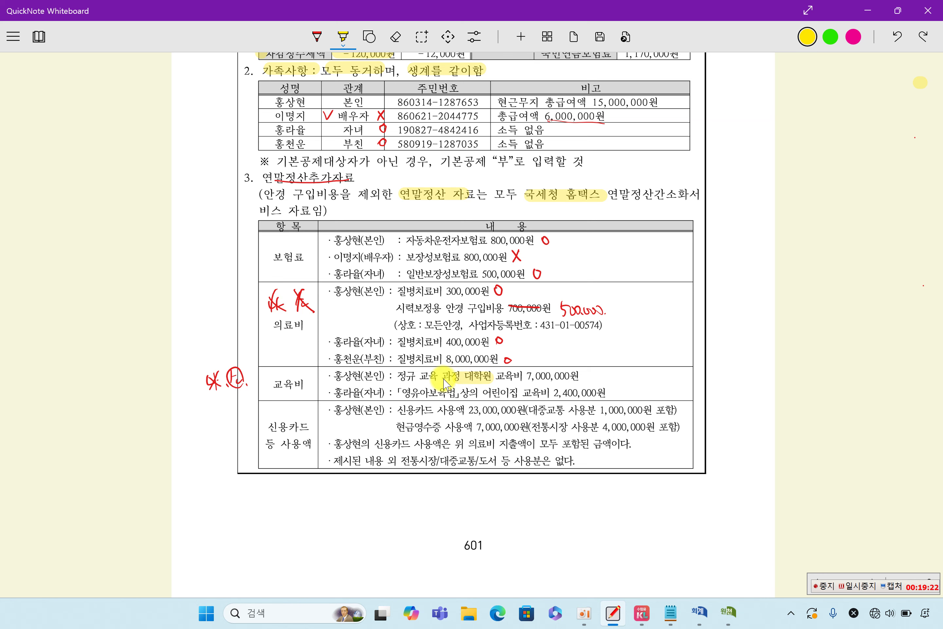
drag(343, 377, 384, 380)
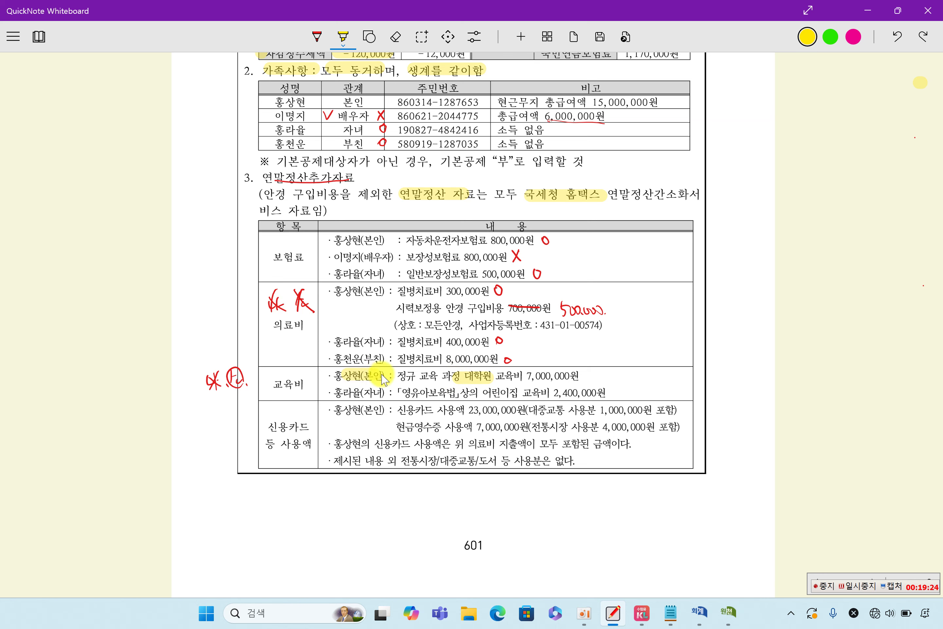
Step: Handwrite red circles after the 본인's 7,000,000원 and the 자녀's 2,400,000원 entries in the 교육비 row
click(317, 37)
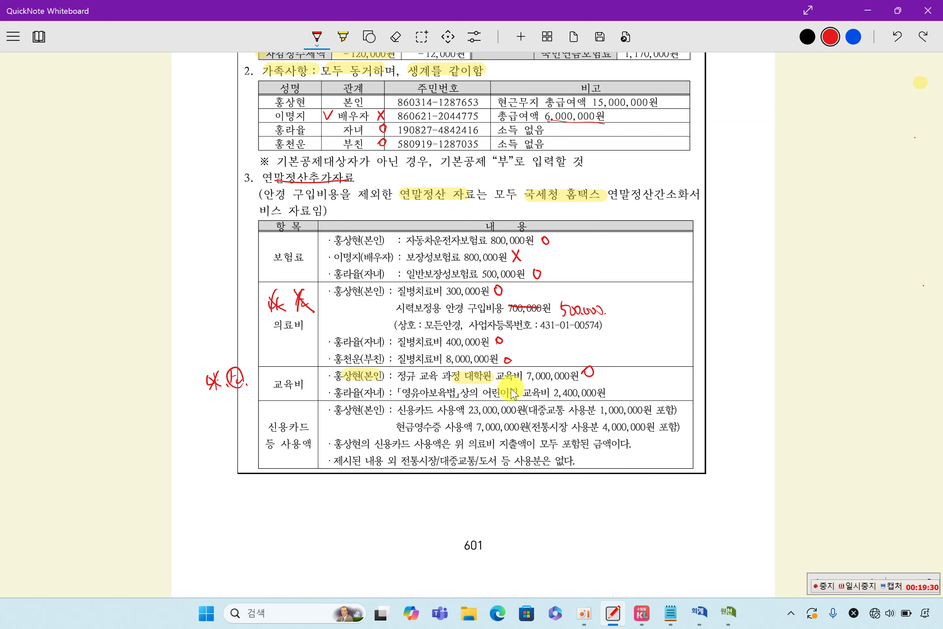
drag(613, 391, 616, 386)
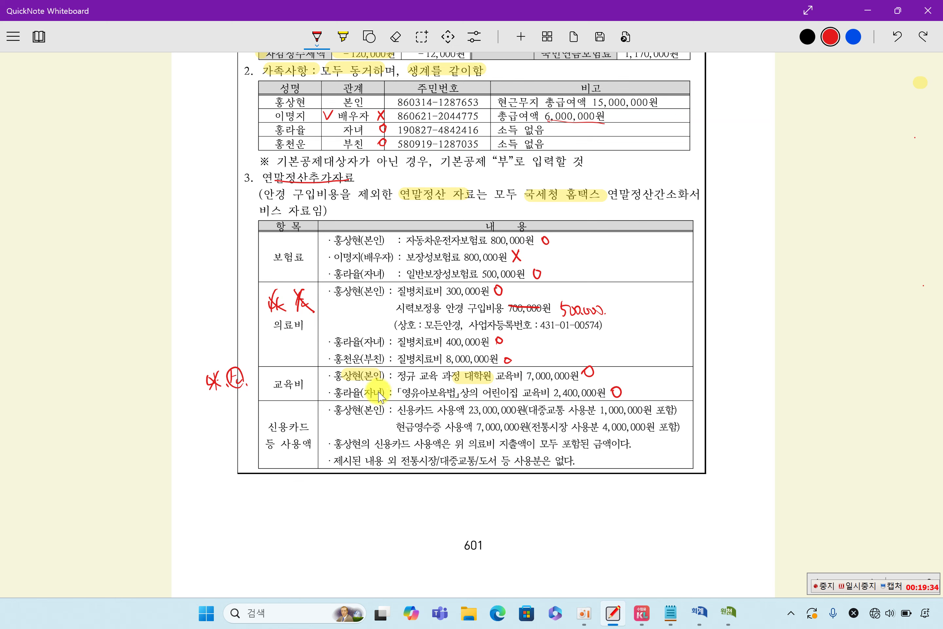
Step: Switch to 연말정산추가자료입력 and enter 7,000,000 as the 본인's 국세청 일반 교육비 with category 4.본인 under 부양가족
click(731, 614)
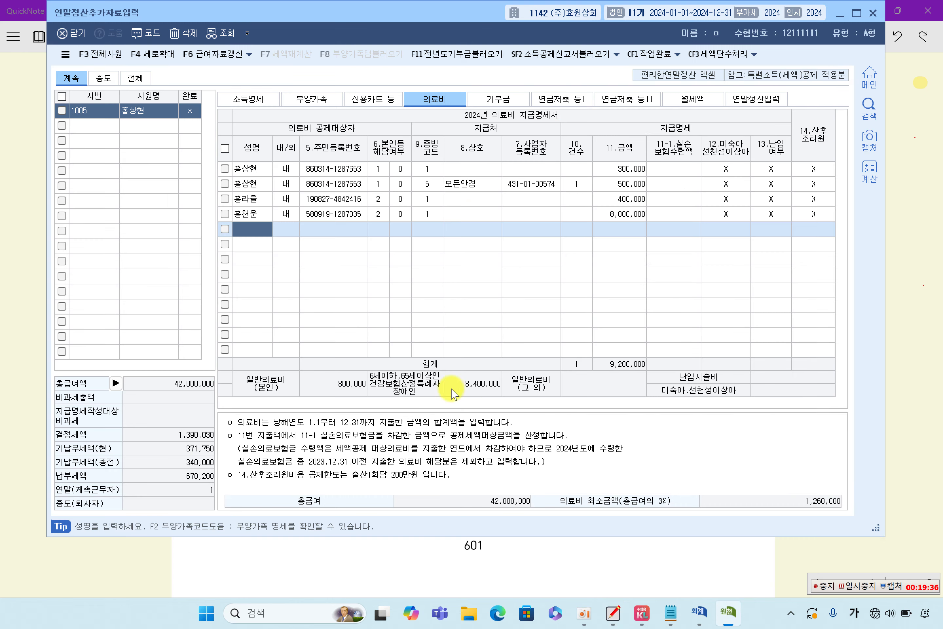
click(312, 100)
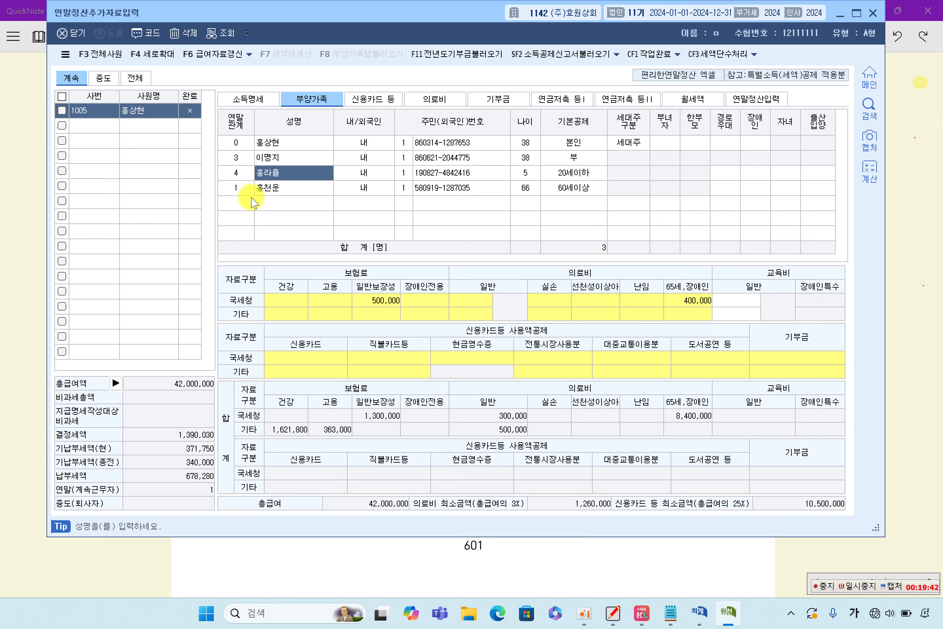
click(300, 143)
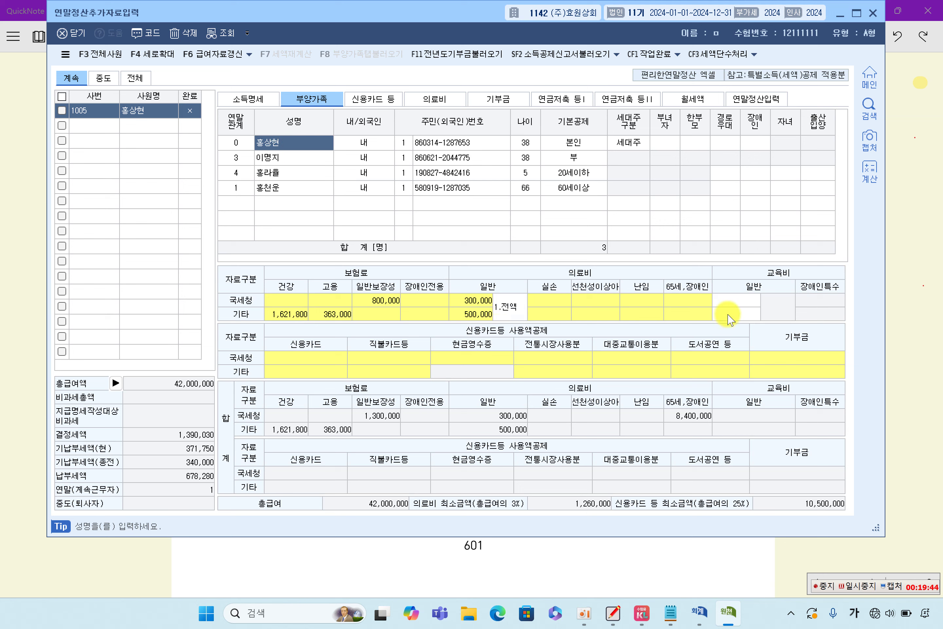
click(727, 304)
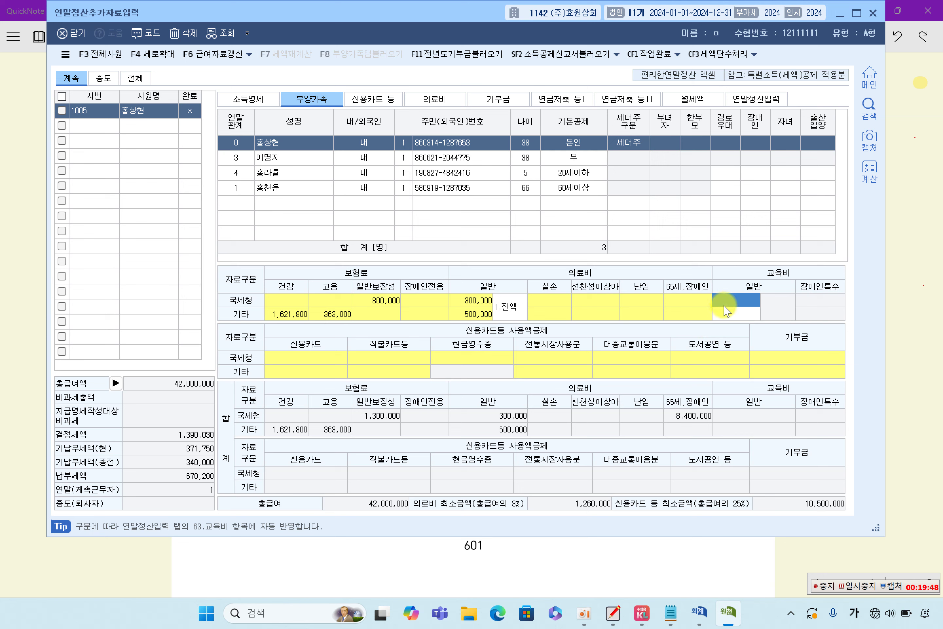
click(726, 316)
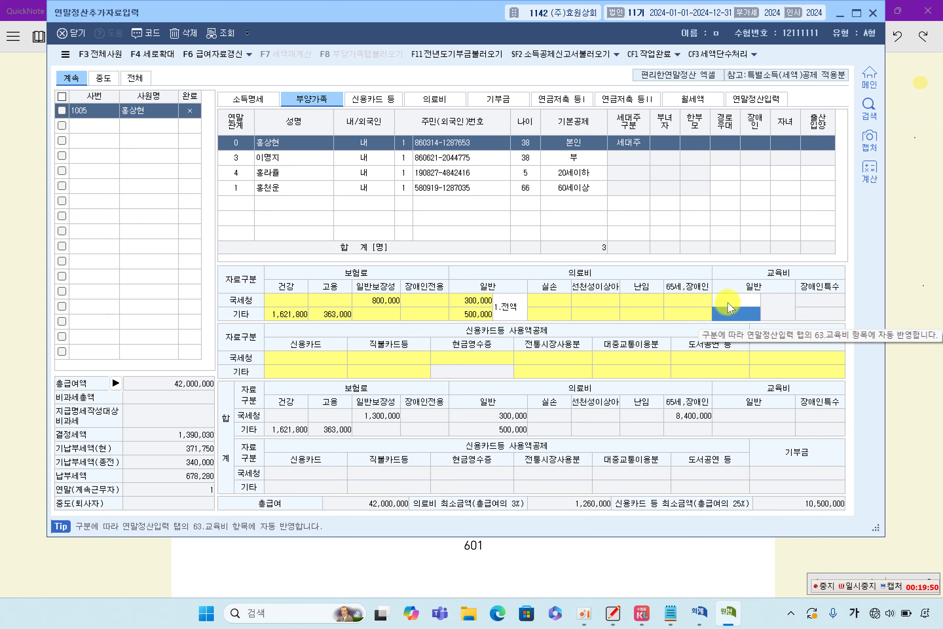
click(722, 303)
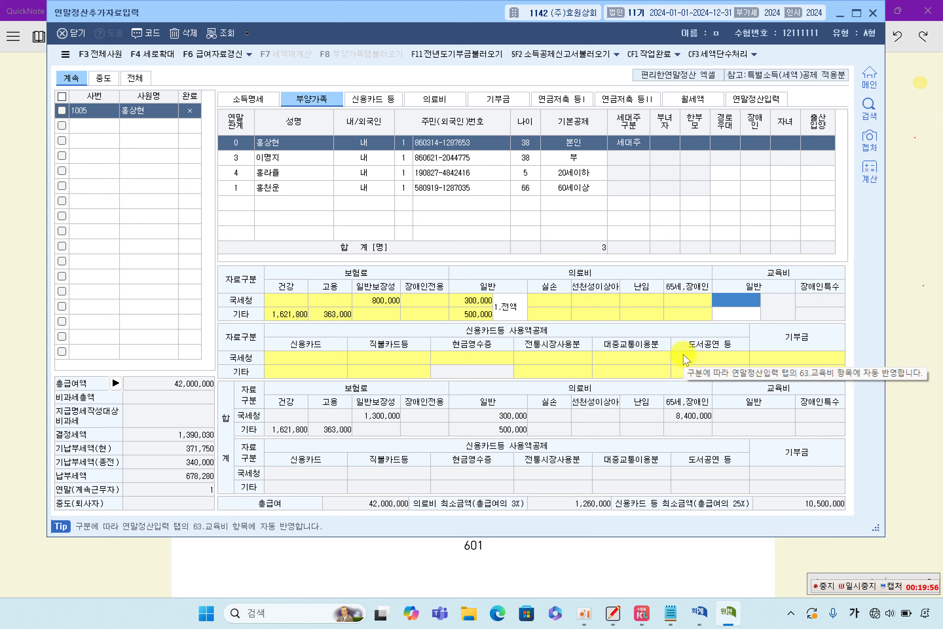
text(70)
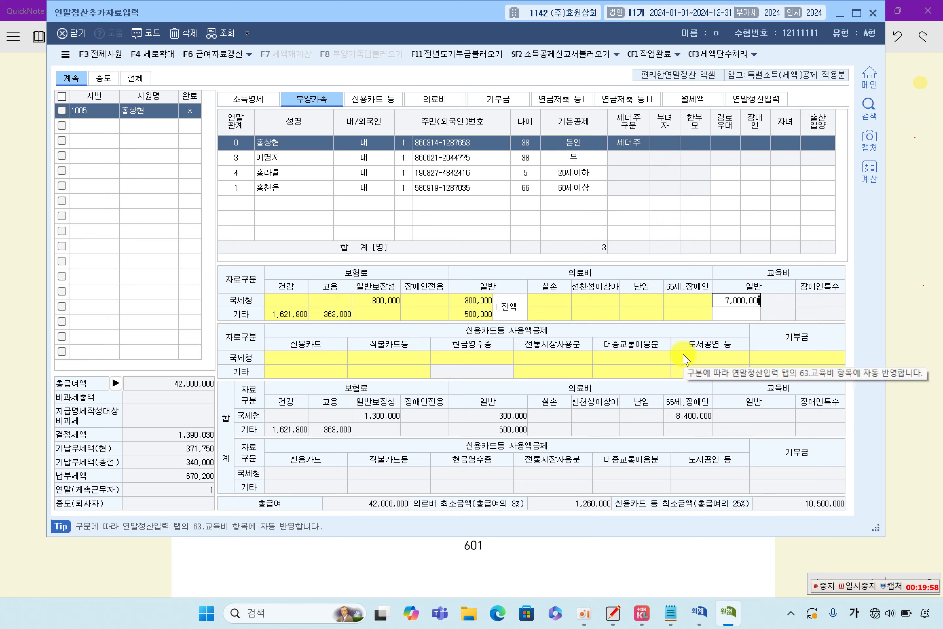
key(Return)
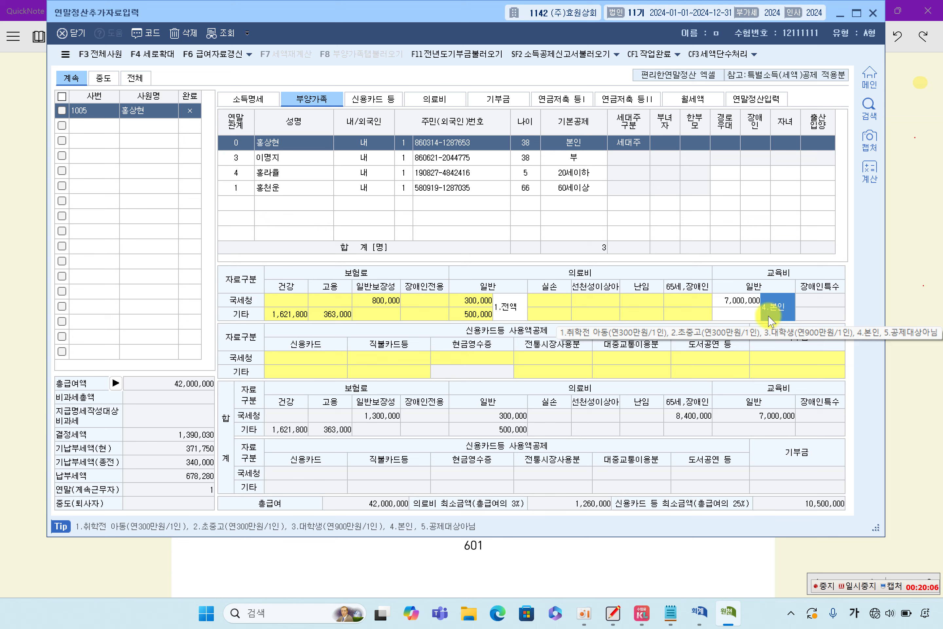
Step: Enter 2,400,000 as the child's 국세청 일반 교육비 and set its category to 1.취학전
click(281, 173)
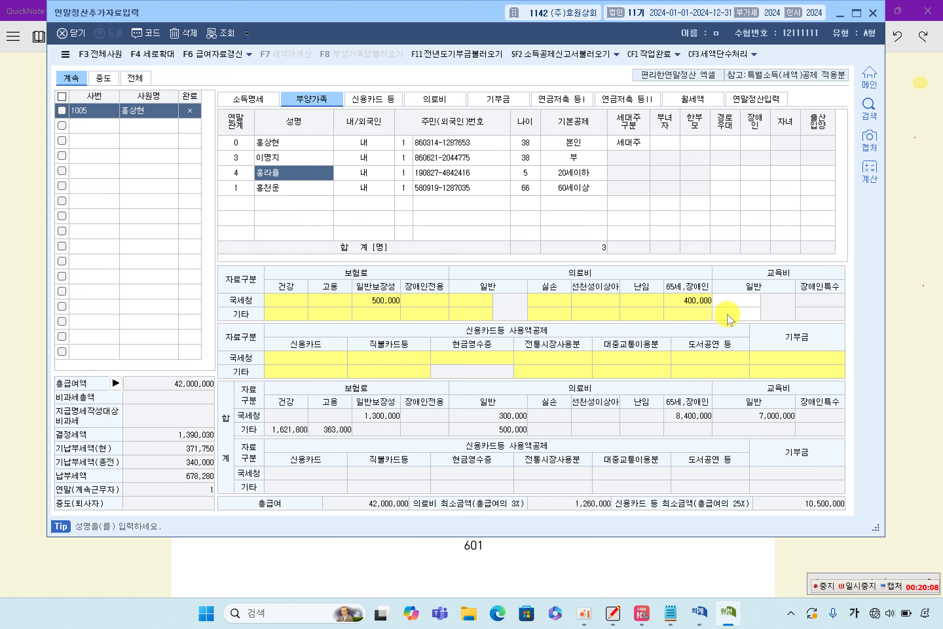
click(736, 300)
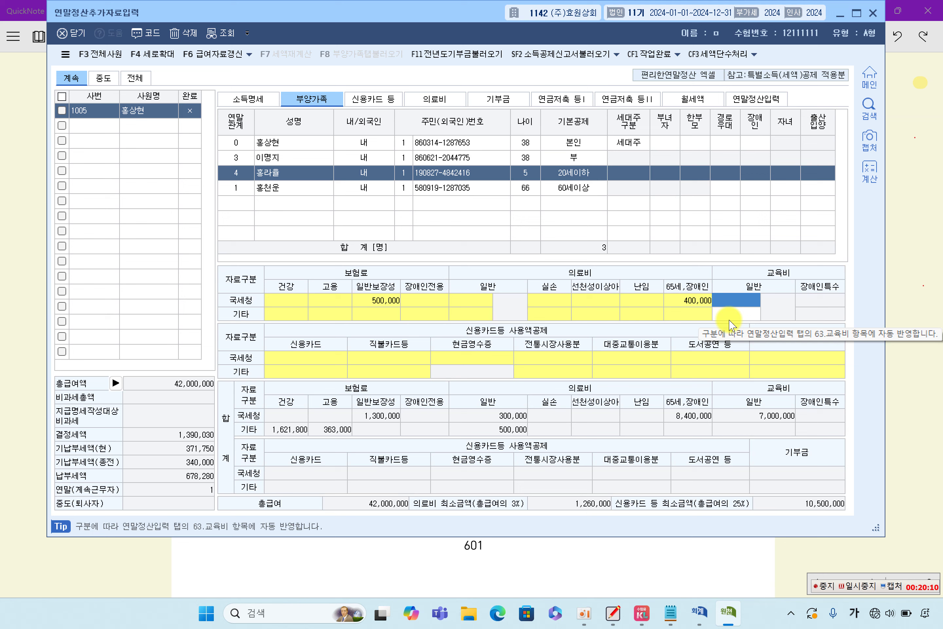
text(2,400,000)
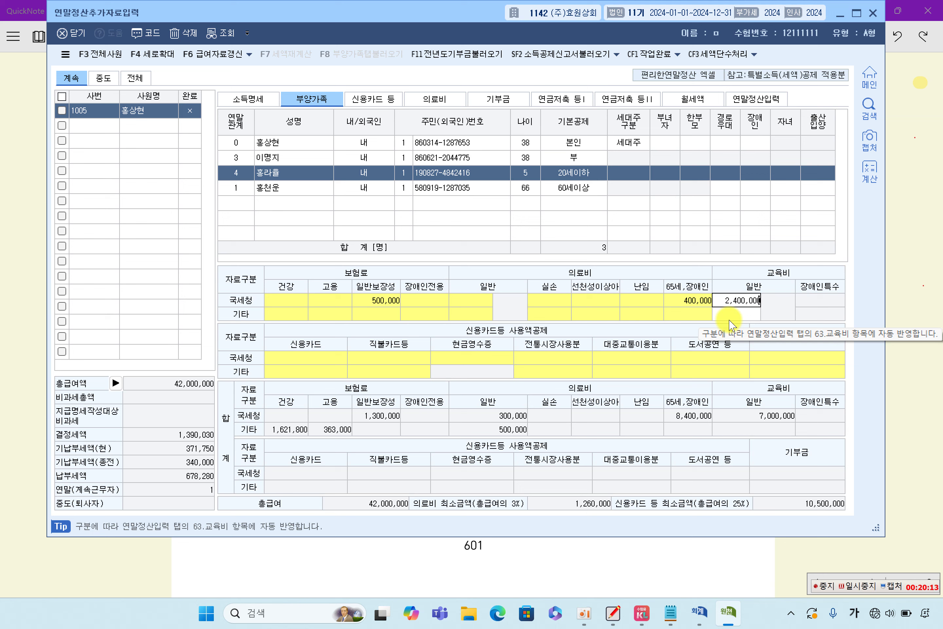
key(Return)
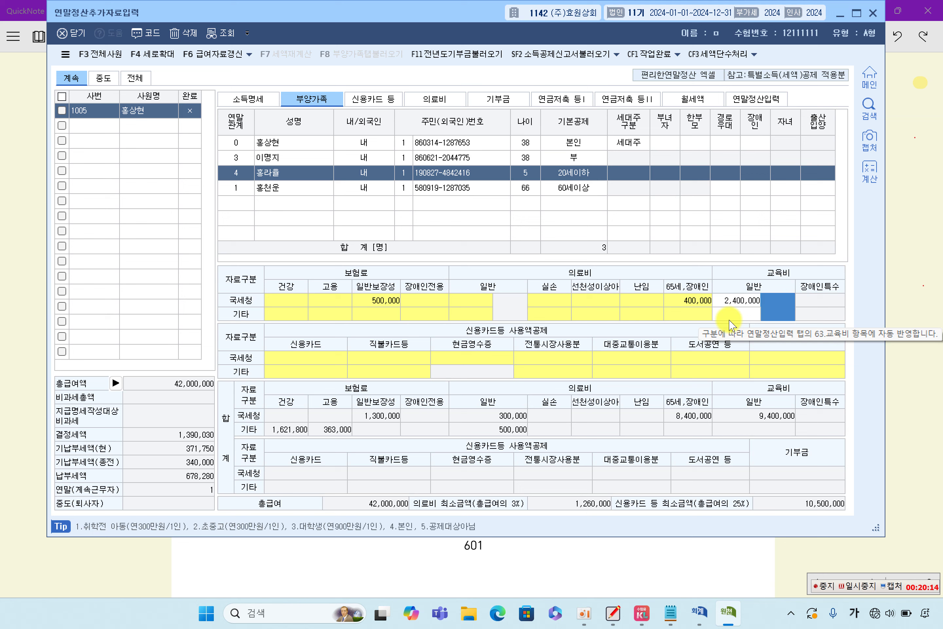
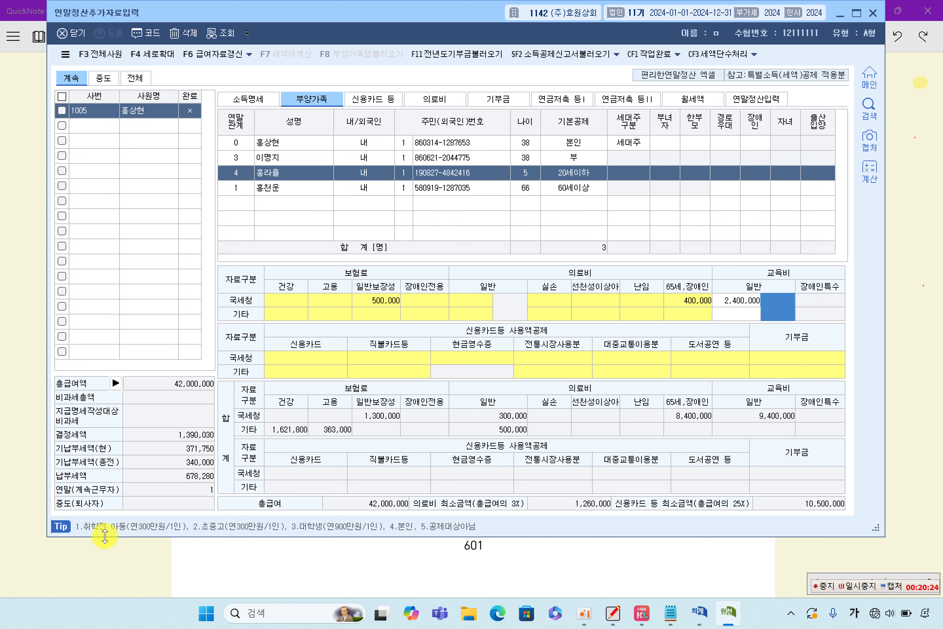
text(1)
key(Return)
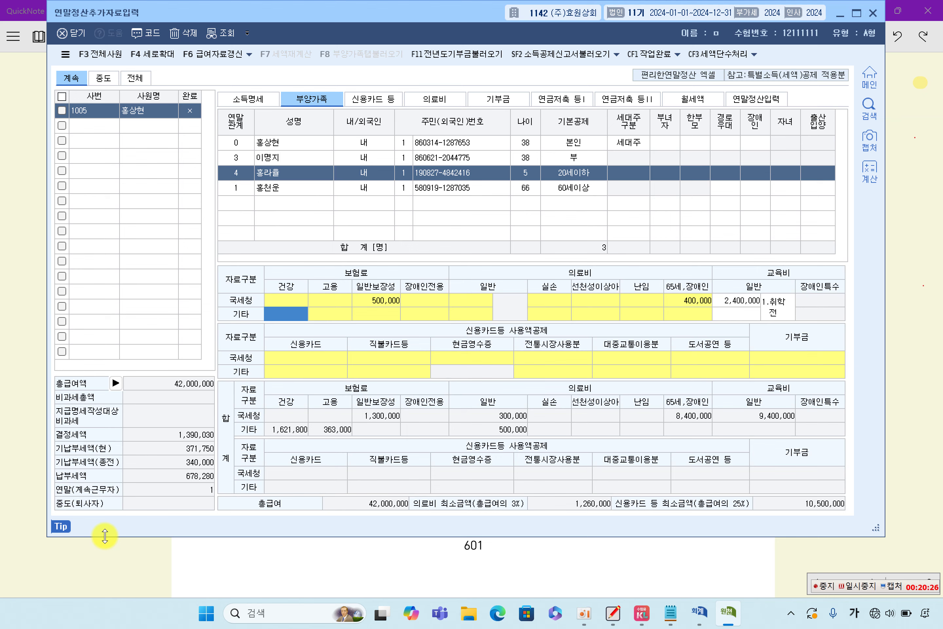
Step: Switch to QuickNote Whiteboard and highlight the 본인's 23,000,000 credit card amount and its 1,000,000 대중교통 portion in yellow
click(916, 462)
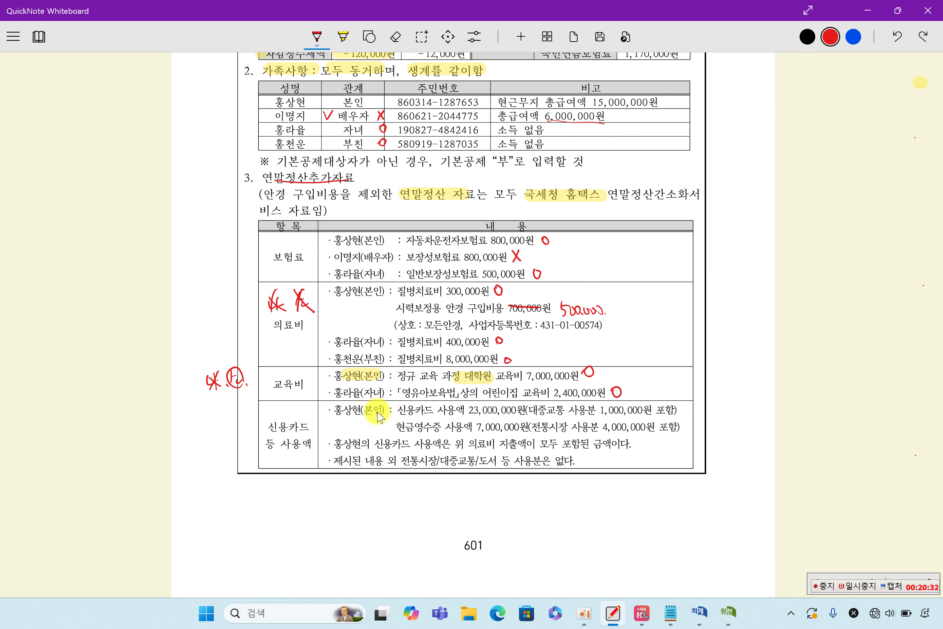
click(343, 37)
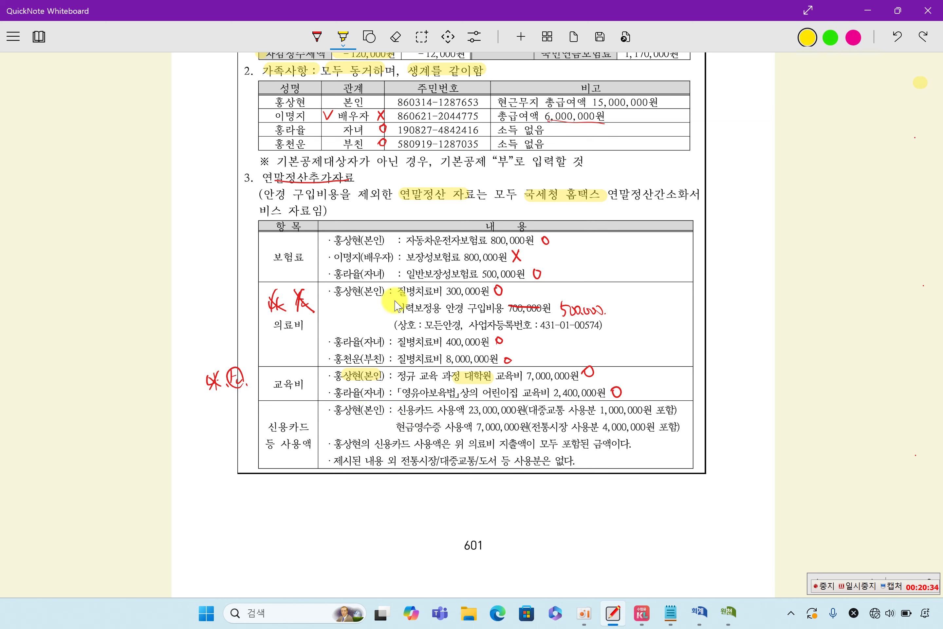
drag(455, 410, 509, 410)
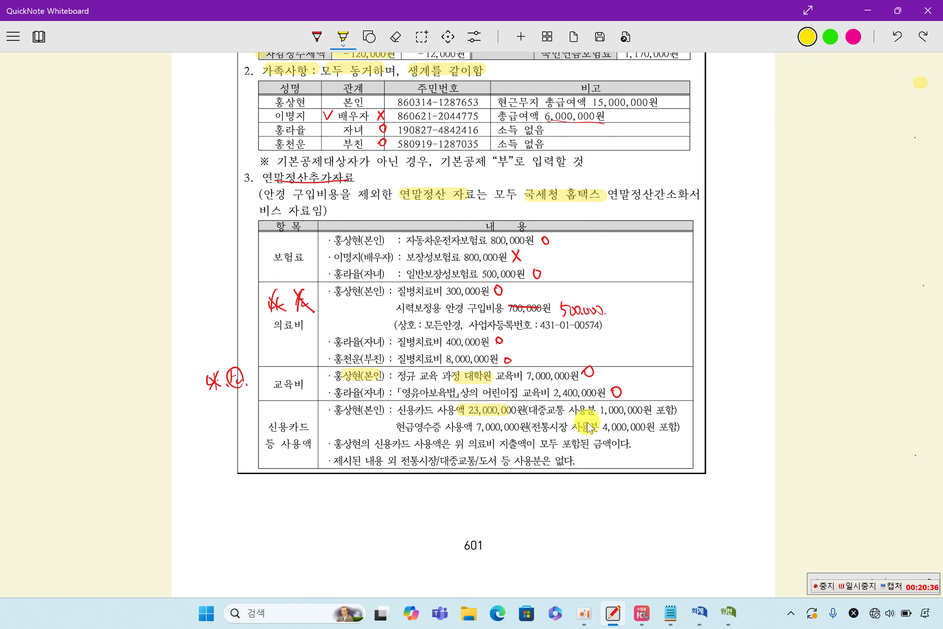
drag(599, 415, 636, 417)
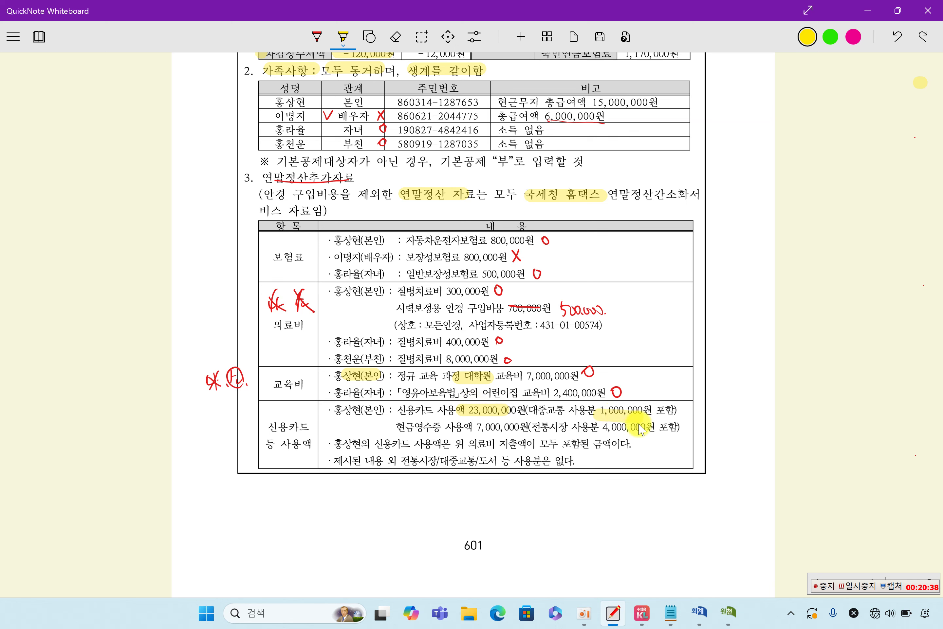
drag(457, 415, 510, 414)
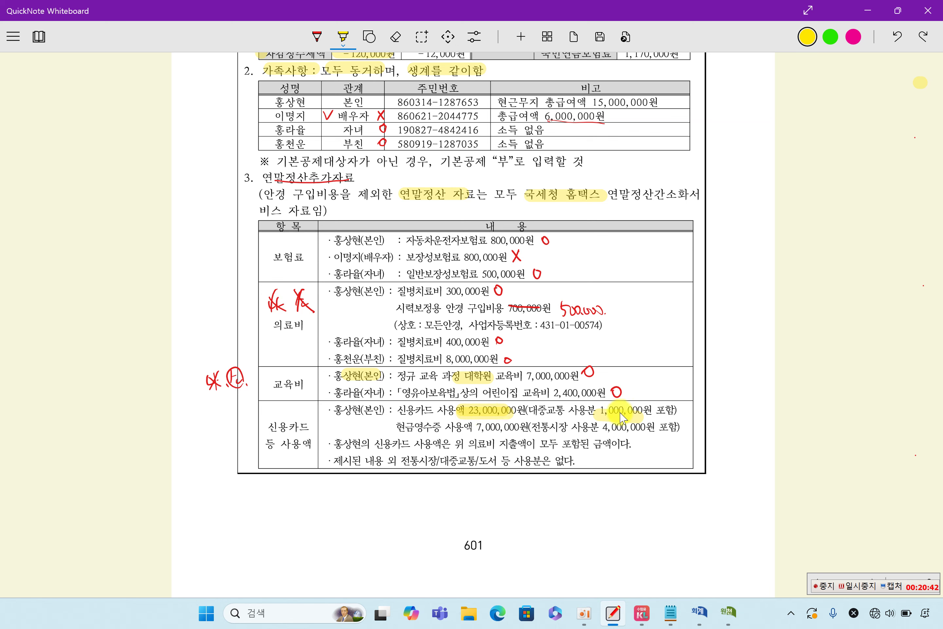
Step: Highlight the 7,000,000 현금영수증 amount, its 4,000,000 전통시장 portion, 의료비 지출액 and the start of the last note in yellow
drag(464, 427, 519, 427)
drag(587, 427, 657, 428)
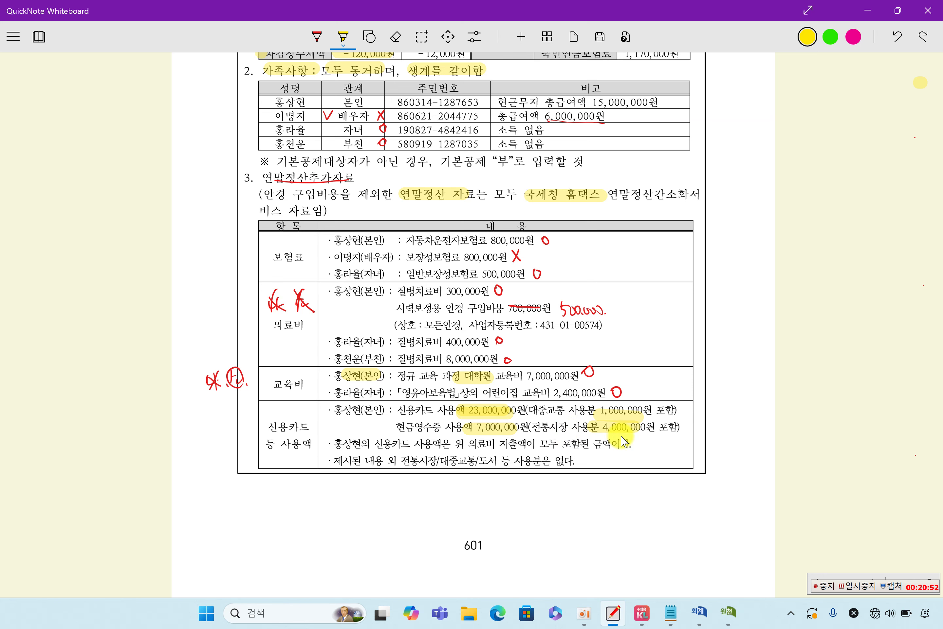
drag(467, 443, 522, 445)
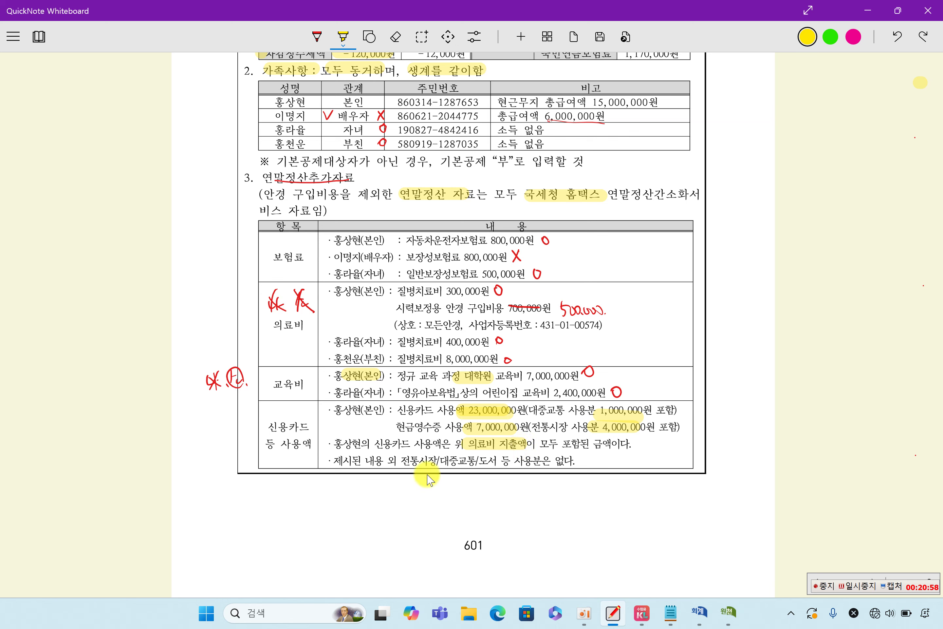
drag(334, 461, 457, 460)
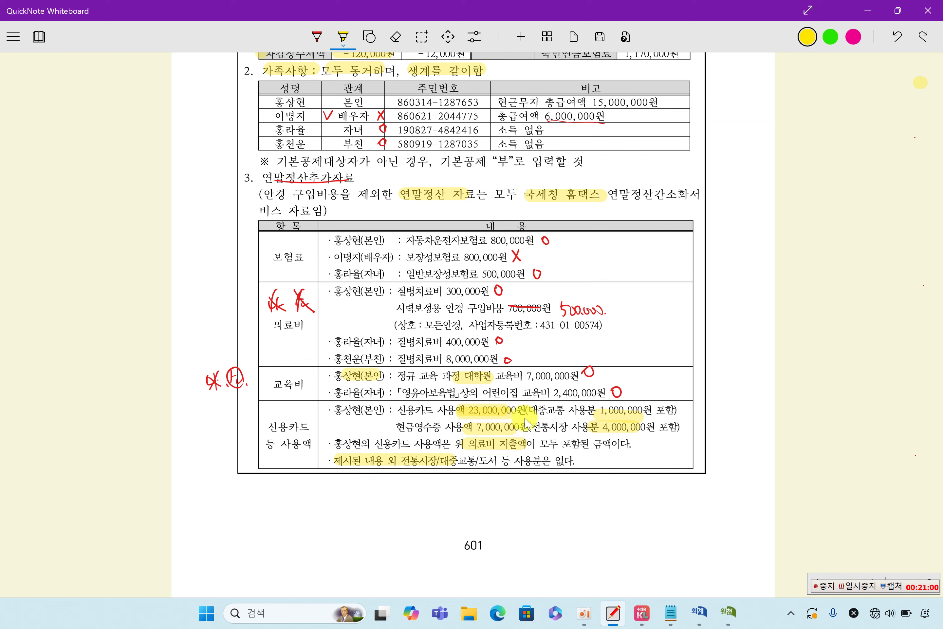
Step: Switch to 연말정산추가자료입력 and enter 22,000,000 as the 본인's 국세청 신용카드 amount under 신용카드 등
click(728, 612)
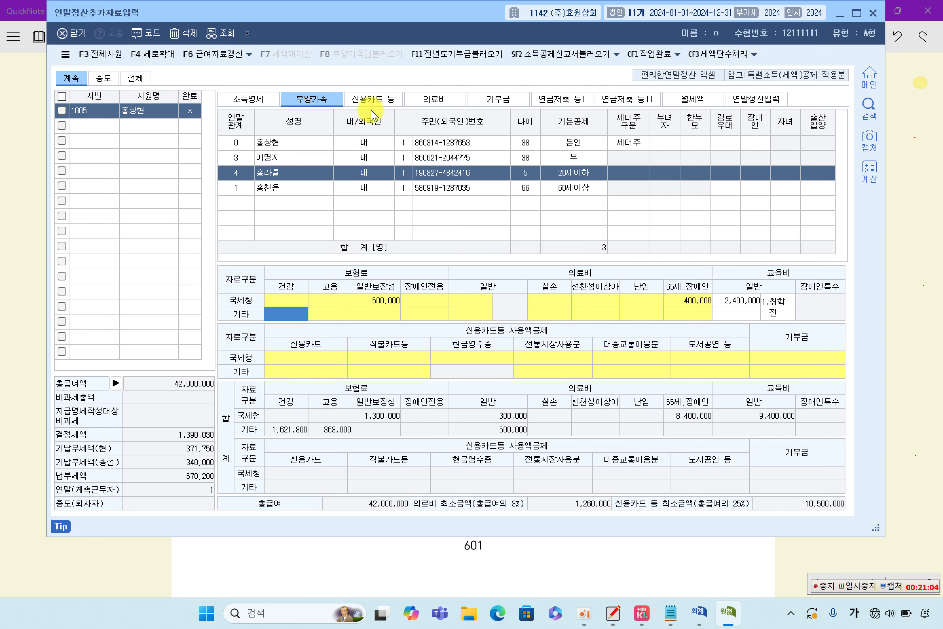
click(372, 100)
click(337, 203)
click(355, 248)
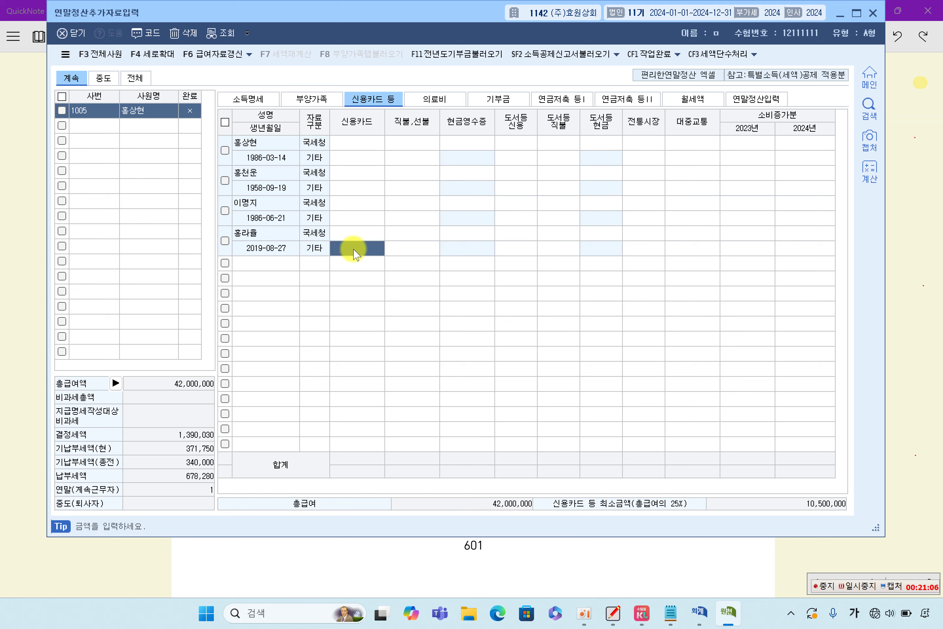
click(338, 144)
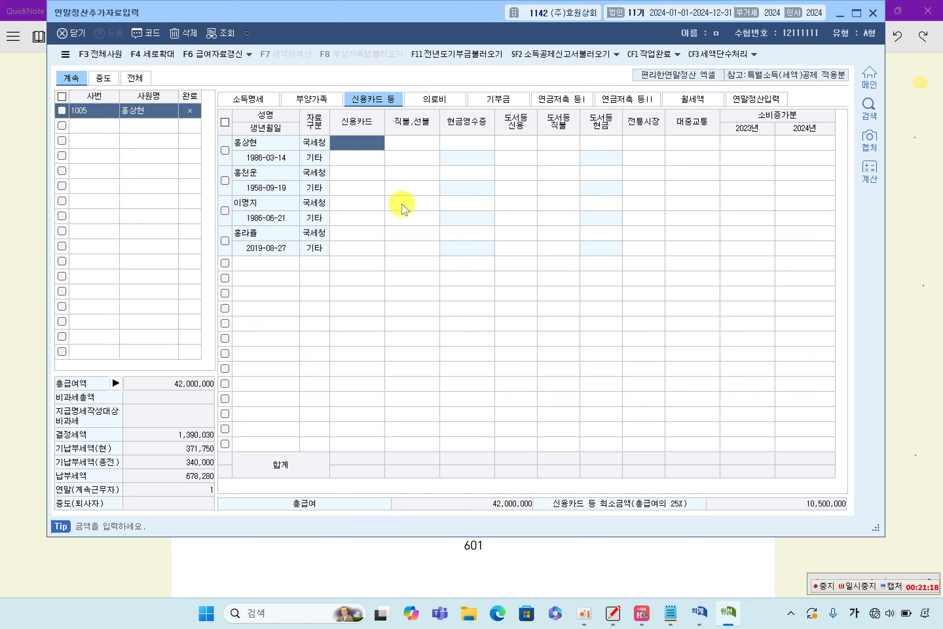
text(22,000,000)
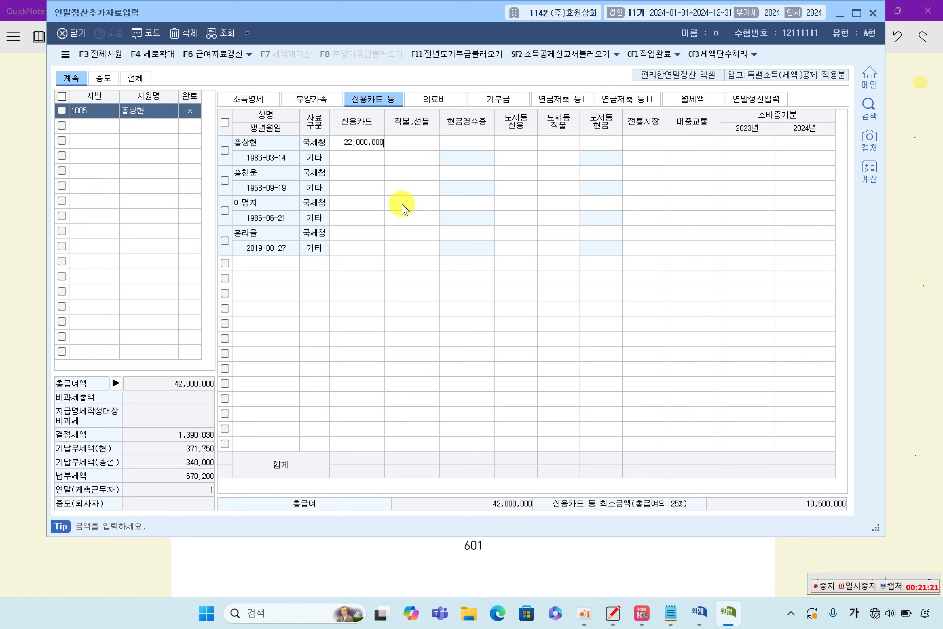
key(Return)
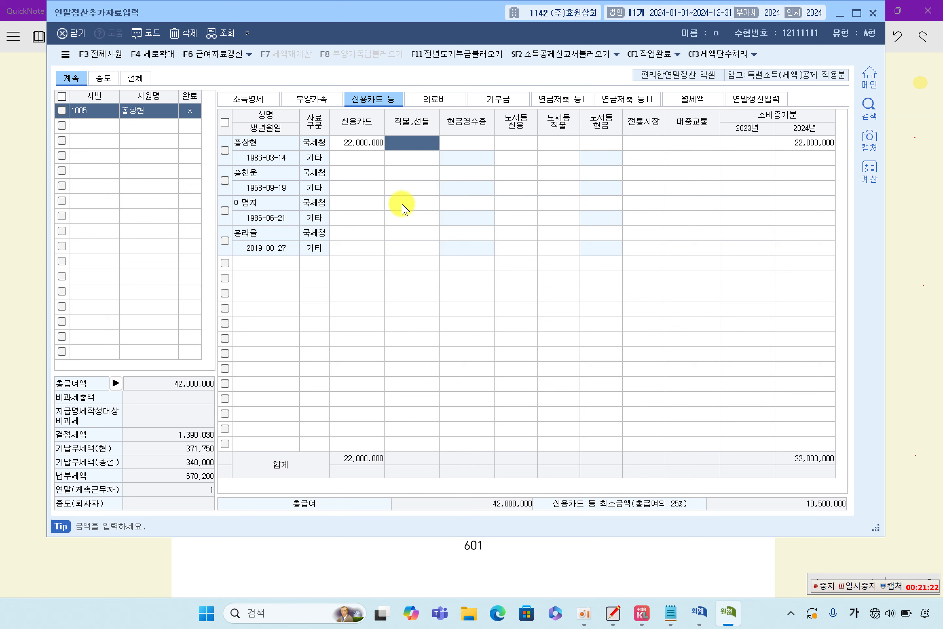
Step: Enter 1,000,000 as the 본인's 국세청 대중교통 amount
click(368, 146)
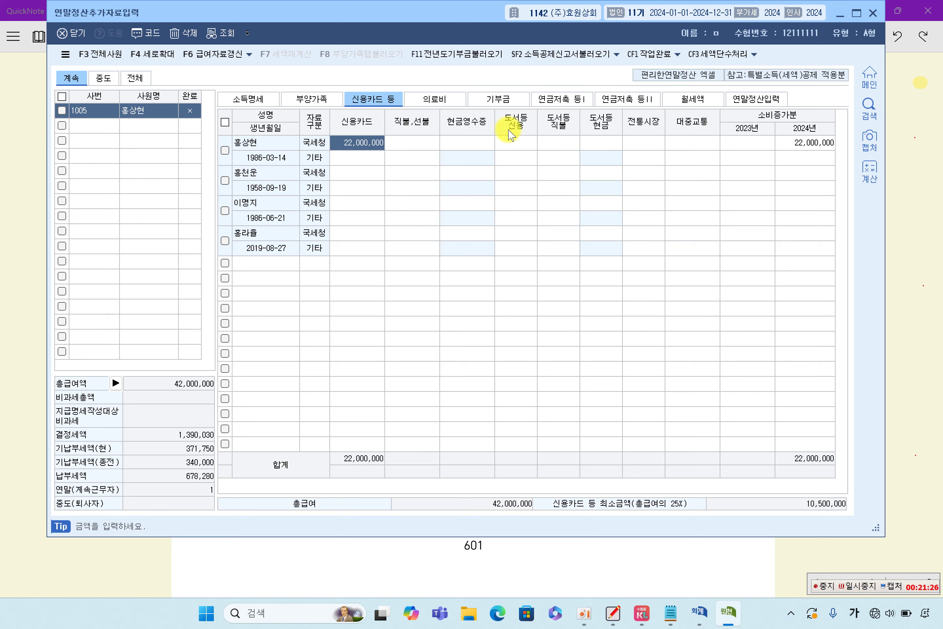
click(693, 147)
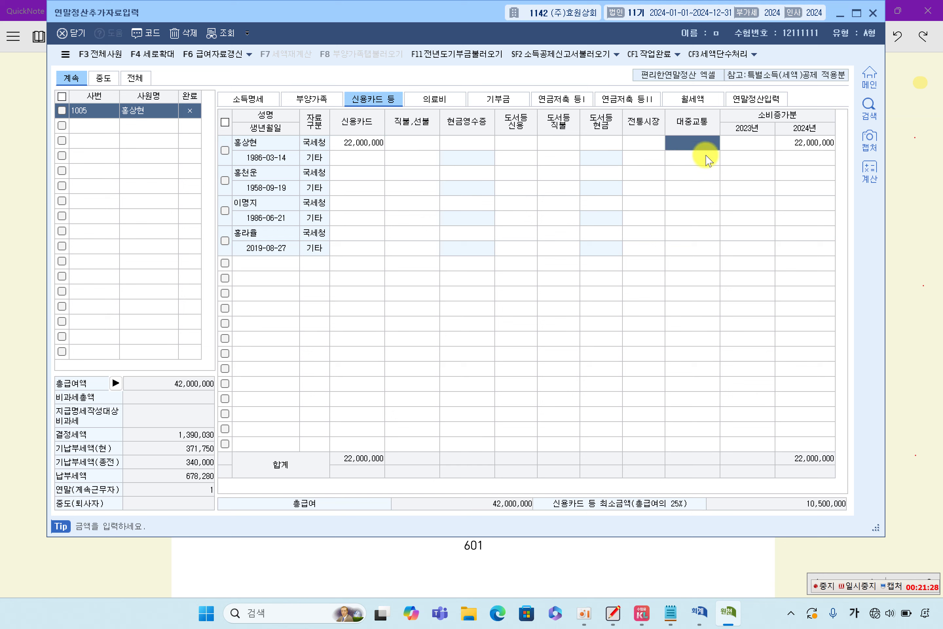
text(1,)
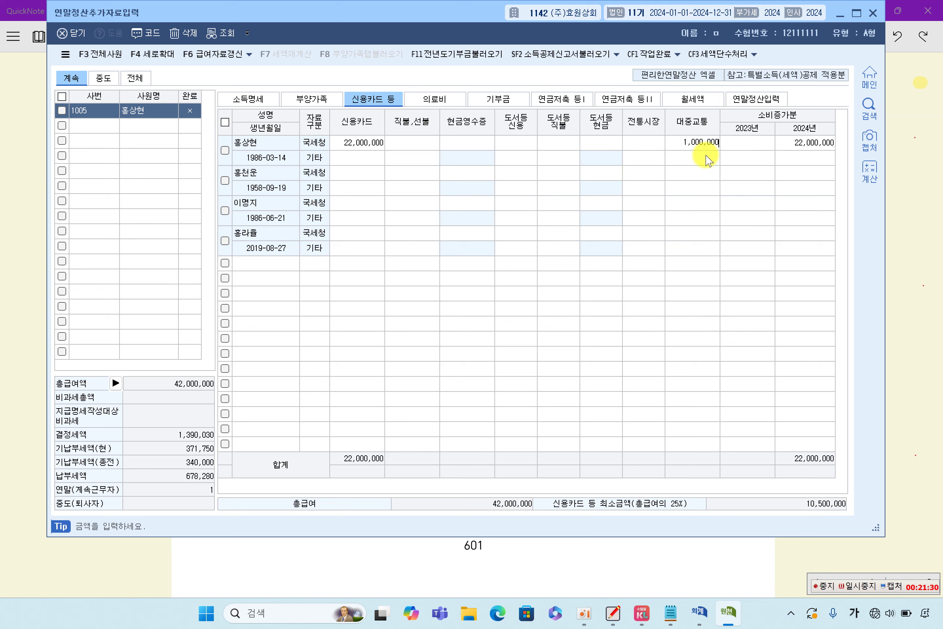
text(000,000)
key(Return)
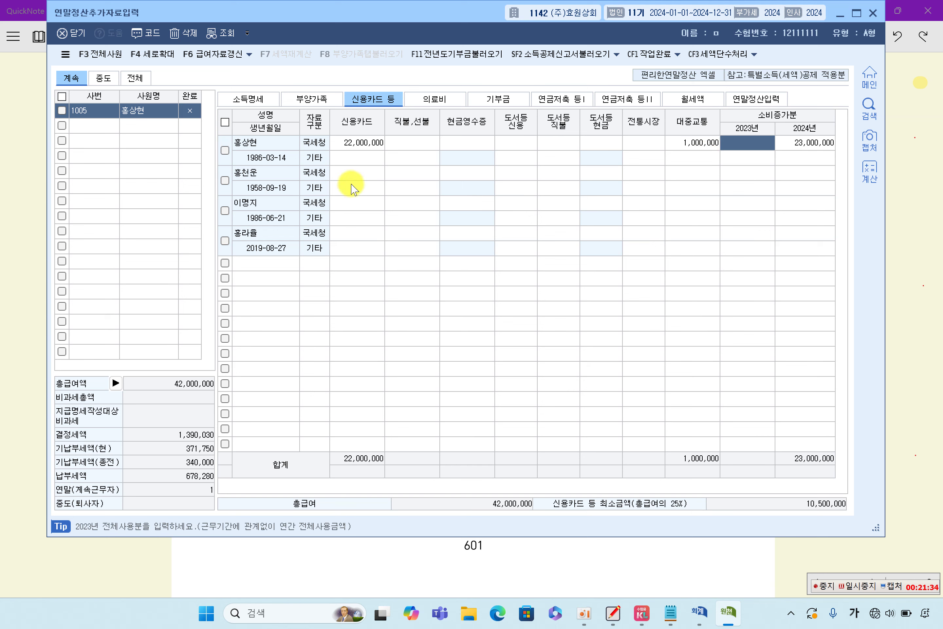
Step: Enter the 본인's 국세청 amounts of 3,000,000 for 현금영수증 and 4,000,000 for 전통시장
click(465, 145)
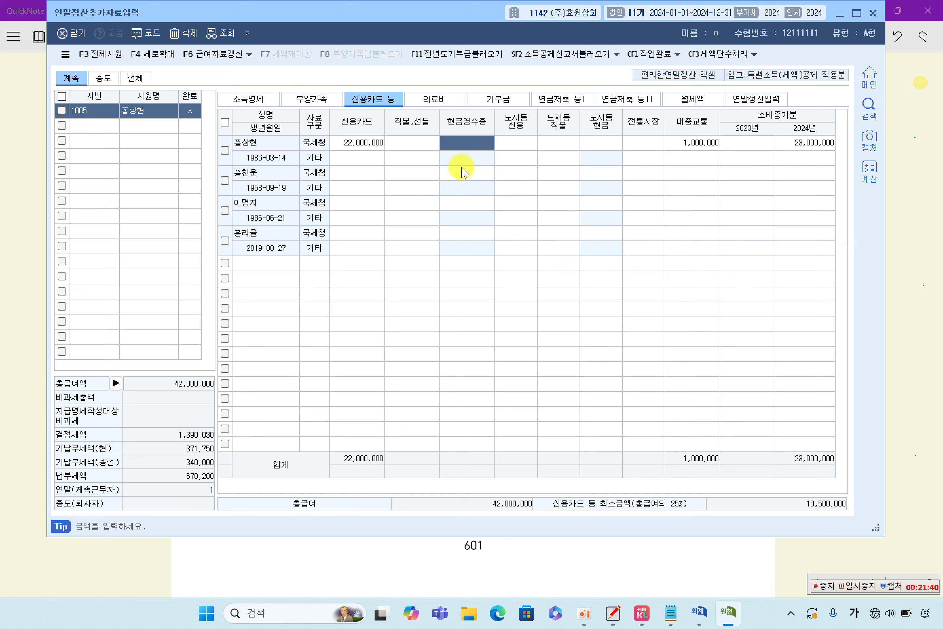
text(3,000,000)
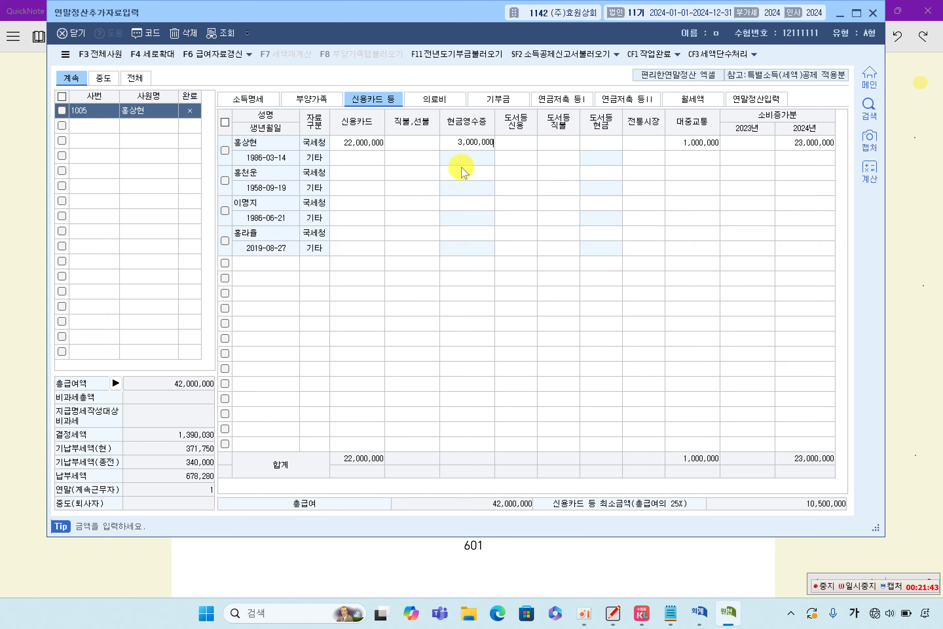
key(Return)
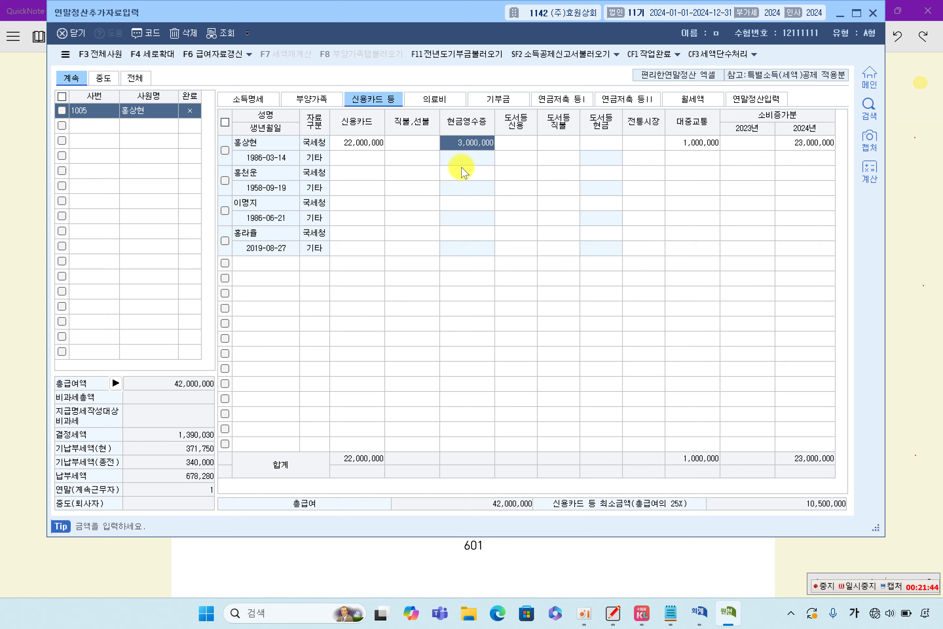
click(650, 149)
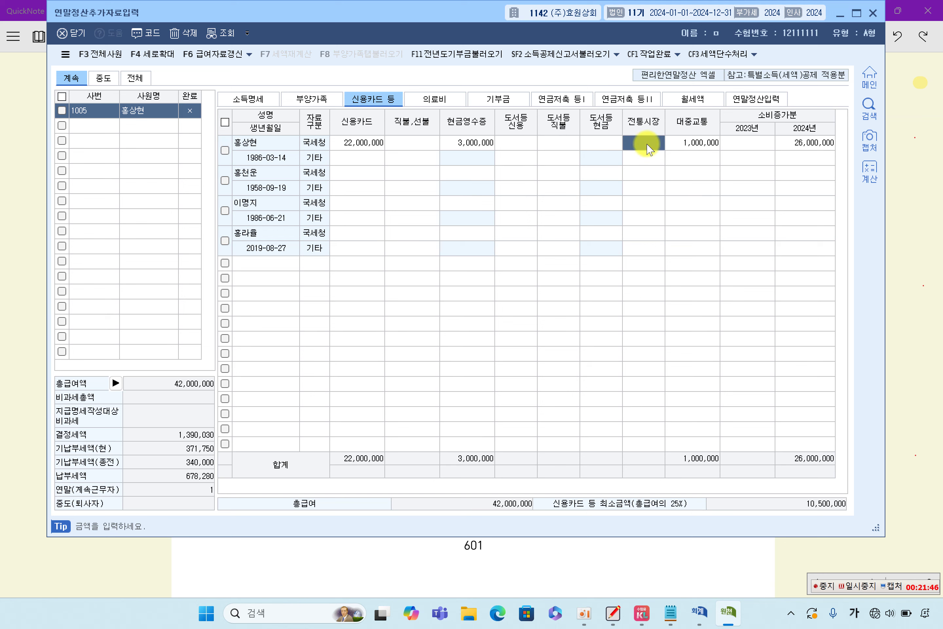
text(40)
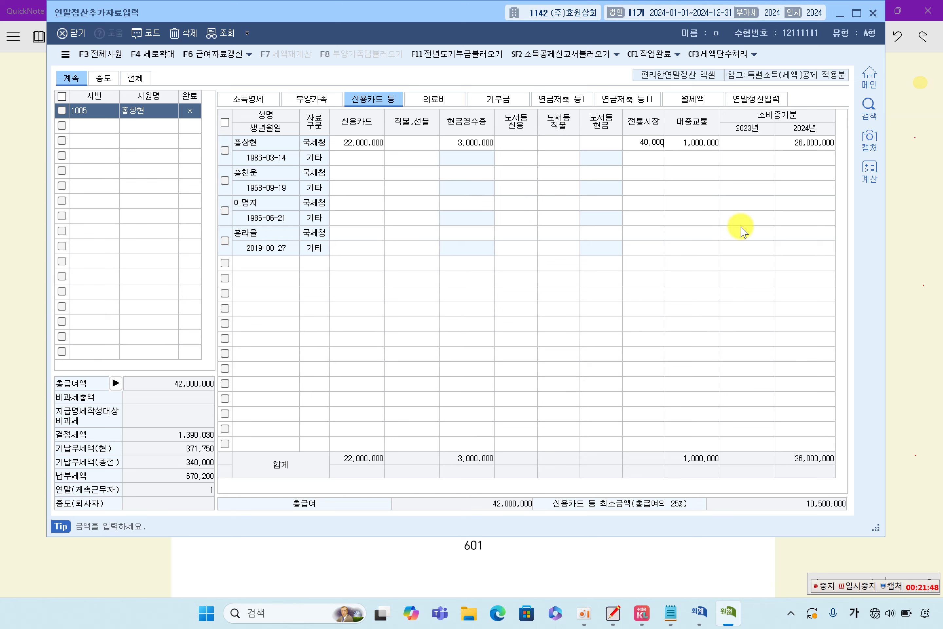
key(Return)
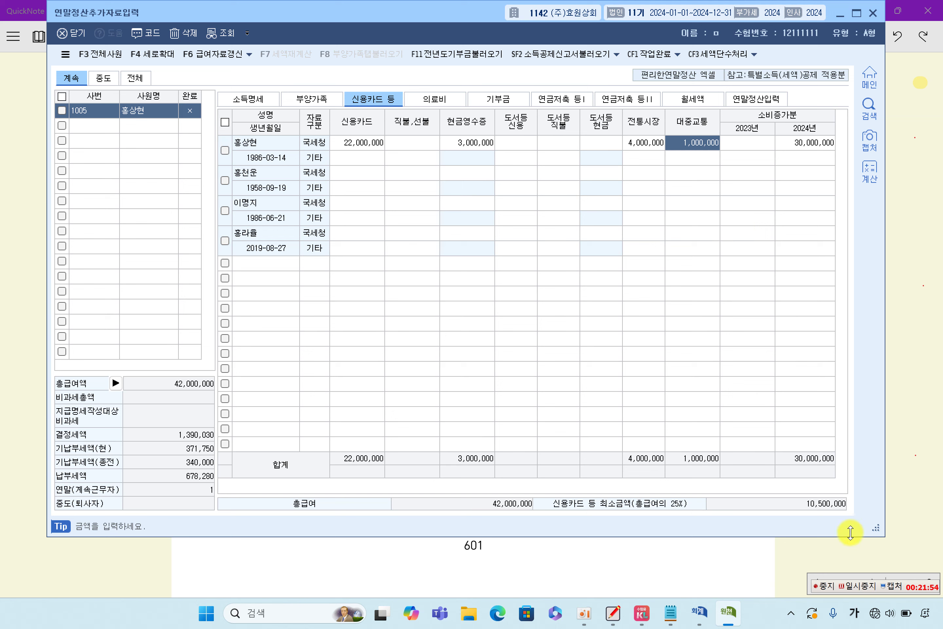
click(844, 584)
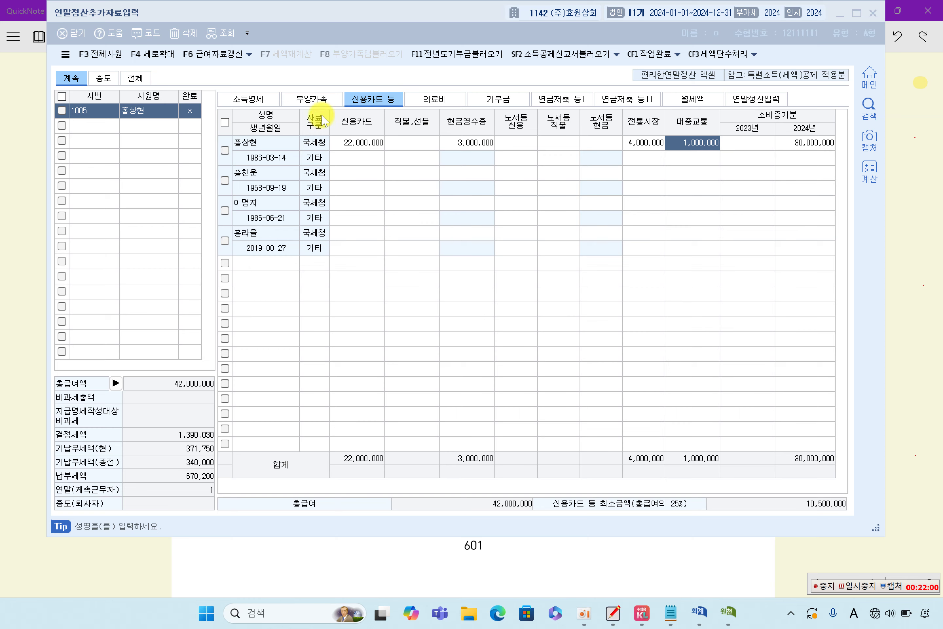
Step: Review the deduction entries and load the 부양가족 insurance, medical, card and education data into 연말정산입력
click(308, 99)
click(363, 99)
click(416, 107)
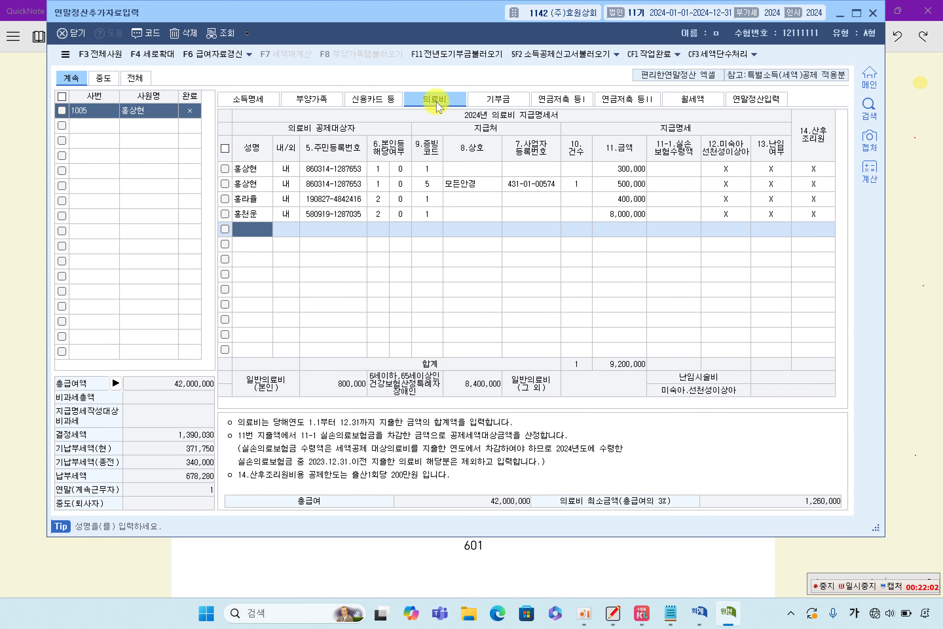
click(501, 99)
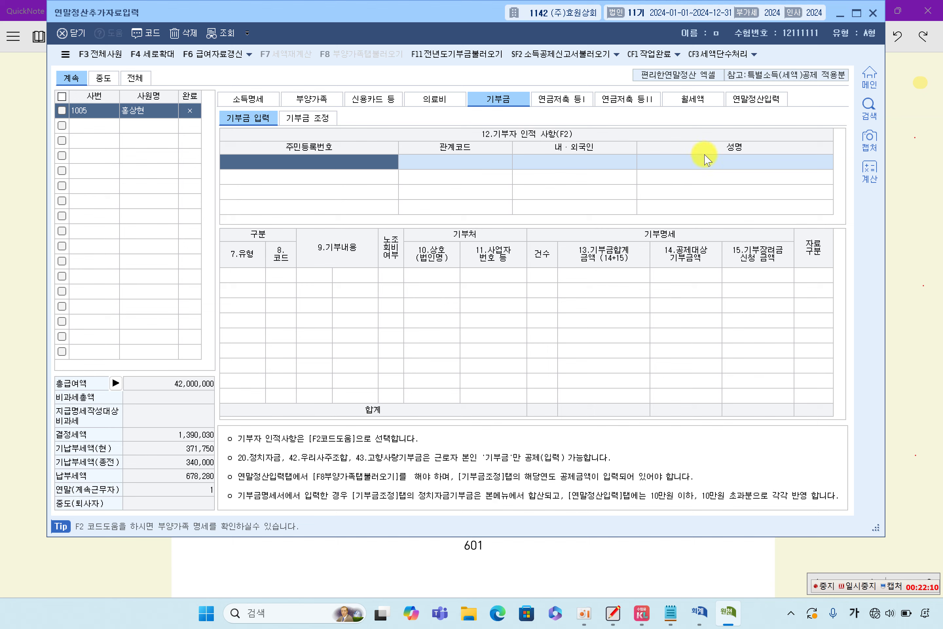
click(759, 100)
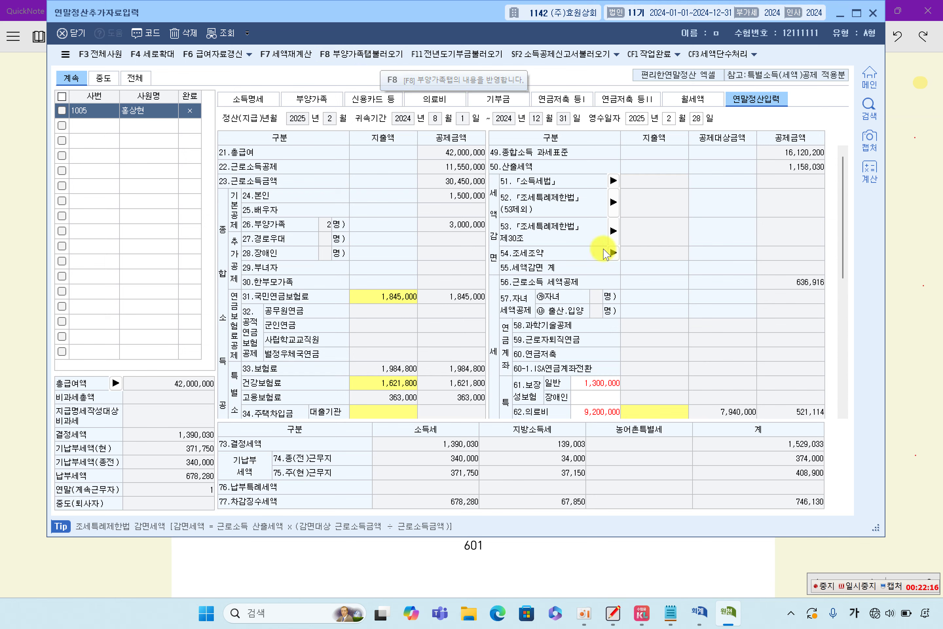
scroll(747, 371, down, 3)
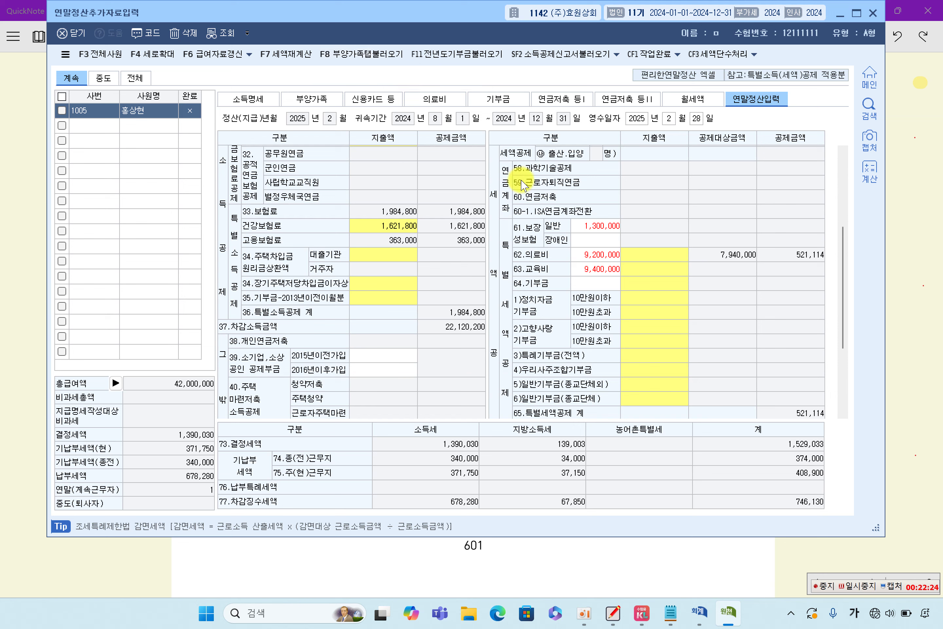
click(360, 56)
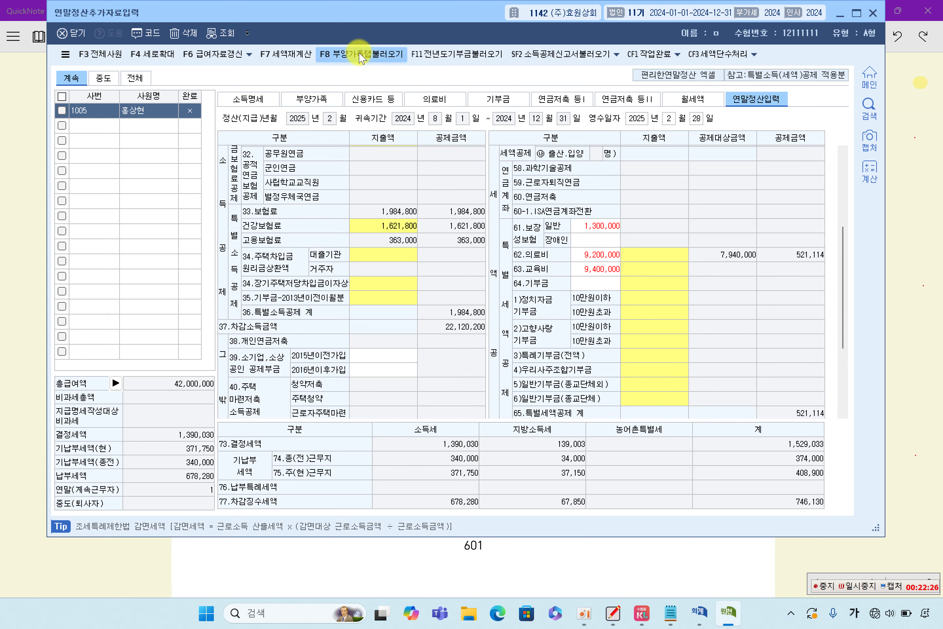
click(554, 339)
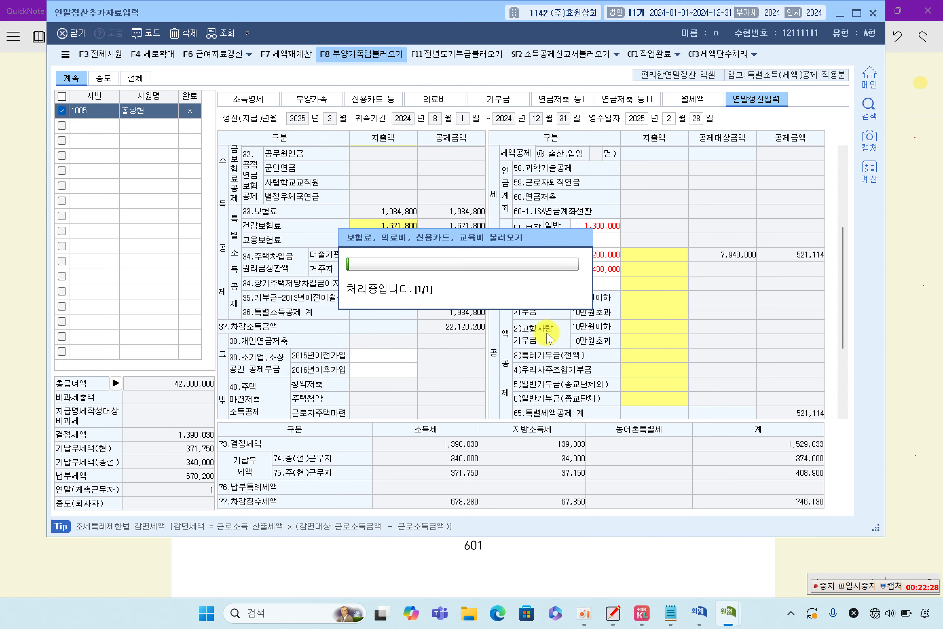
click(662, 269)
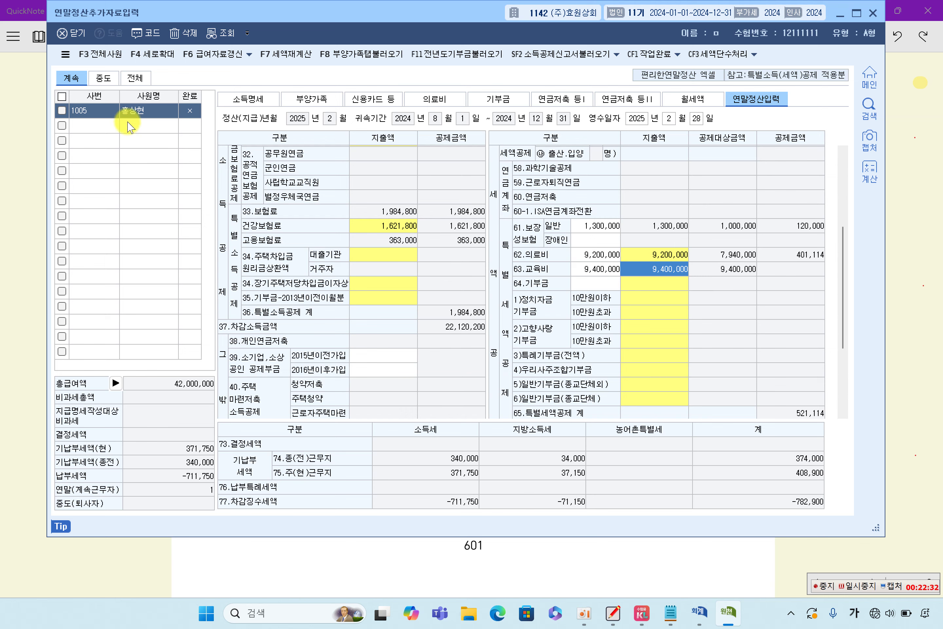
Step: Select the employee's row and close 연말정산추가자료입력
click(95, 111)
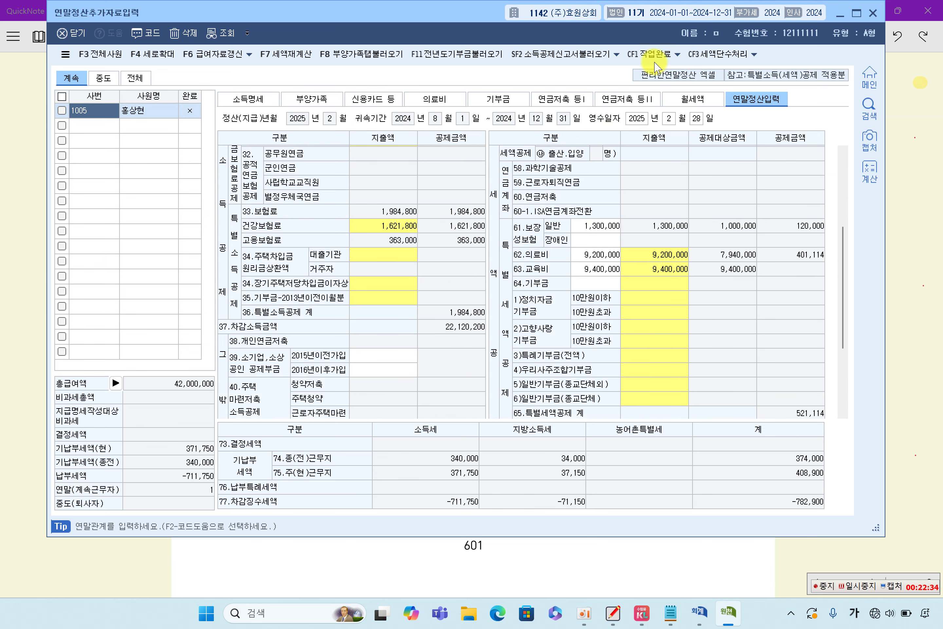
click(102, 124)
click(874, 14)
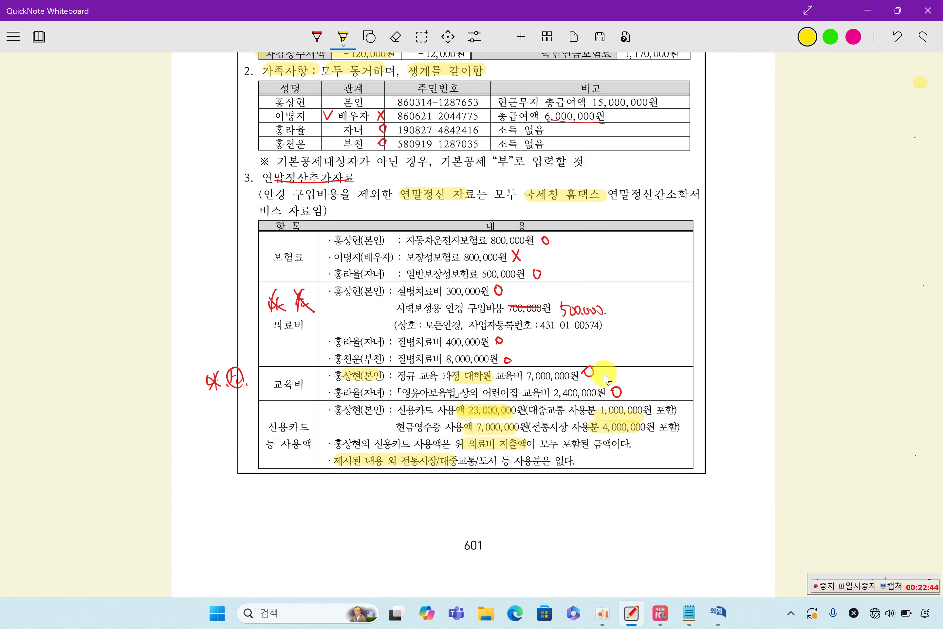
Step: Switch to the 케이렙 main screen, try to open 이론문제 답안작성, and close the remaining 일반전표입력 window
click(658, 615)
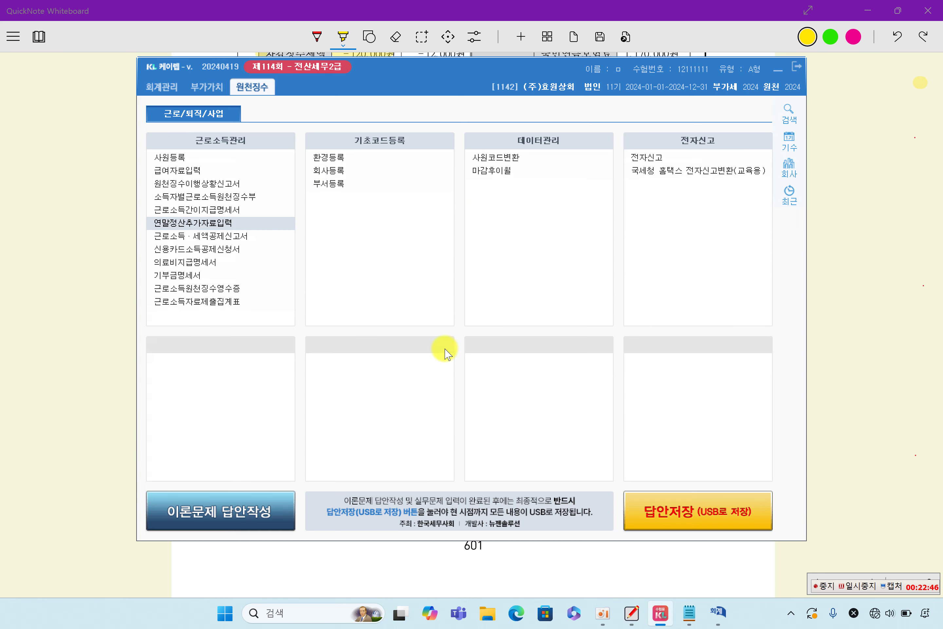
click(239, 514)
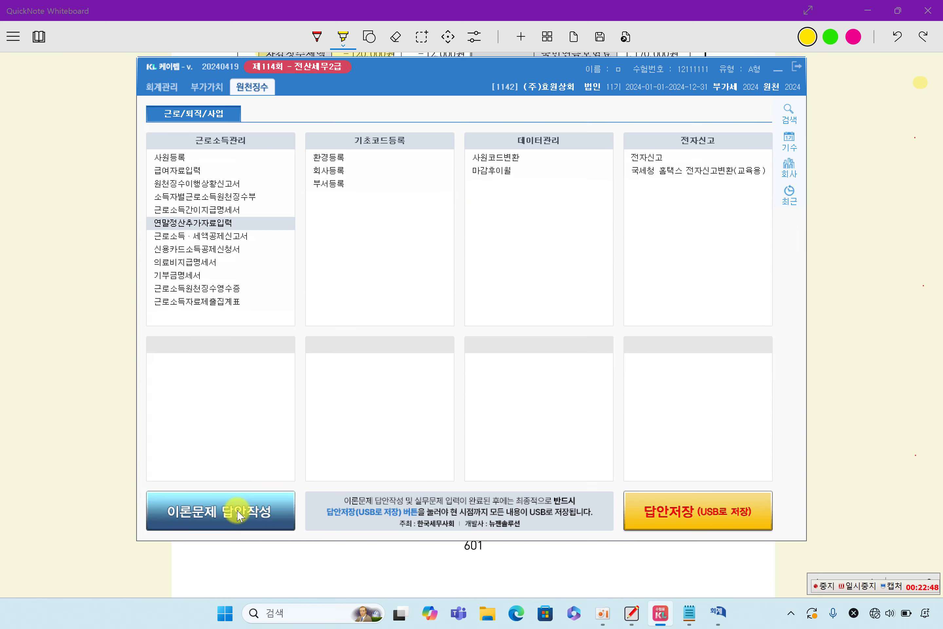
click(472, 331)
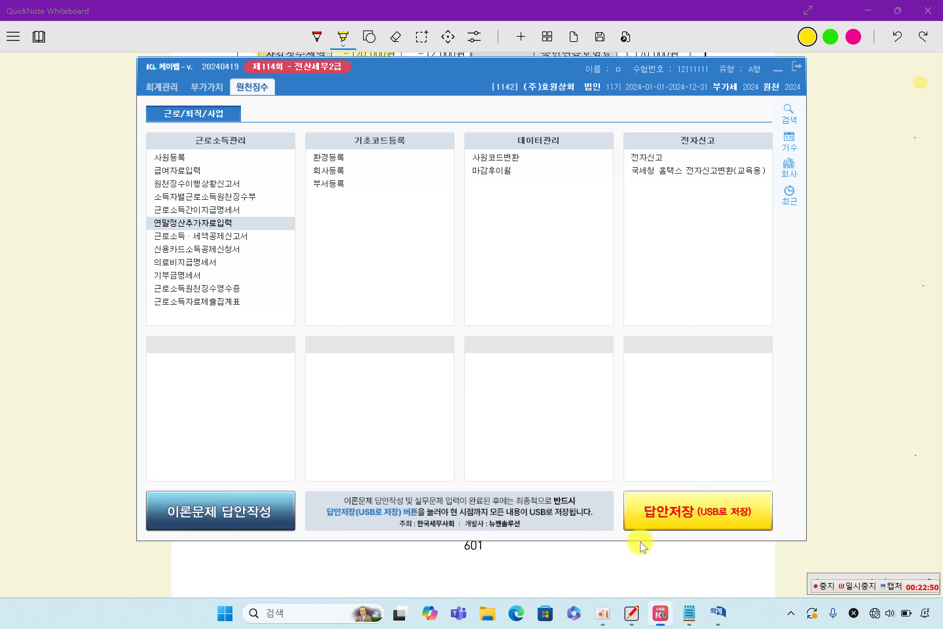
click(715, 613)
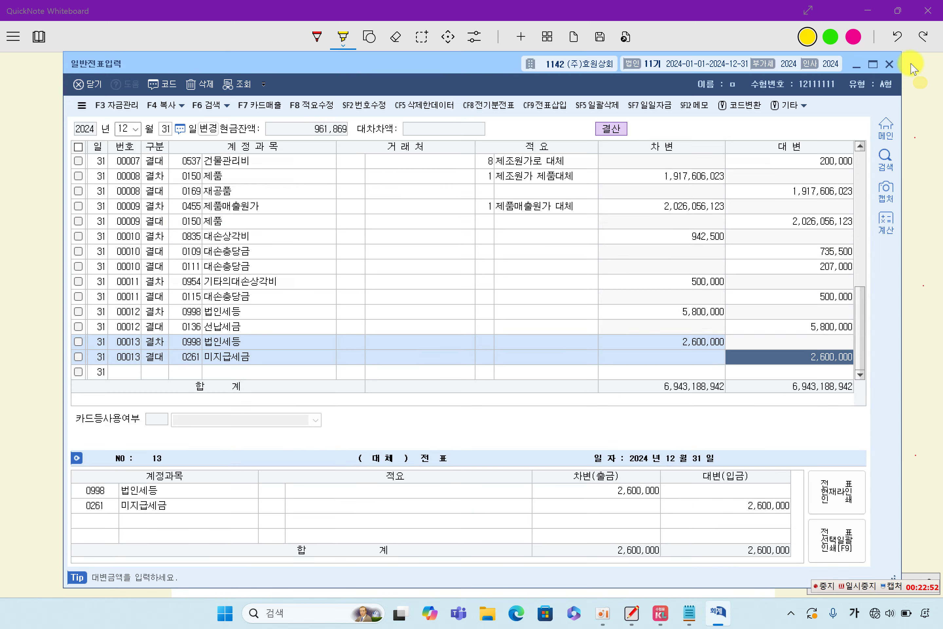
click(889, 65)
Step: Open 이론문제 답안작성 to view the theory answer grid, and close it without choosing answers
click(234, 505)
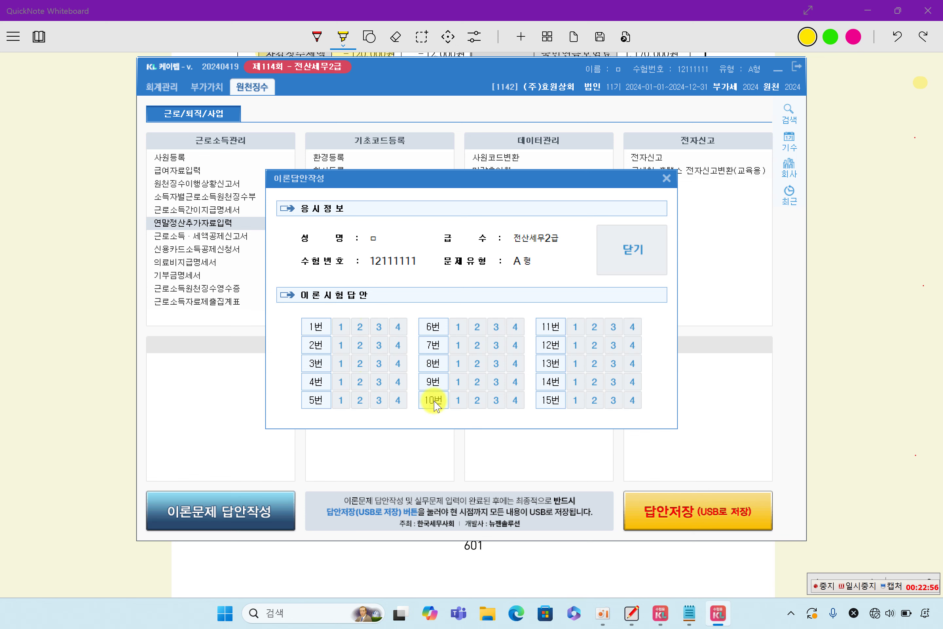
click(648, 266)
click(473, 354)
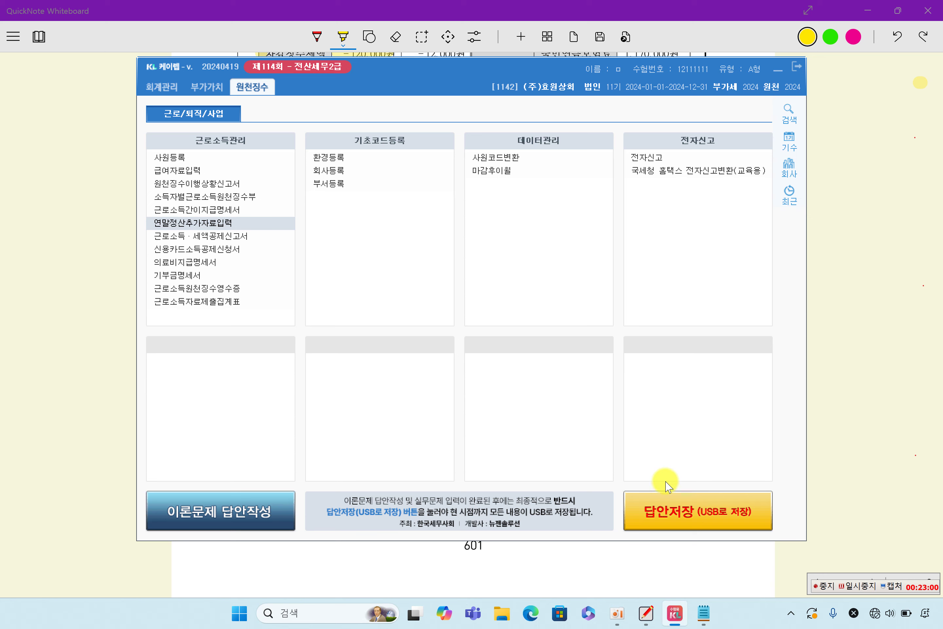